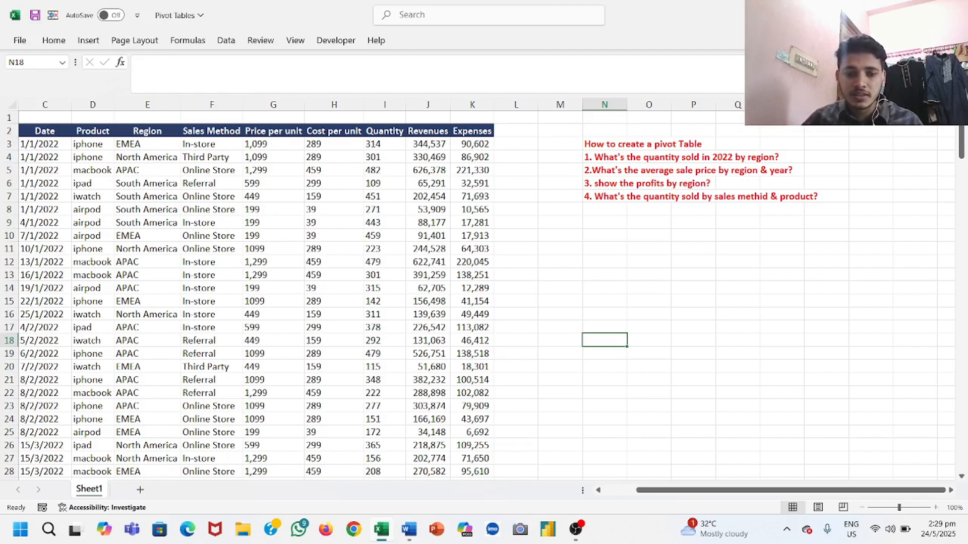
Step: Switch to the Word document and read what a pivot table is, how it compares with a normal table, and why it is used
click(408, 530)
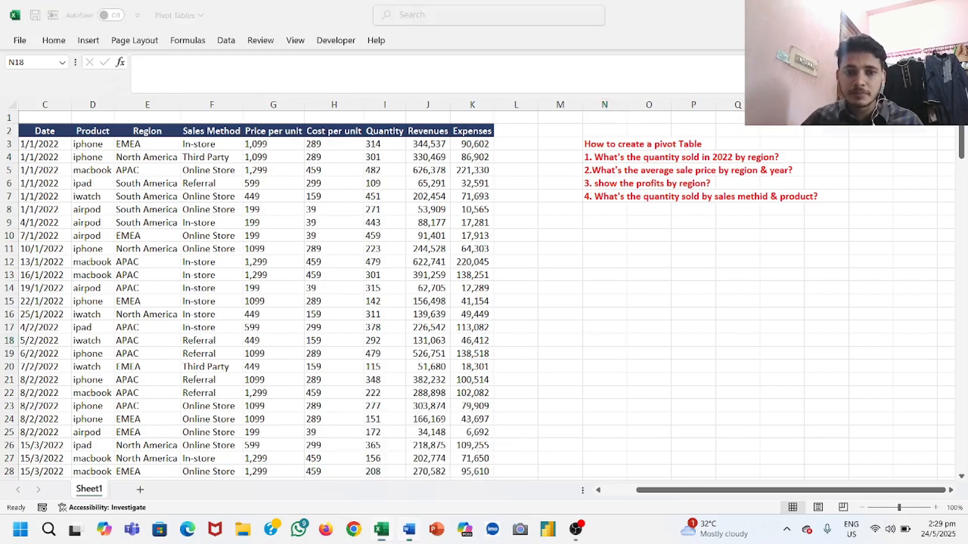
scroll(486, 282, up, 3)
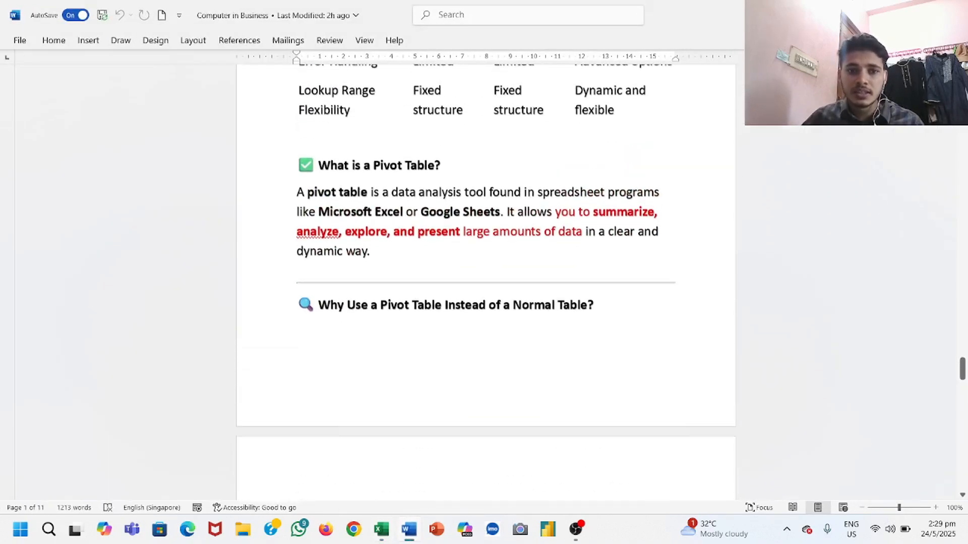
scroll(486, 283, down, 2)
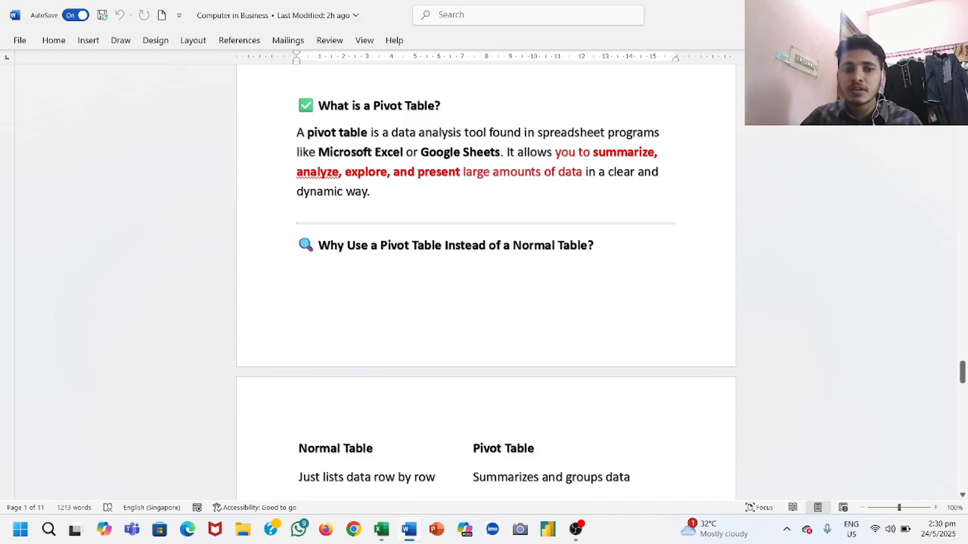
scroll(486, 282, down, 5)
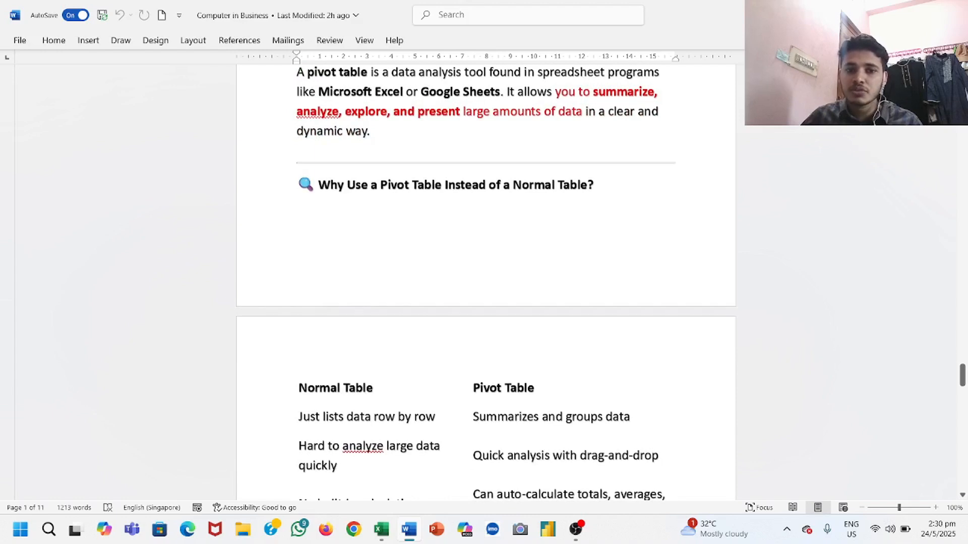
scroll(485, 282, down, 5)
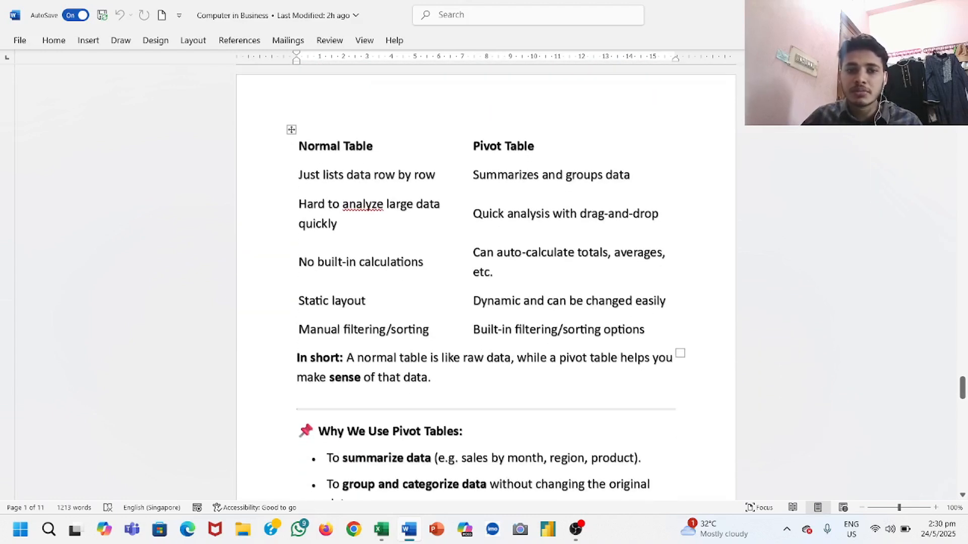
scroll(486, 279, down, 1)
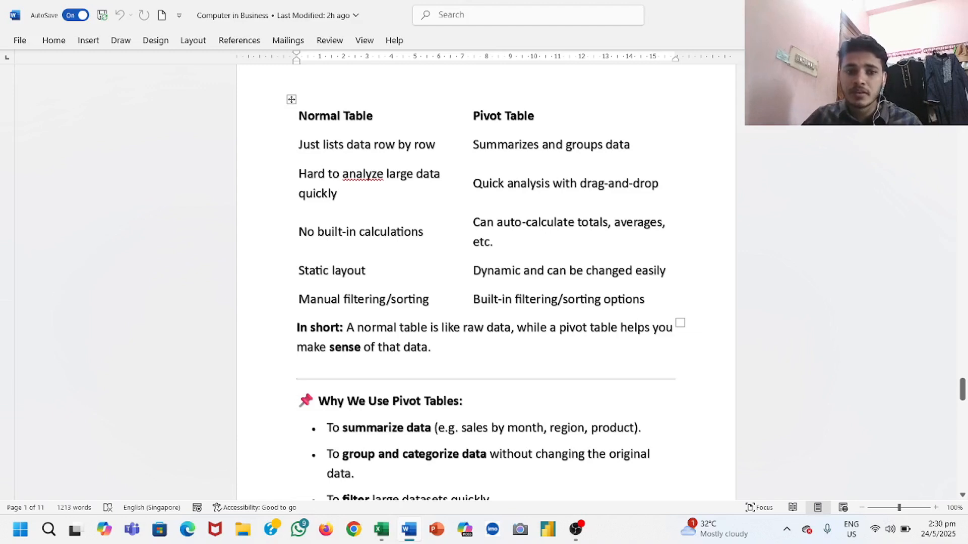
scroll(486, 292, down, 1)
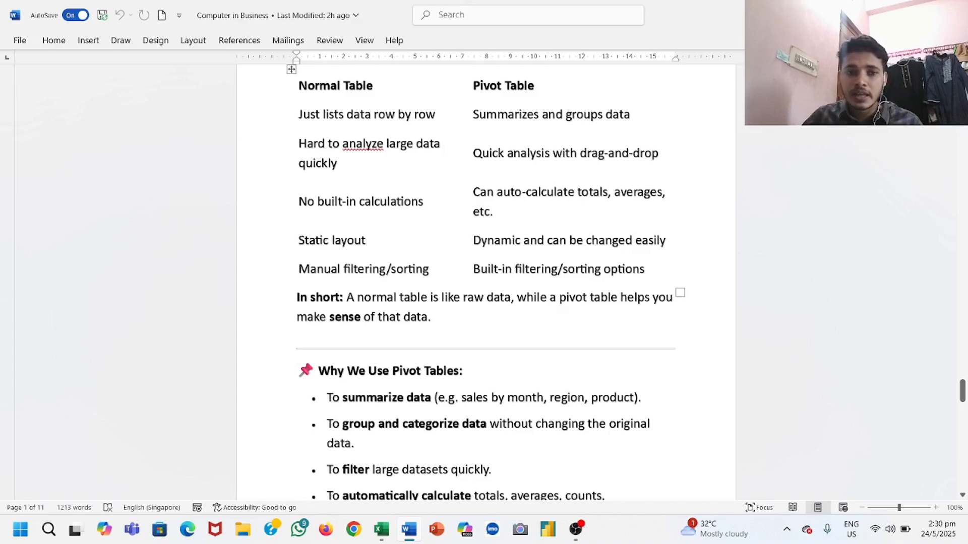
scroll(486, 282, down, 3)
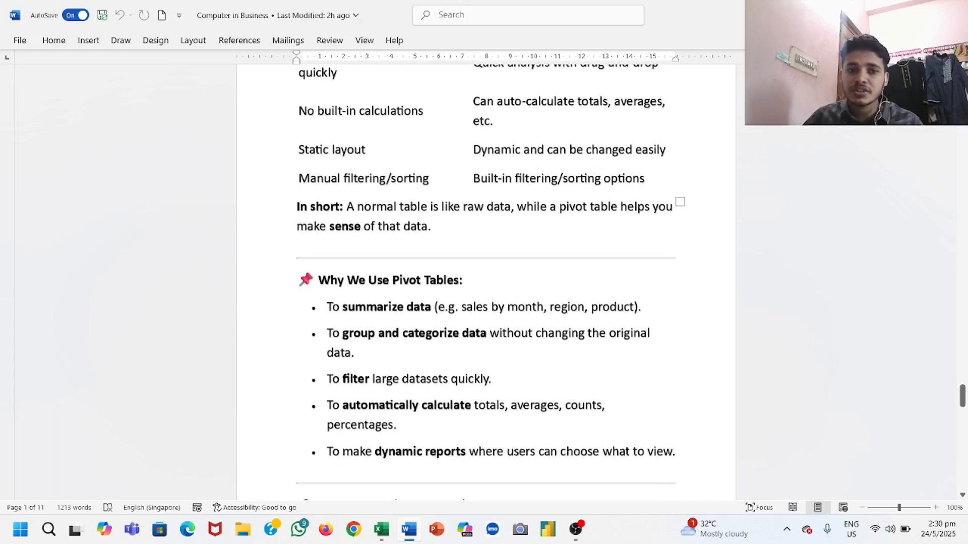
scroll(485, 282, down, 1)
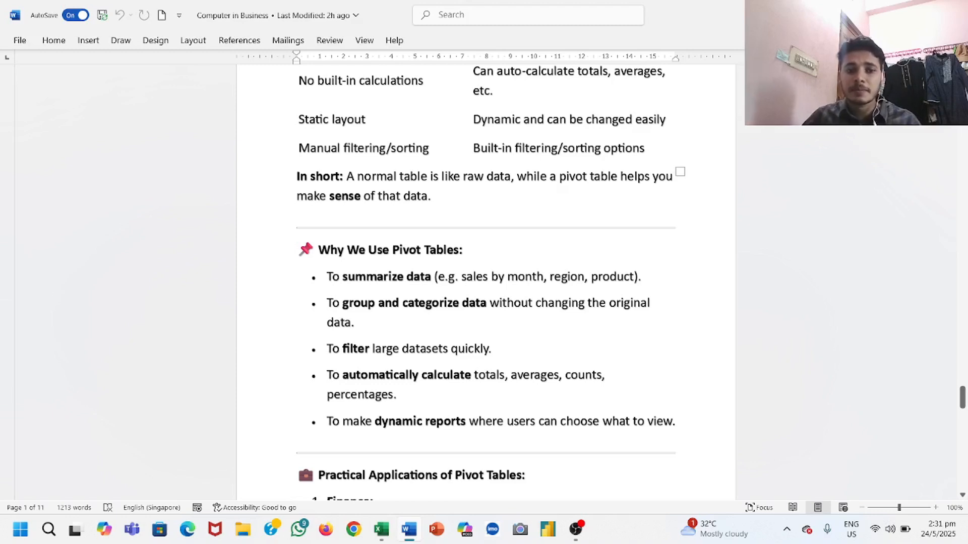
scroll(485, 277, down, 3)
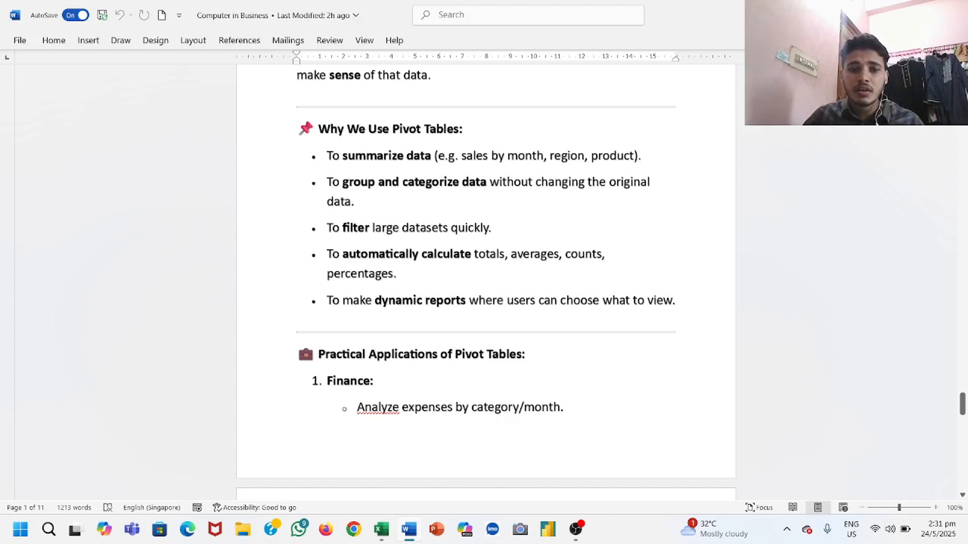
Step: Read the practical applications of pivot tables and the product, region and sales example that follows
scroll(485, 282, down, 2)
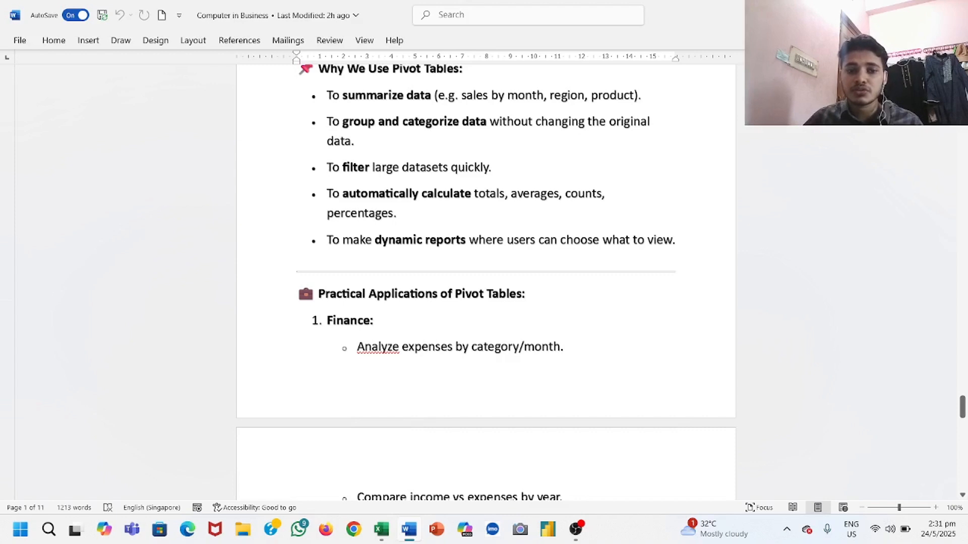
scroll(485, 282, down, 3)
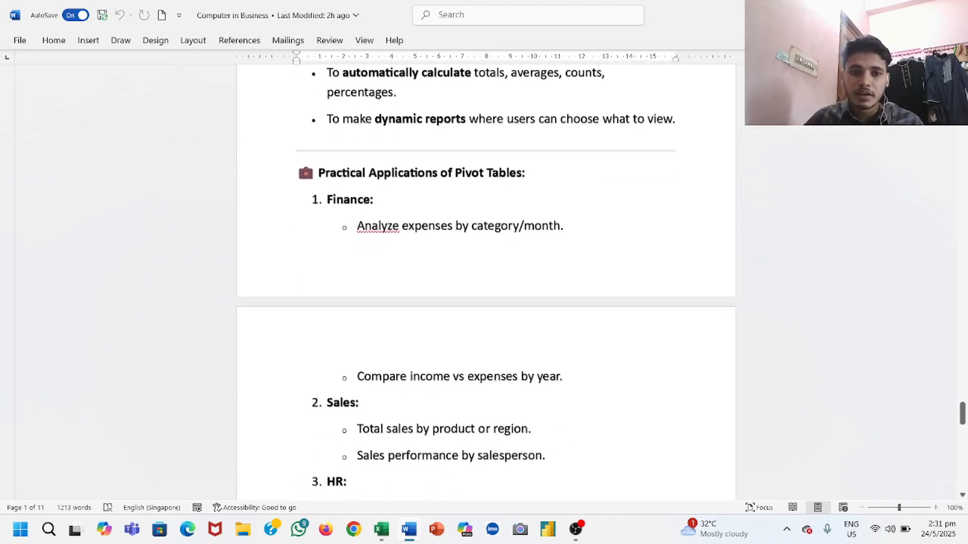
scroll(485, 282, down, 2)
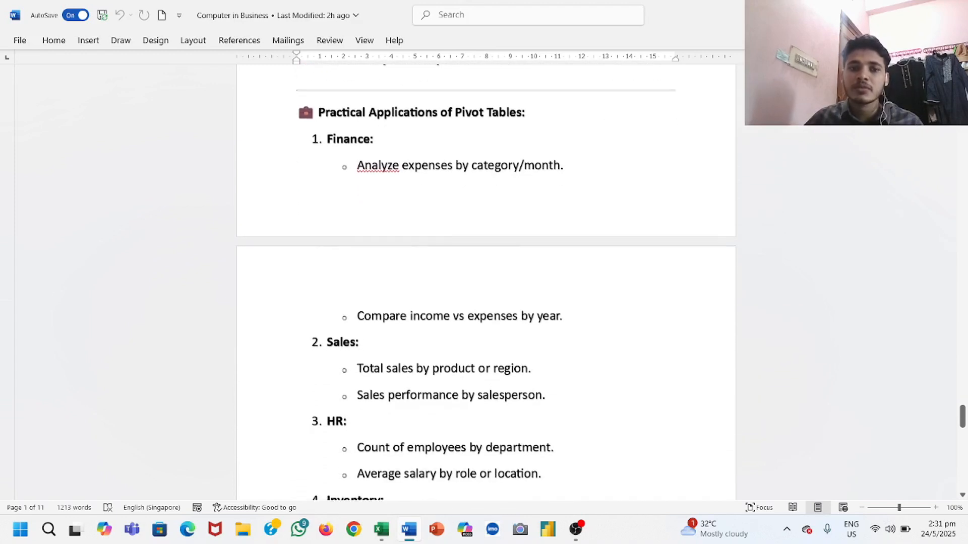
scroll(485, 282, down, 3)
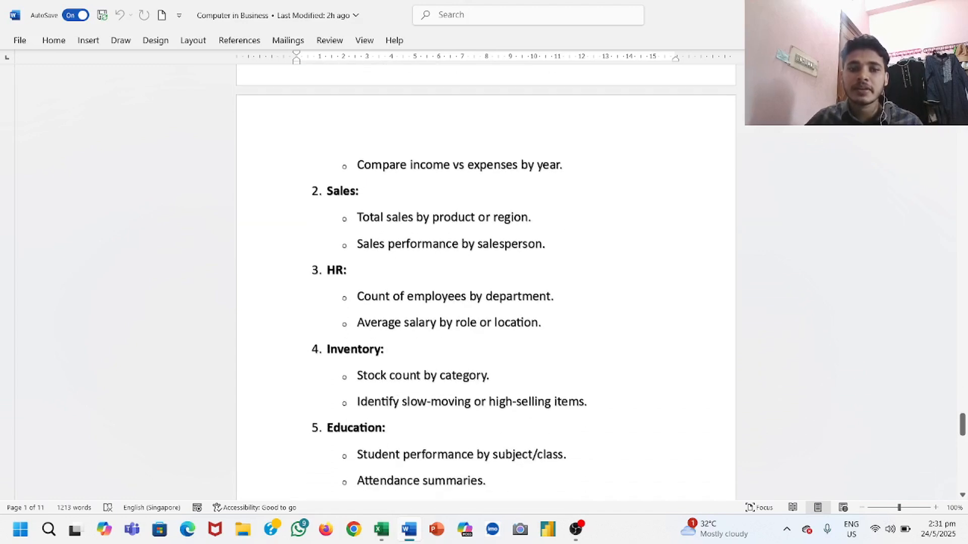
scroll(485, 283, down, 2)
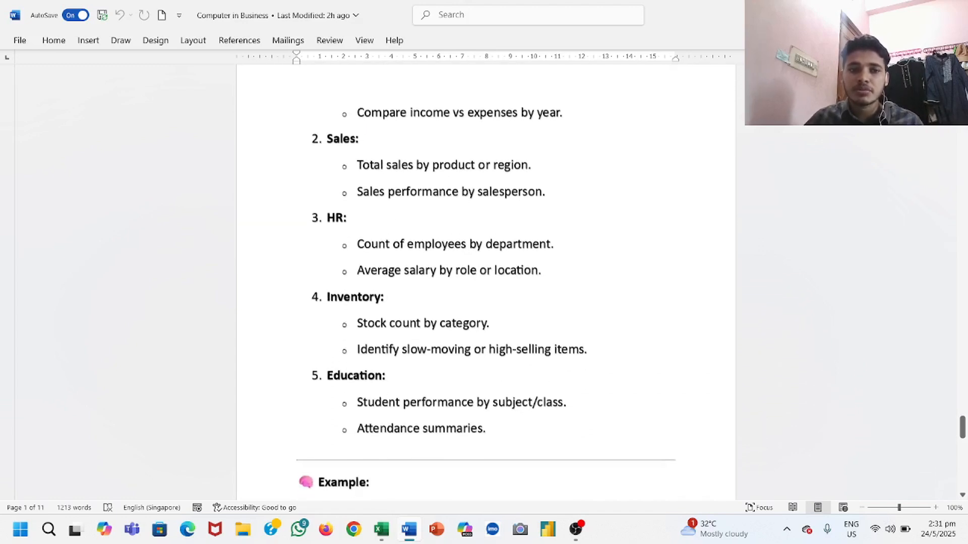
scroll(485, 282, down, 1)
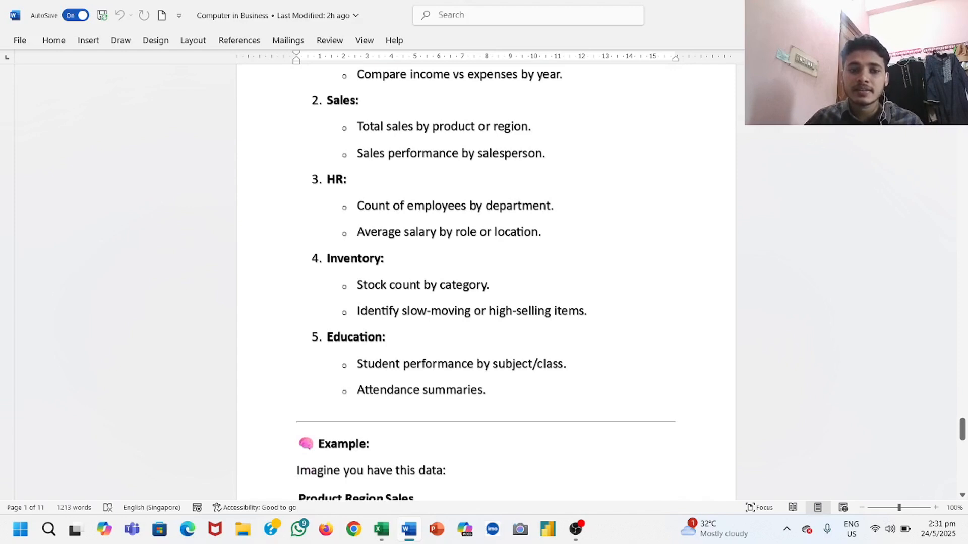
scroll(486, 282, down, 3)
scroll(485, 282, down, 2)
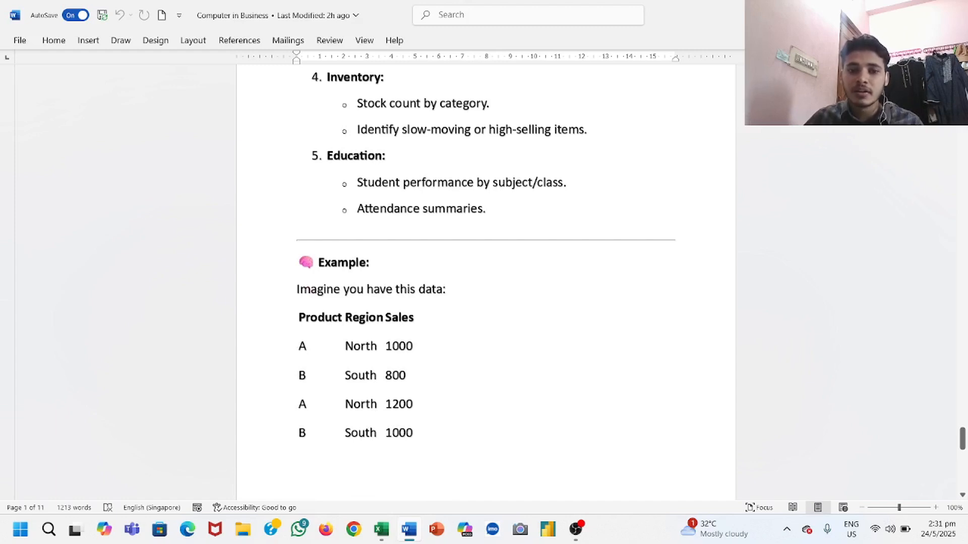
scroll(485, 252, down, 3)
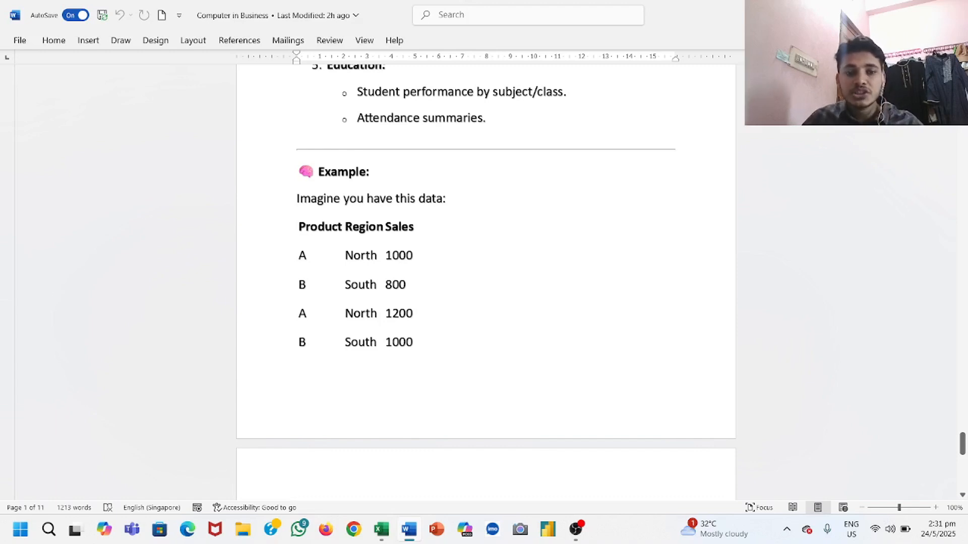
scroll(486, 282, down, 6)
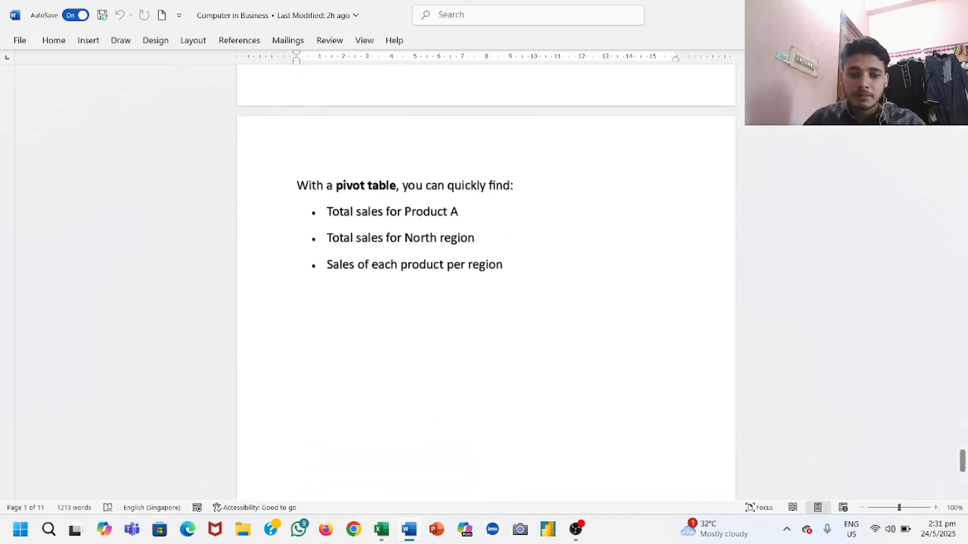
Step: Switch back to the Excel workbook and start a PivotTable from the sales data on Sheet1, using a cell inside the data
click(382, 530)
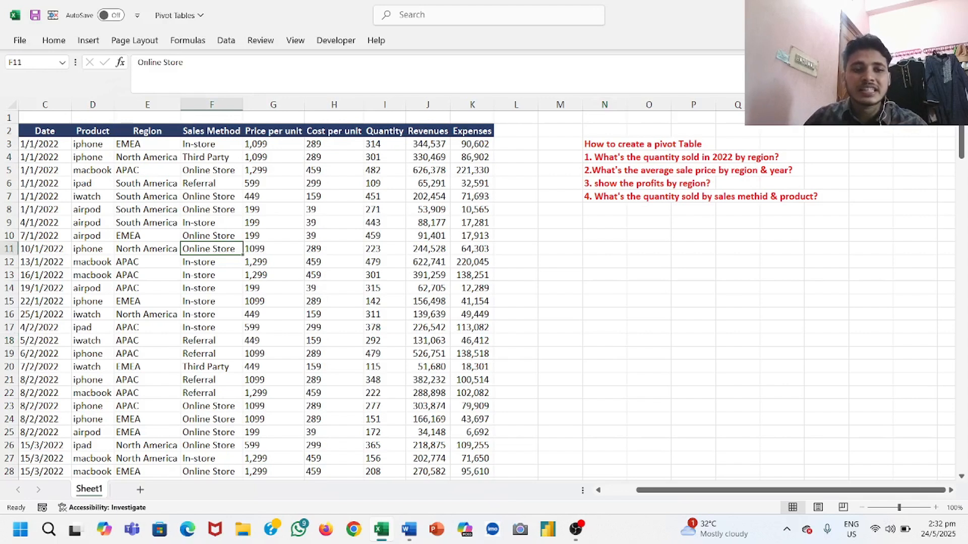
click(273, 223)
click(384, 183)
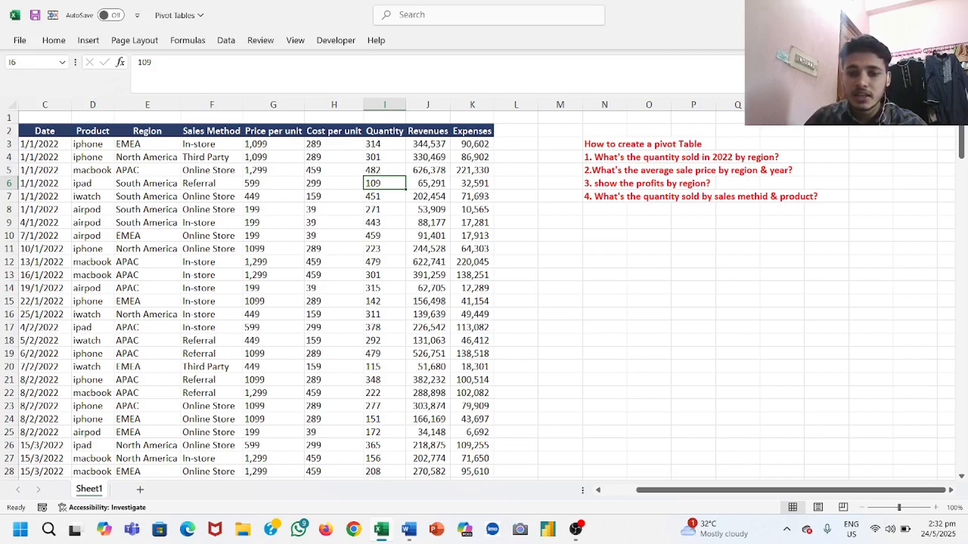
scroll(477, 290, up, 1)
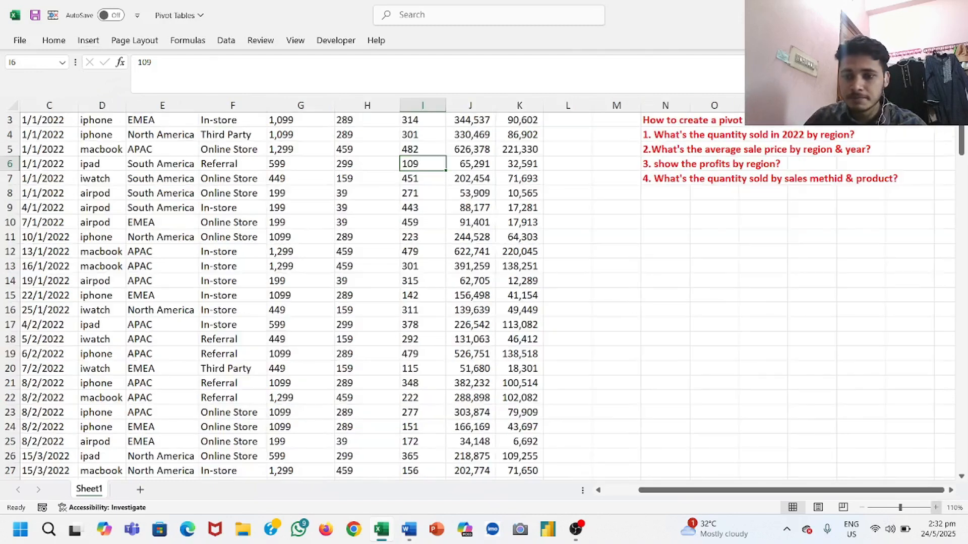
scroll(477, 290, up, 1)
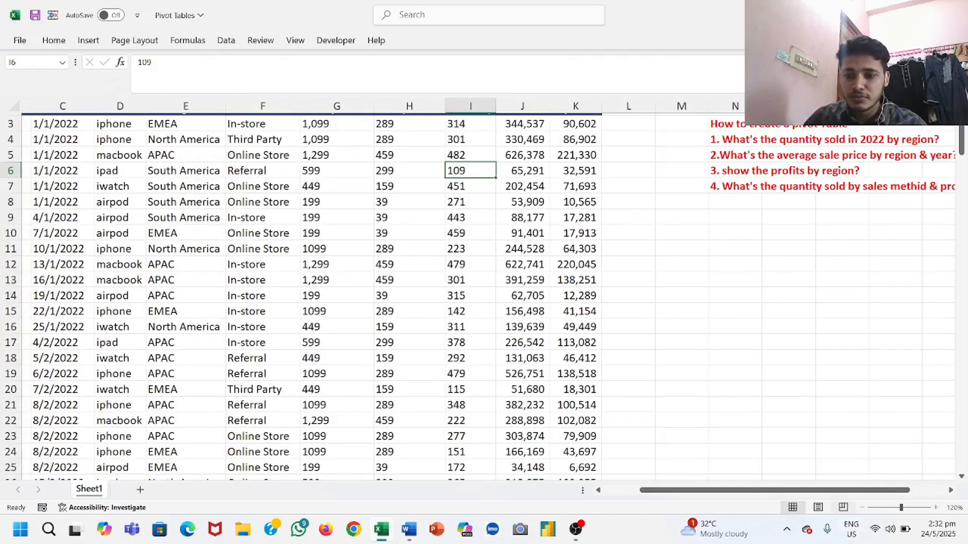
scroll(476, 289, down, 1)
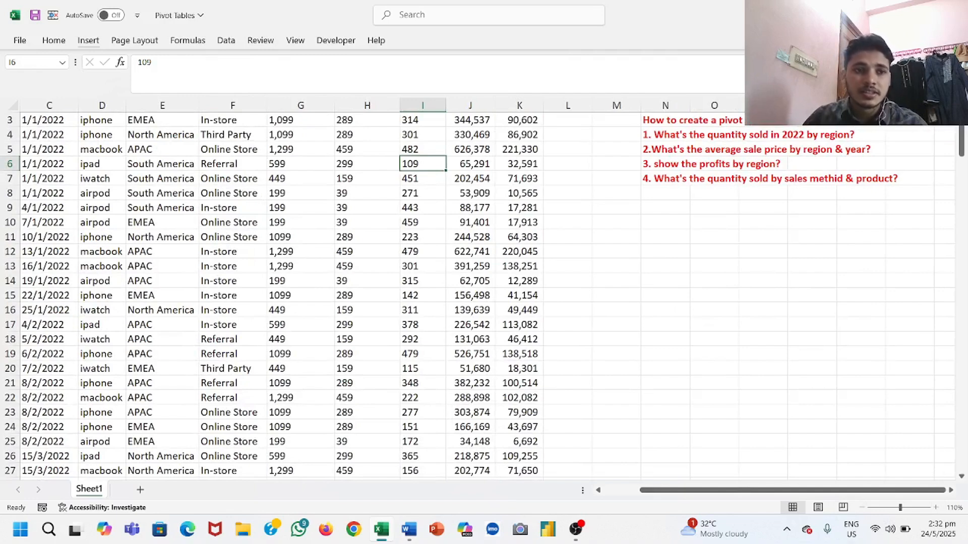
click(88, 41)
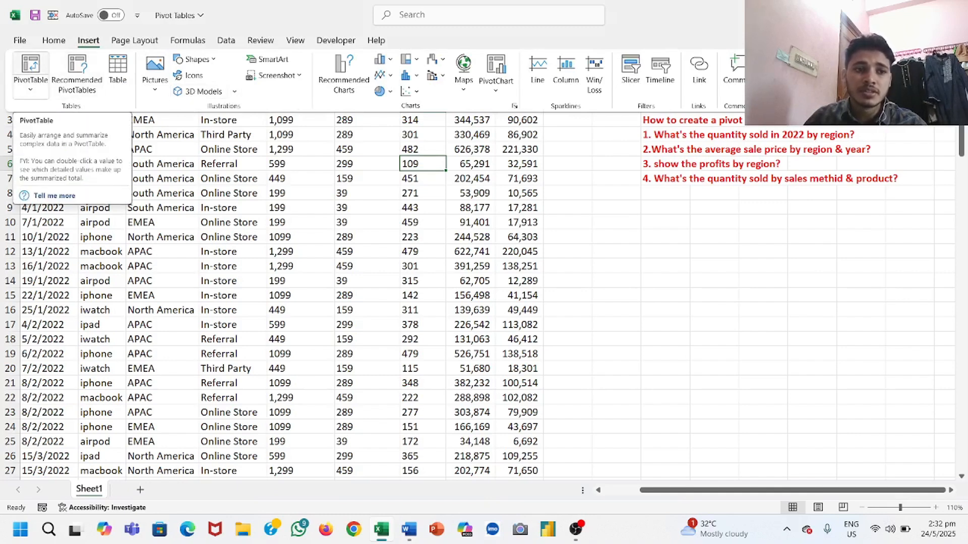
click(30, 68)
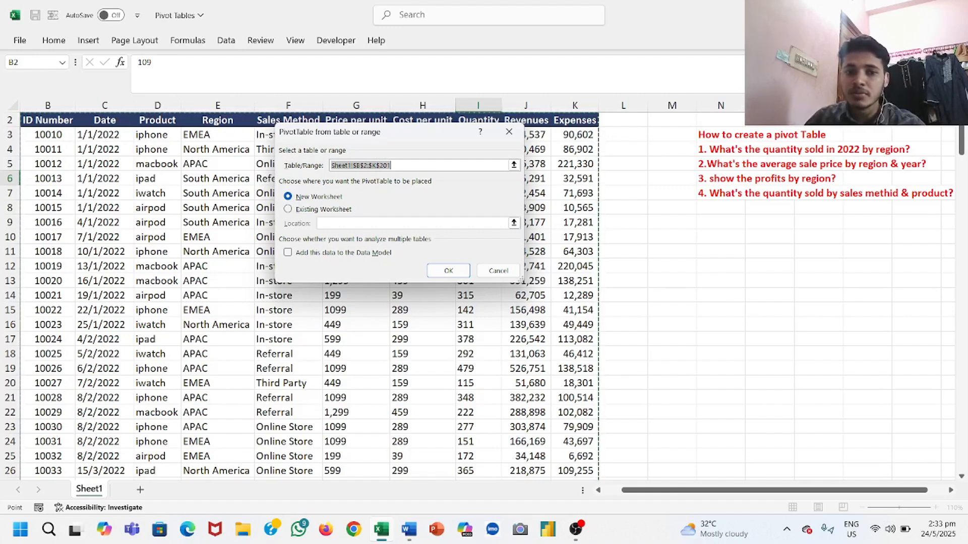
Step: Try placing the PivotTable on the existing worksheet, picking cells N14, U19 and X17 in turn as its location
key(alt+e)
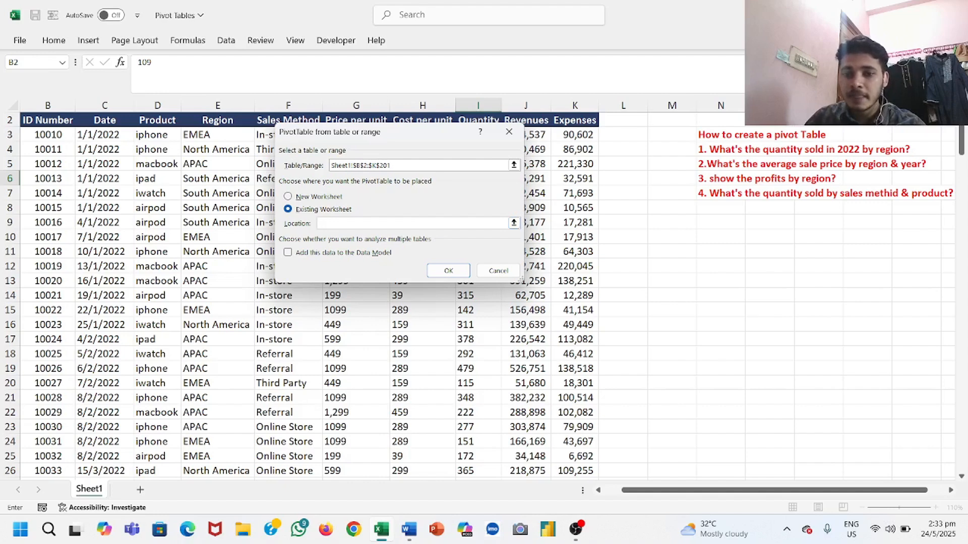
click(720, 296)
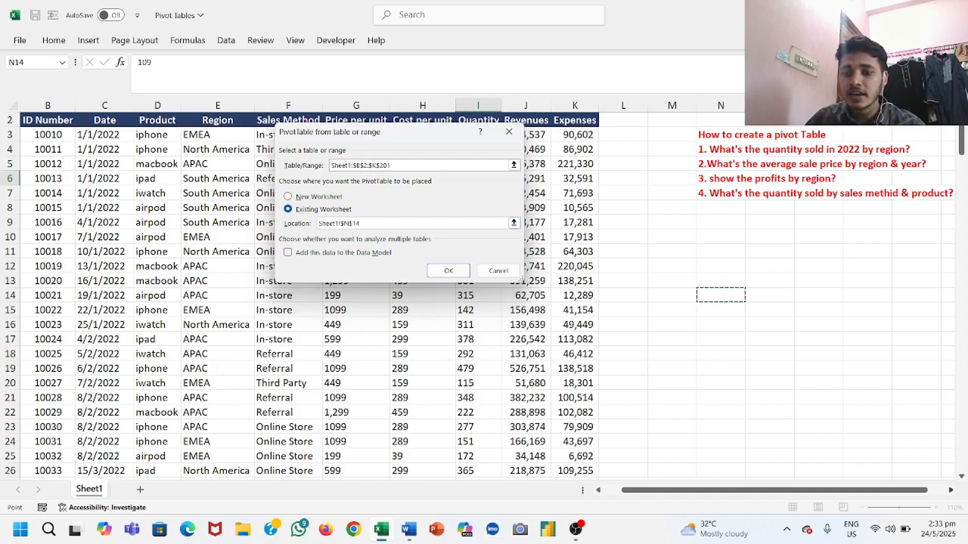
scroll(721, 296, right, 3)
click(902, 368)
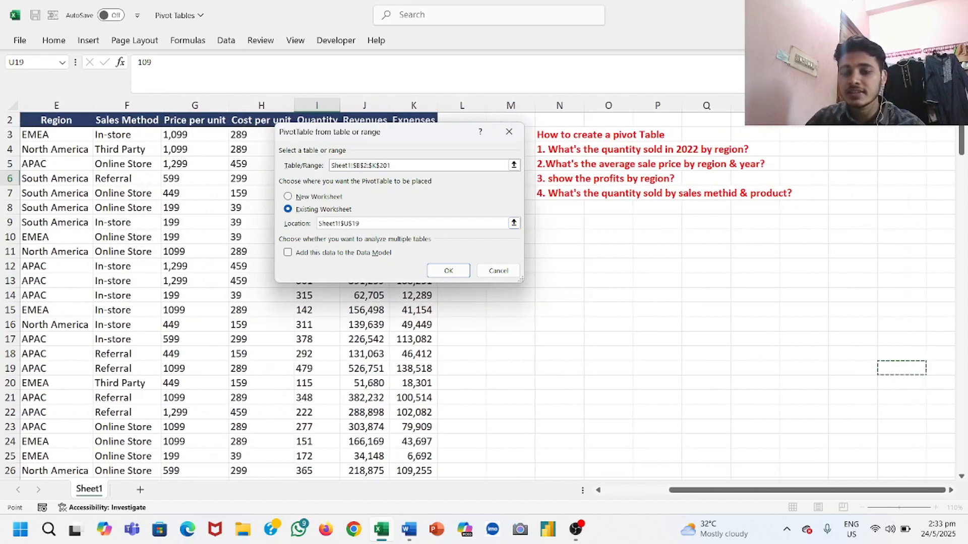
scroll(902, 368, right, 3)
click(839, 339)
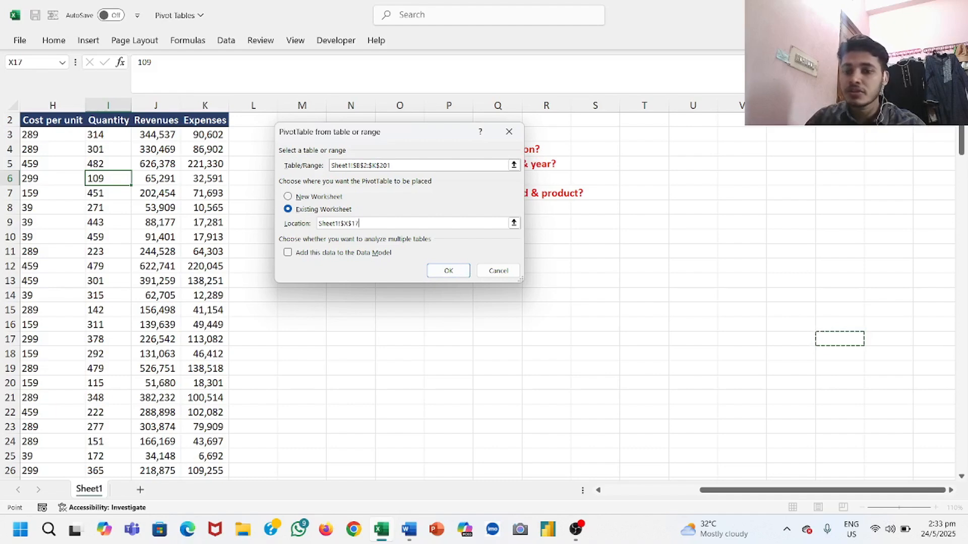
scroll(655, 353, left, 1)
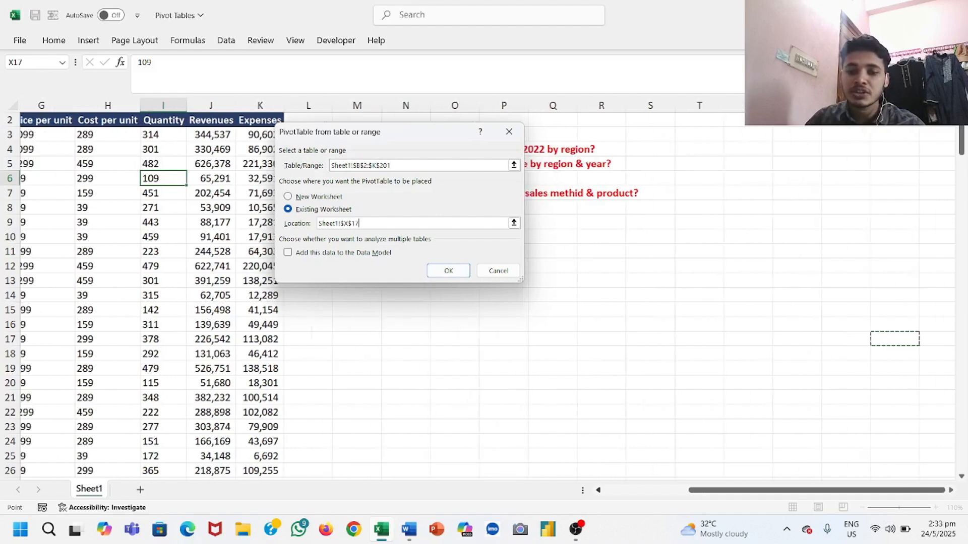
scroll(655, 352, left, 6)
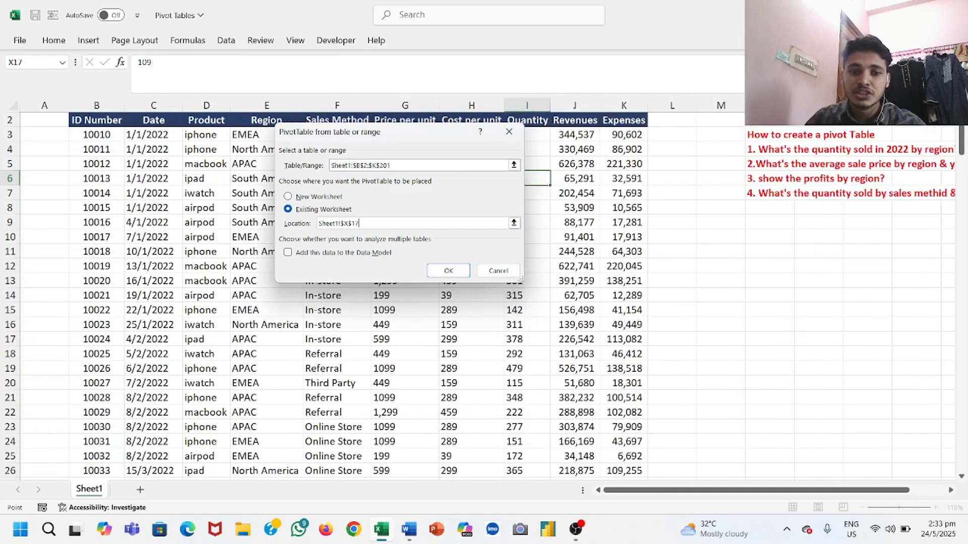
Step: Create the PivotTable on a new worksheet and return to the source data and questions on Sheet1
click(288, 197)
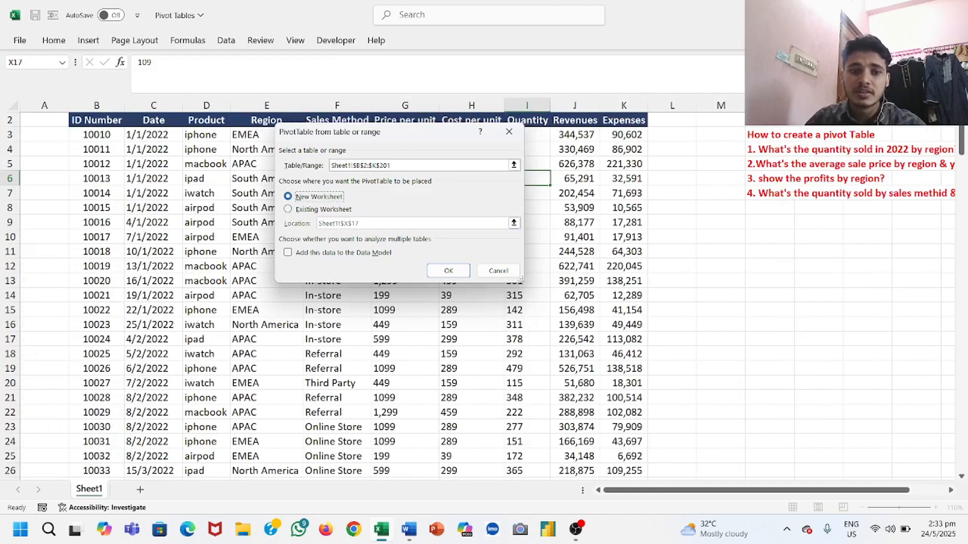
click(448, 271)
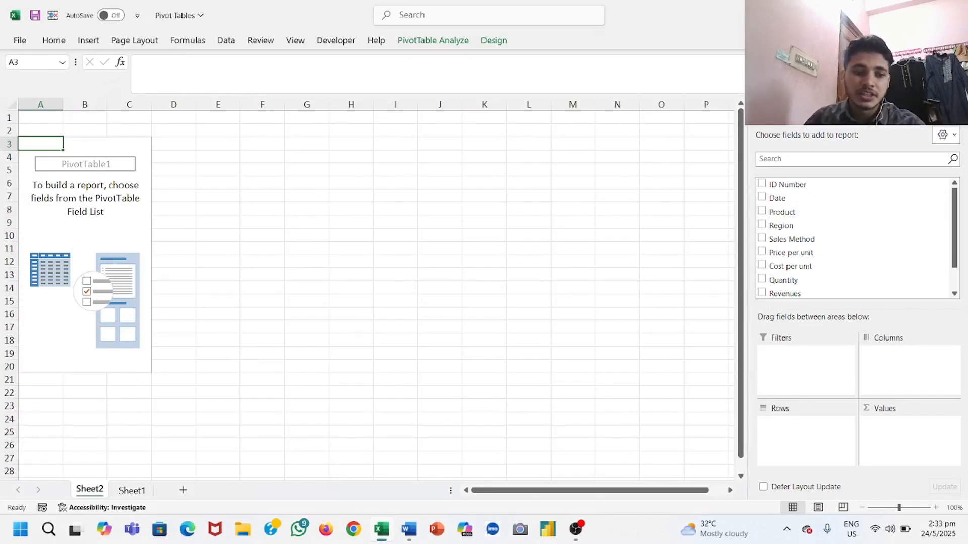
click(131, 490)
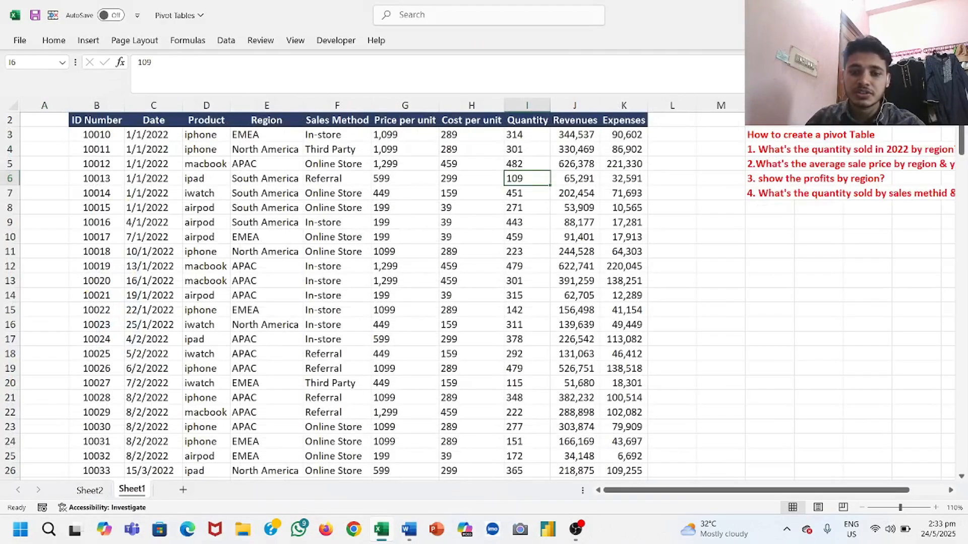
Step: Zoom Sheet1 out to 90% and review its sales data and questions alongside the empty PivotTable on Sheet2
click(862, 507)
click(862, 508)
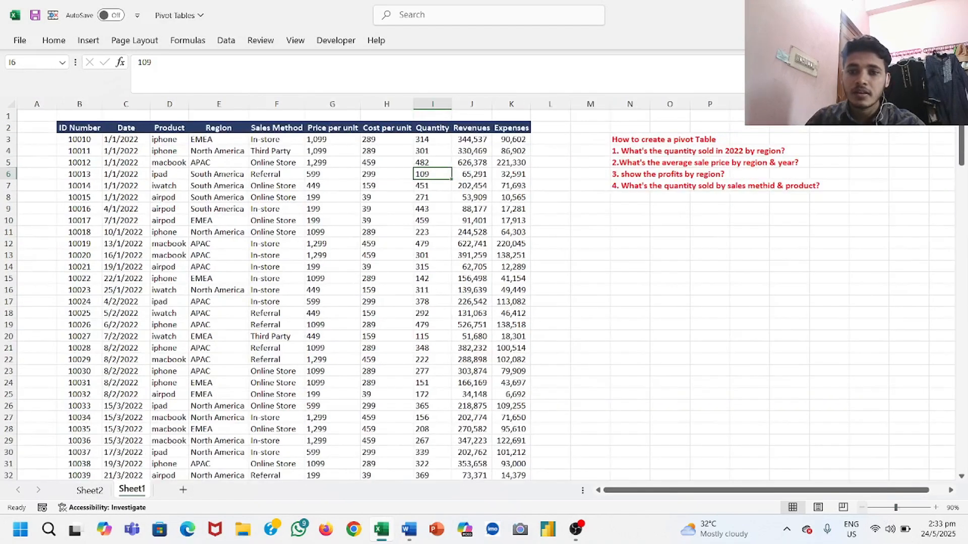
click(90, 490)
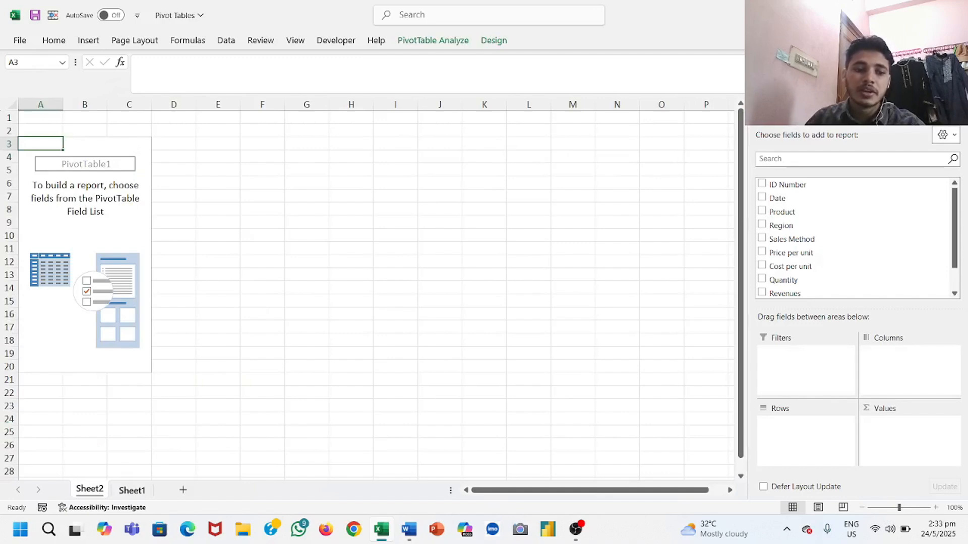
click(132, 490)
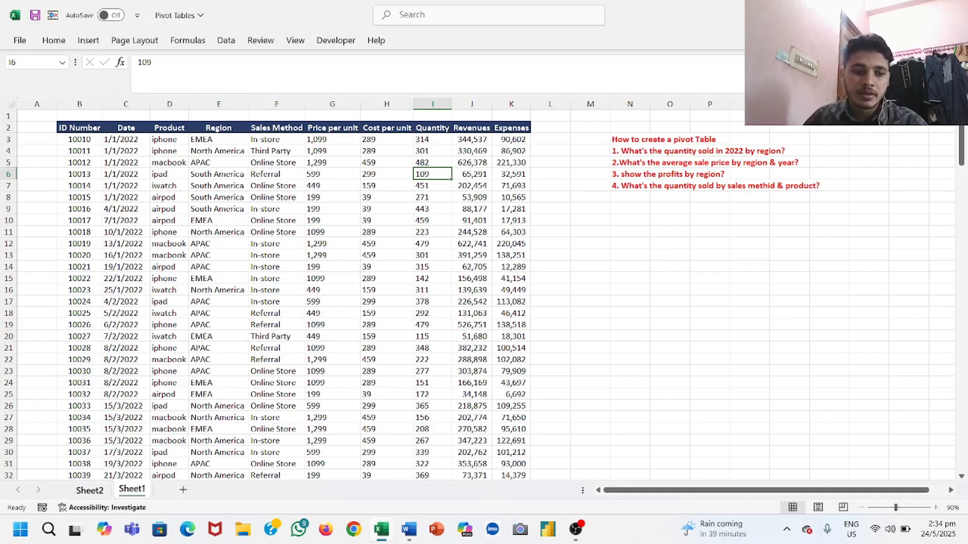
click(90, 490)
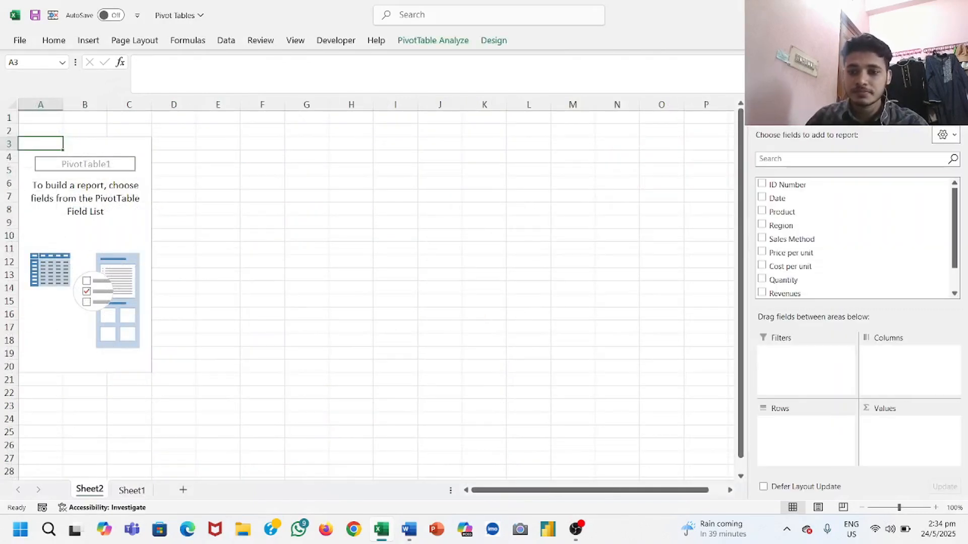
click(576, 529)
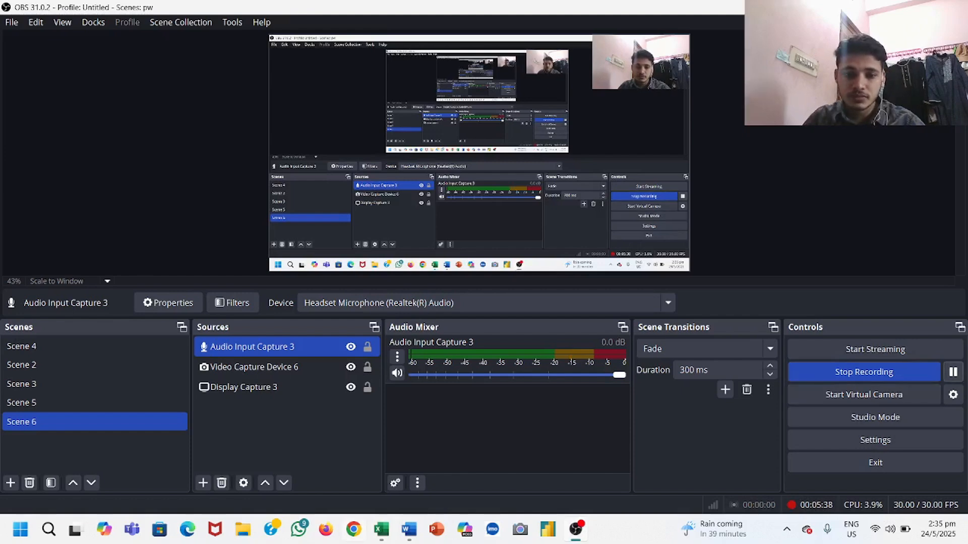
click(381, 529)
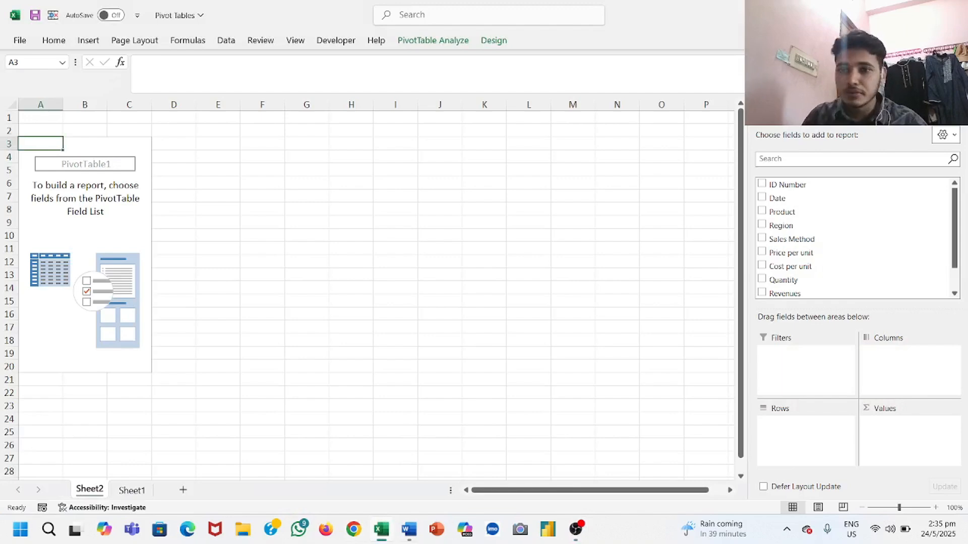
Step: Check the first question on Sheet1, and place Region in the rows and Quantity in the values of the Sheet2 PivotTable
click(132, 491)
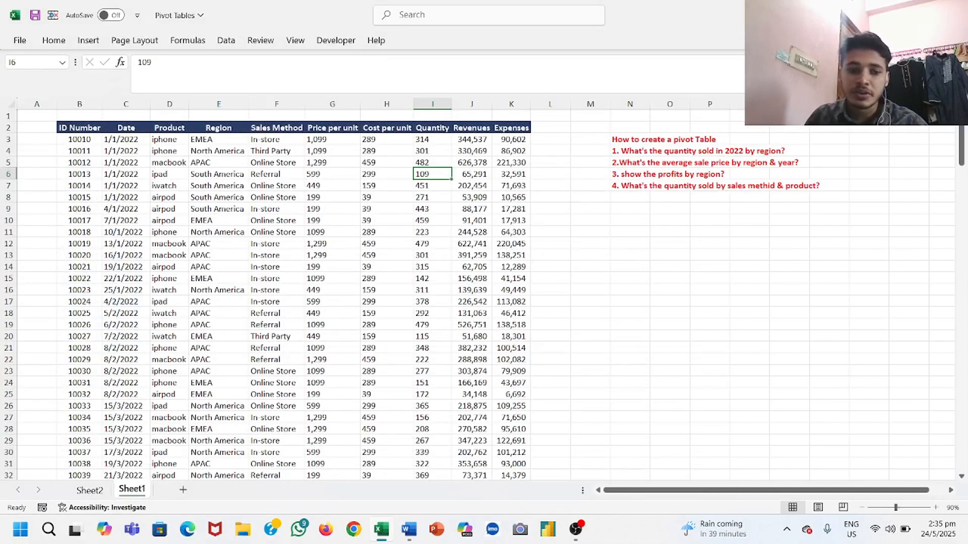
click(90, 491)
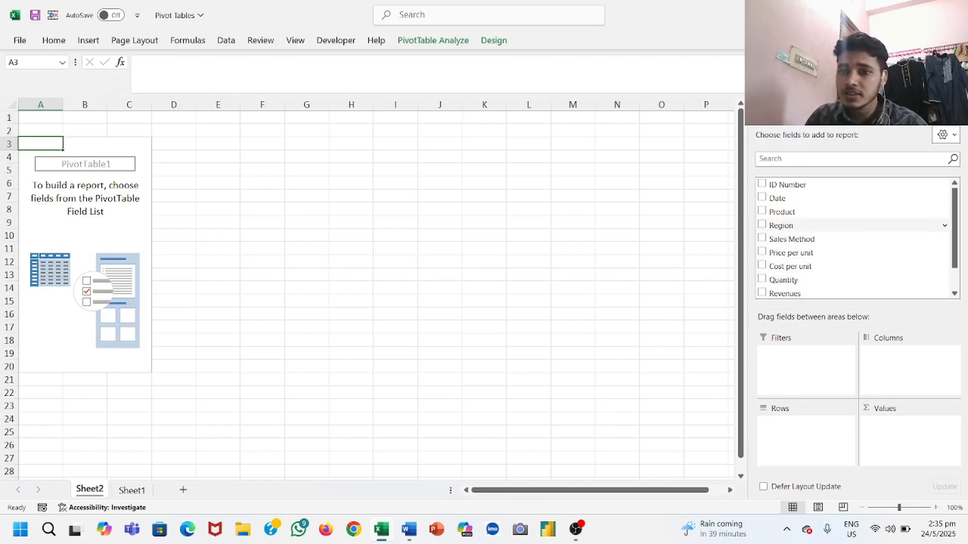
drag(782, 225, 802, 426)
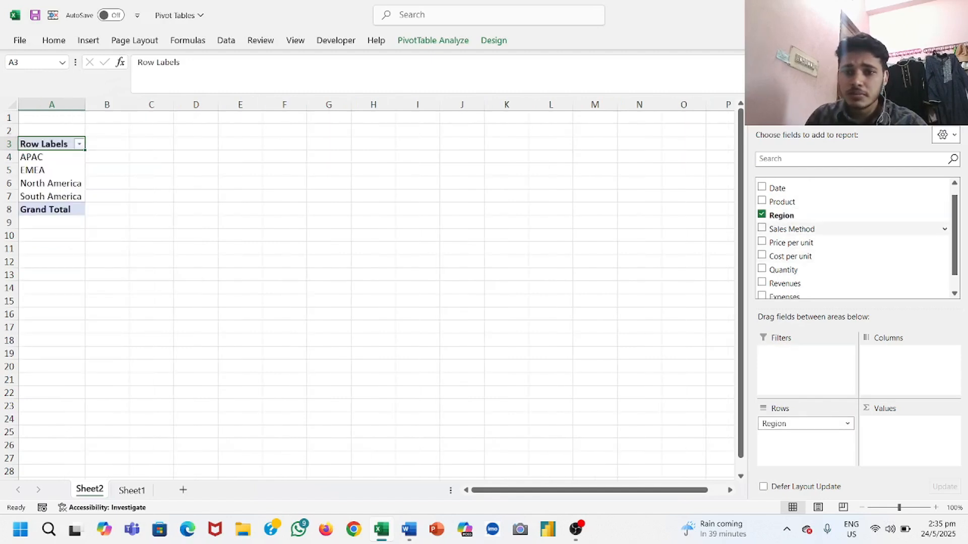
click(132, 490)
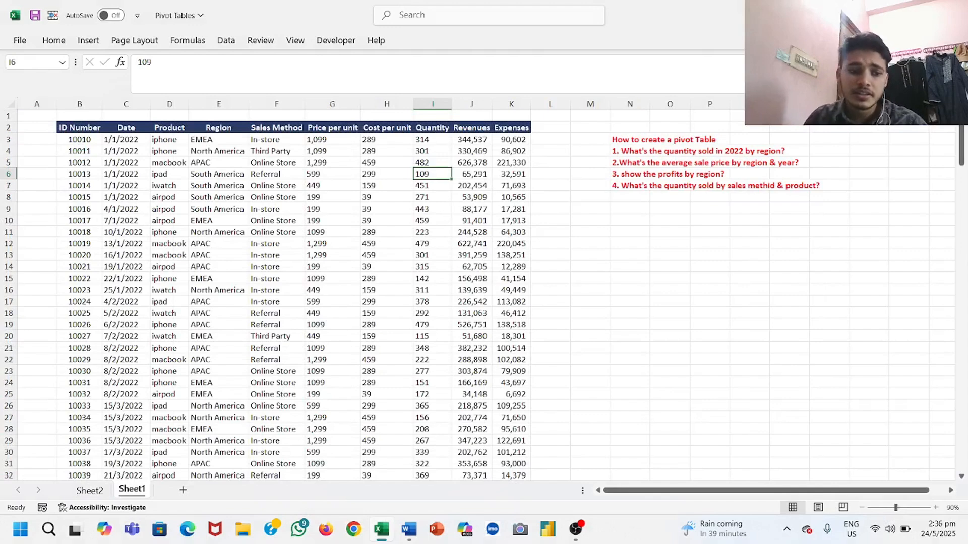
click(90, 490)
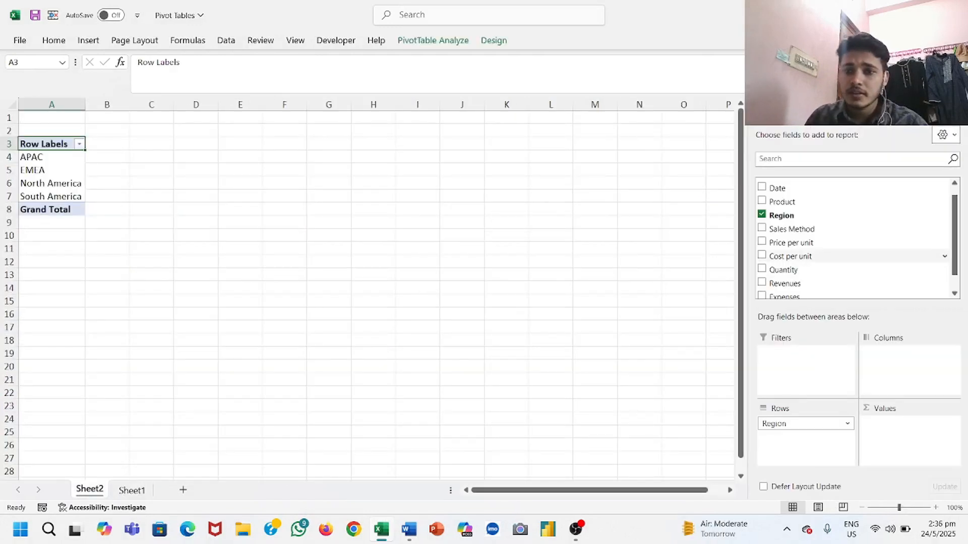
drag(784, 270, 902, 434)
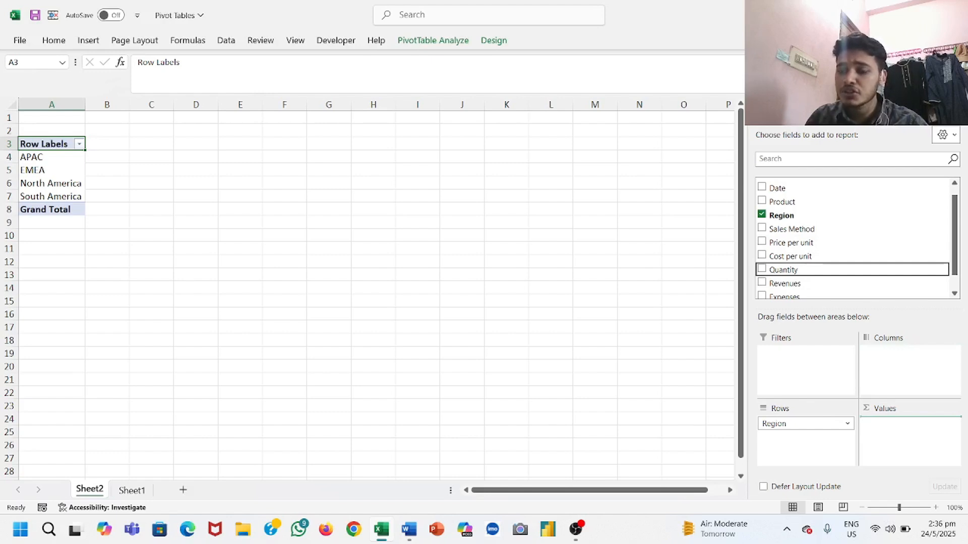
drag(902, 434, 905, 434)
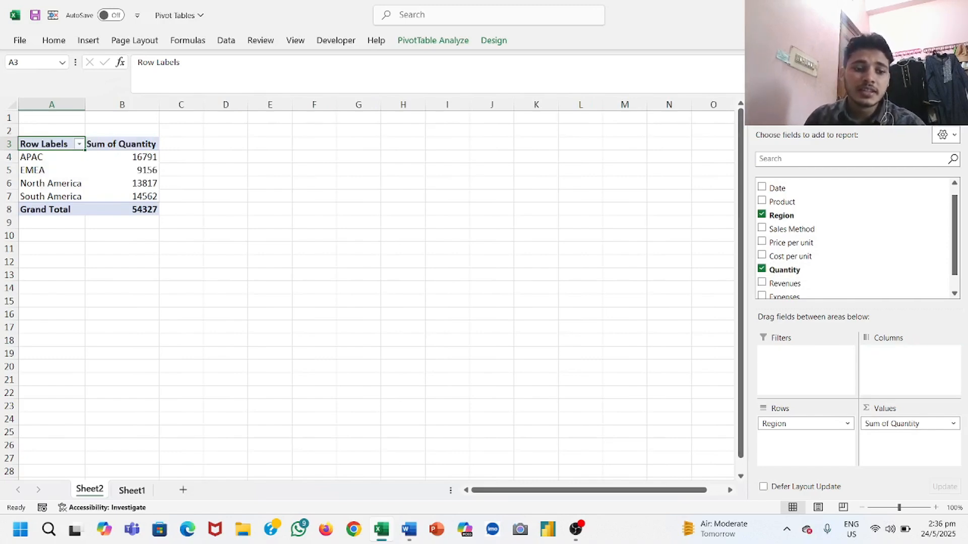
Step: Compare the Region entries in E13:E22 on Sheet1 with the PivotTable on Sheet2, and add the Date field to its columns
click(131, 490)
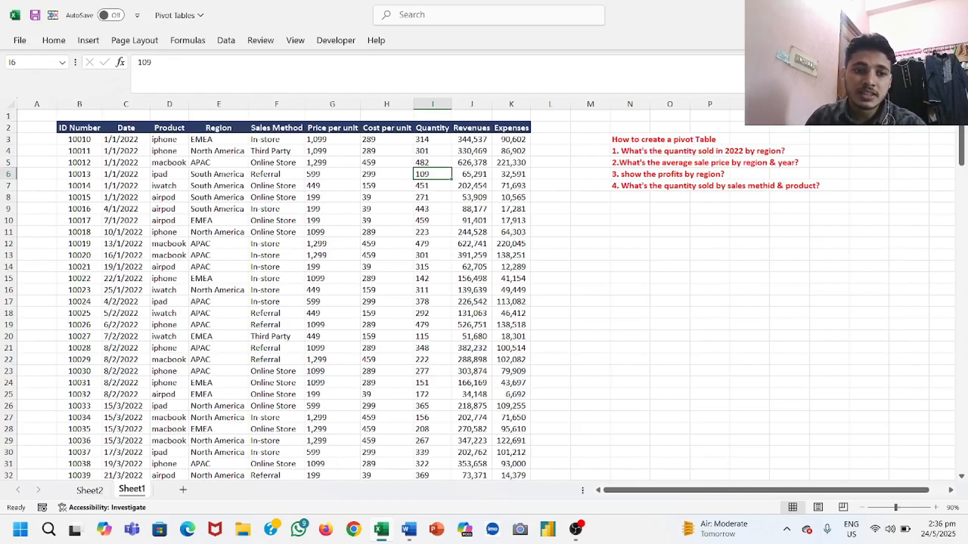
drag(217, 255, 217, 360)
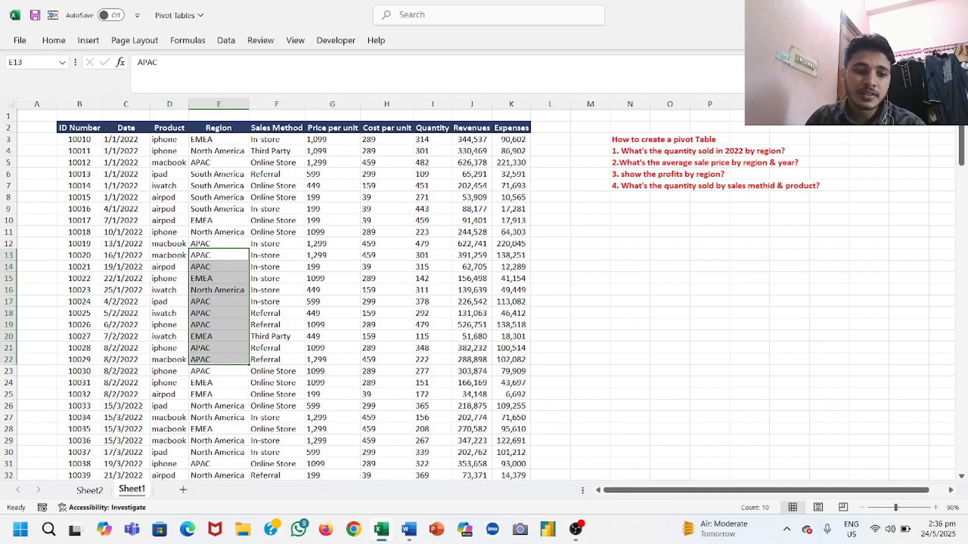
click(89, 490)
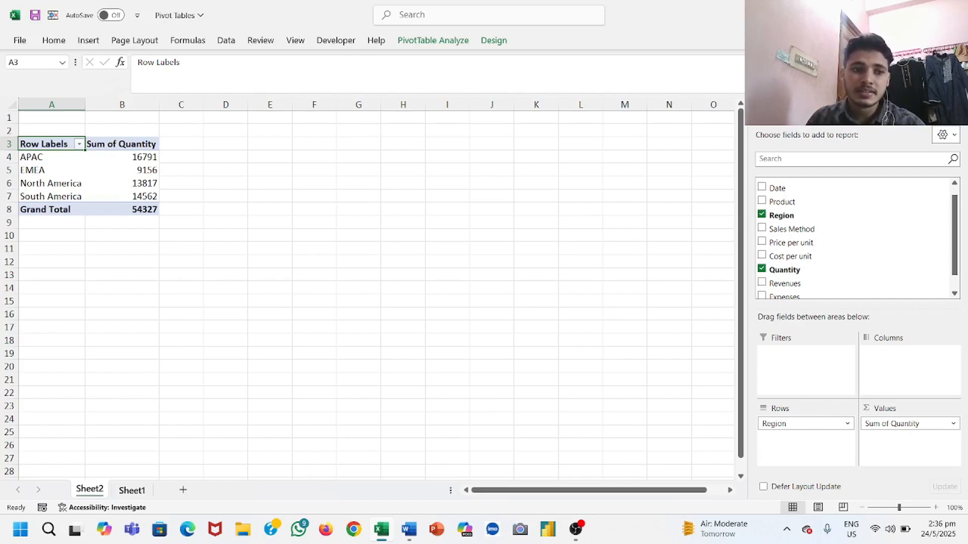
key(ctrl+Page_Down)
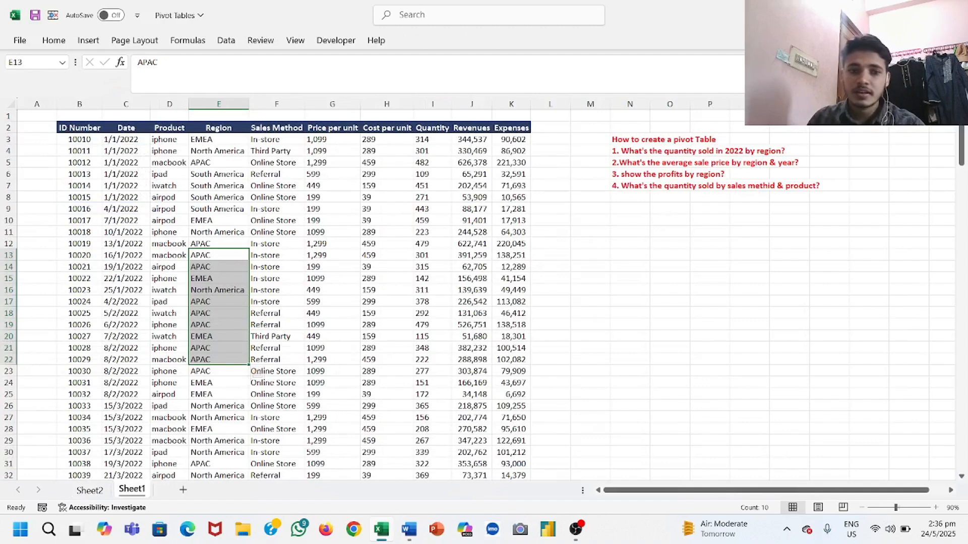
key(ctrl+Page_Up)
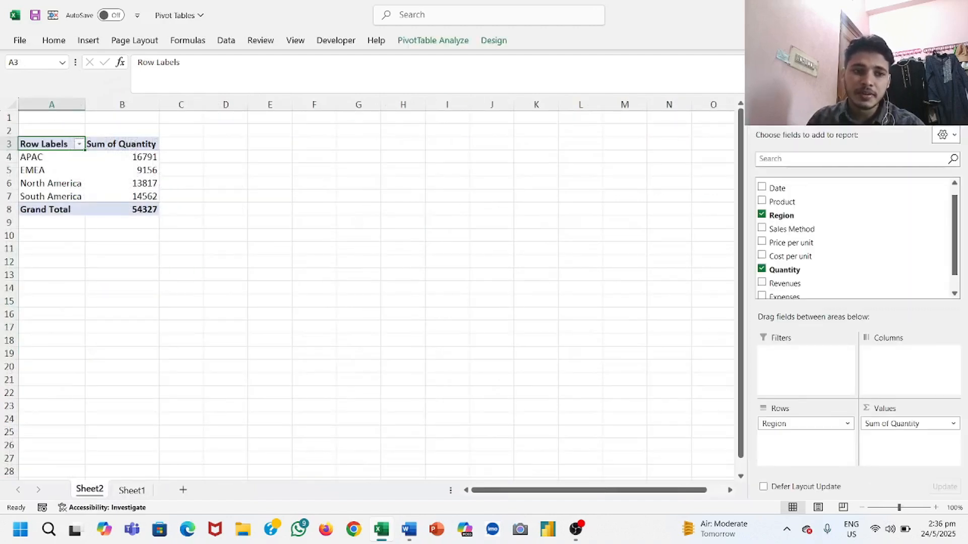
scroll(857, 240, up, 1)
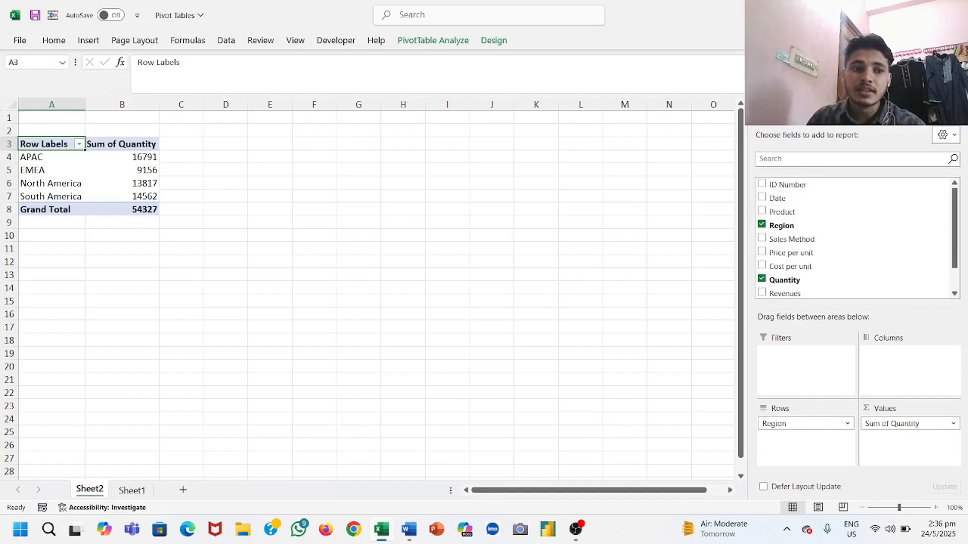
click(762, 198)
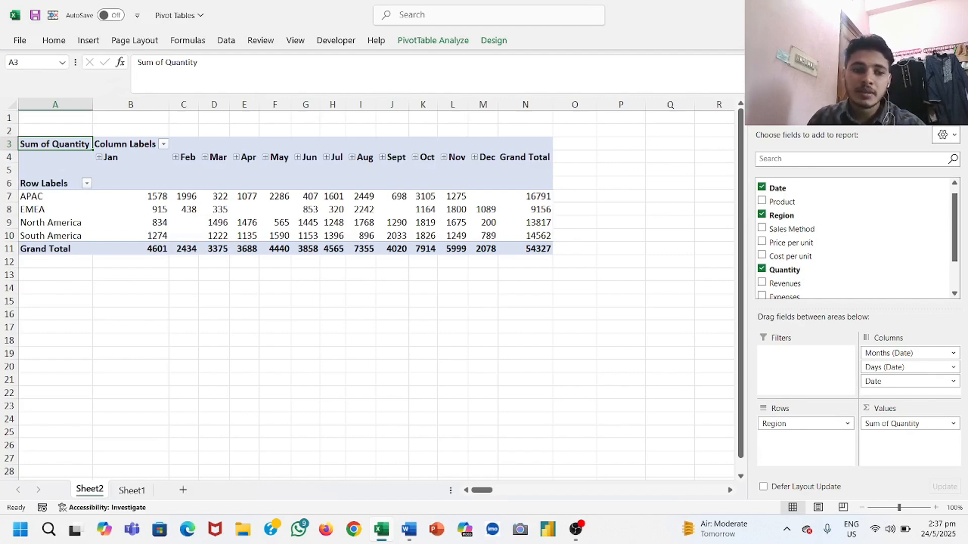
Step: For the average sale price question, replace Quantity with Price per unit in the PivotTable's values, removing and re-adding Region in the rows
click(132, 490)
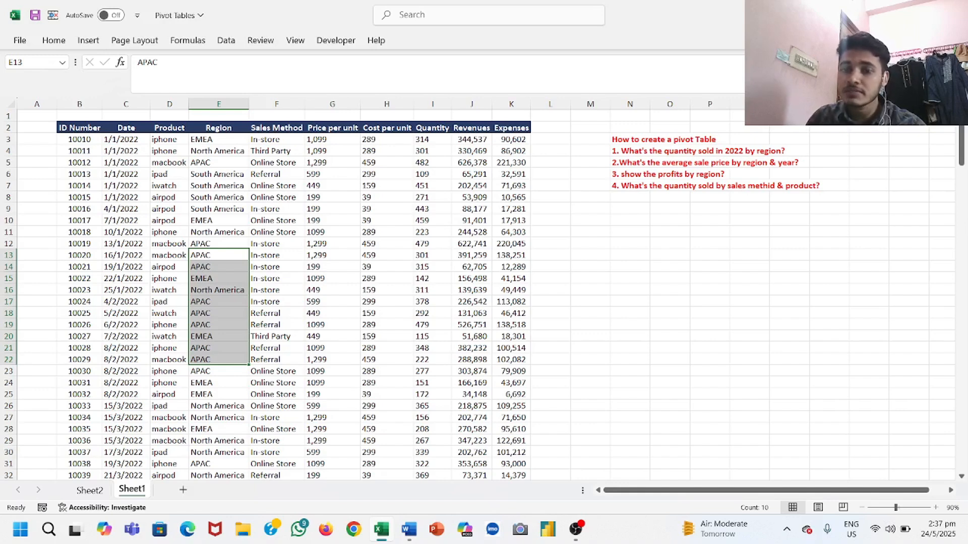
click(89, 490)
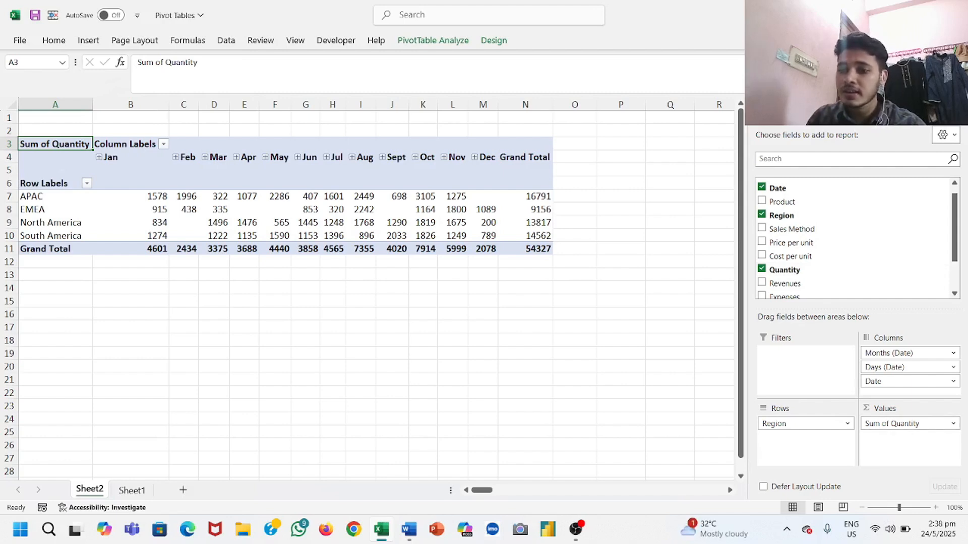
click(907, 423)
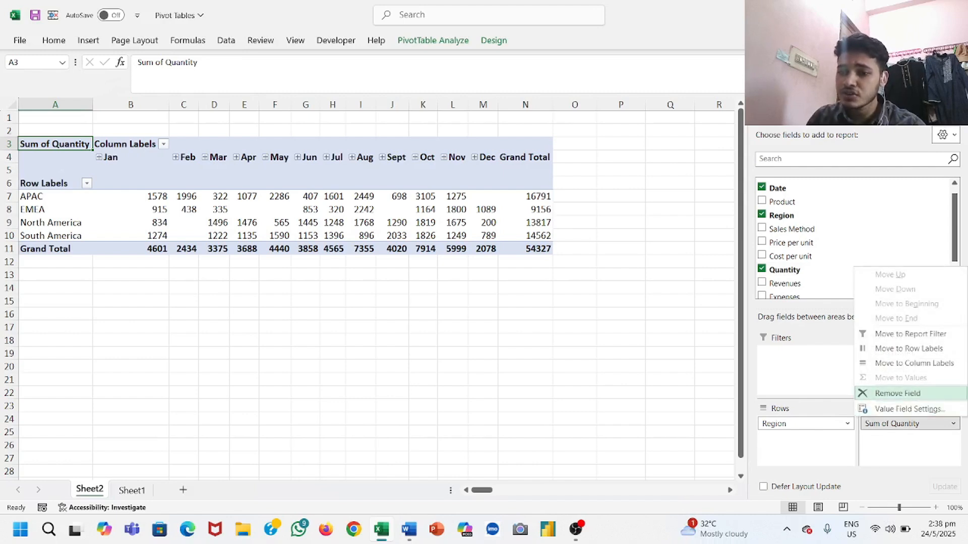
click(898, 393)
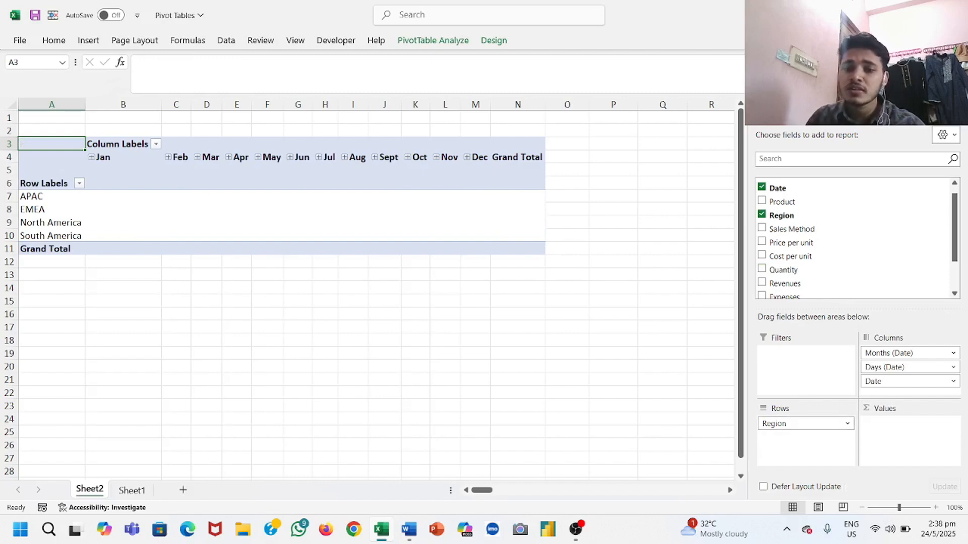
drag(802, 424, 605, 353)
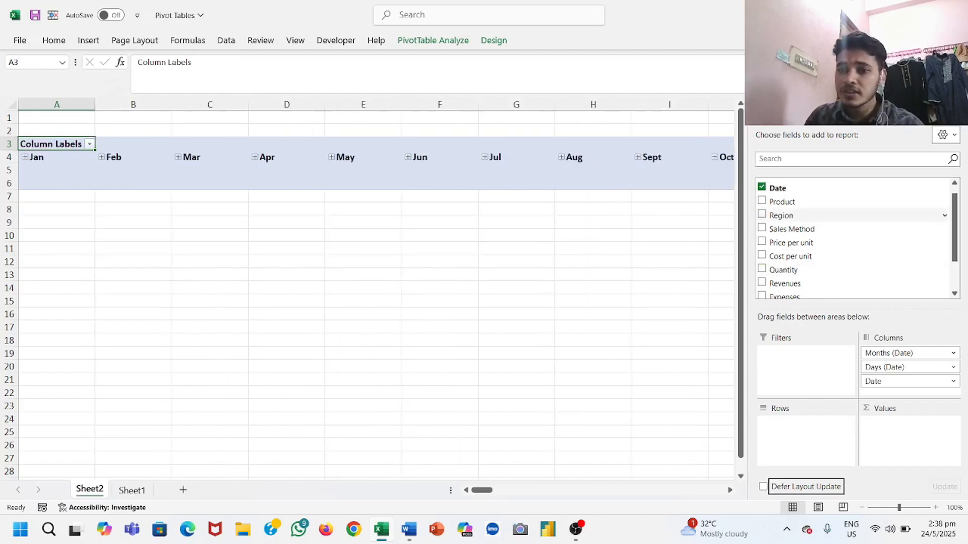
click(762, 215)
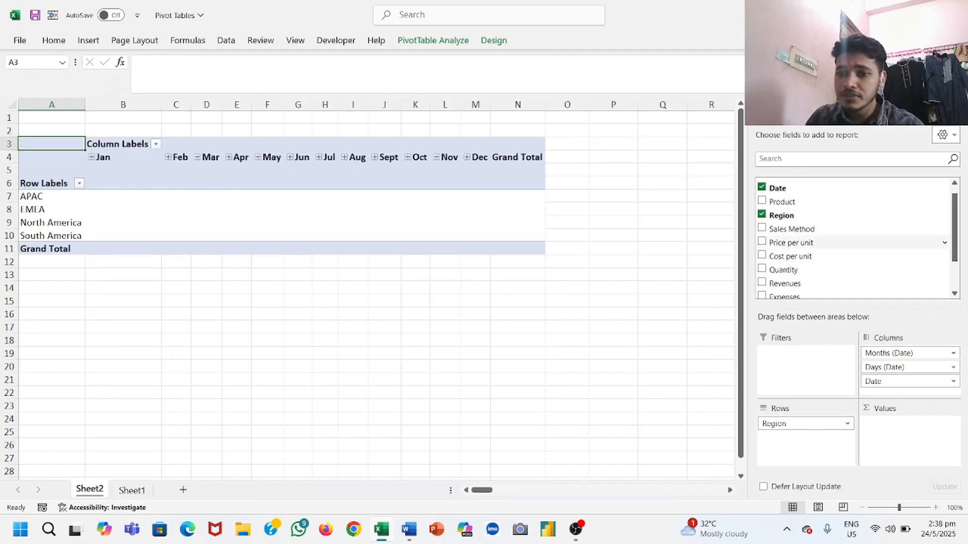
click(761, 242)
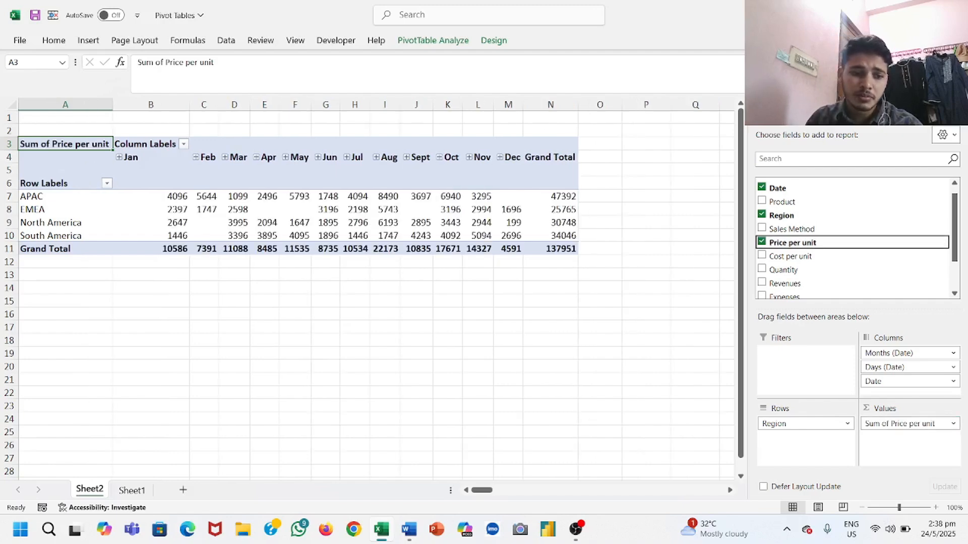
Step: Recheck the average sale price question on Sheet1, and summarize Price per unit by Average in the Sheet2 PivotTable
click(132, 491)
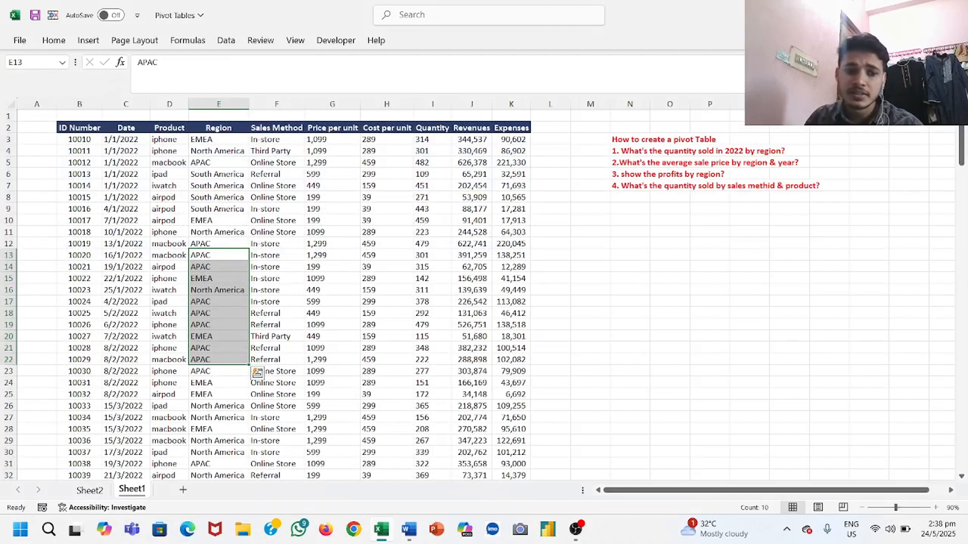
click(90, 490)
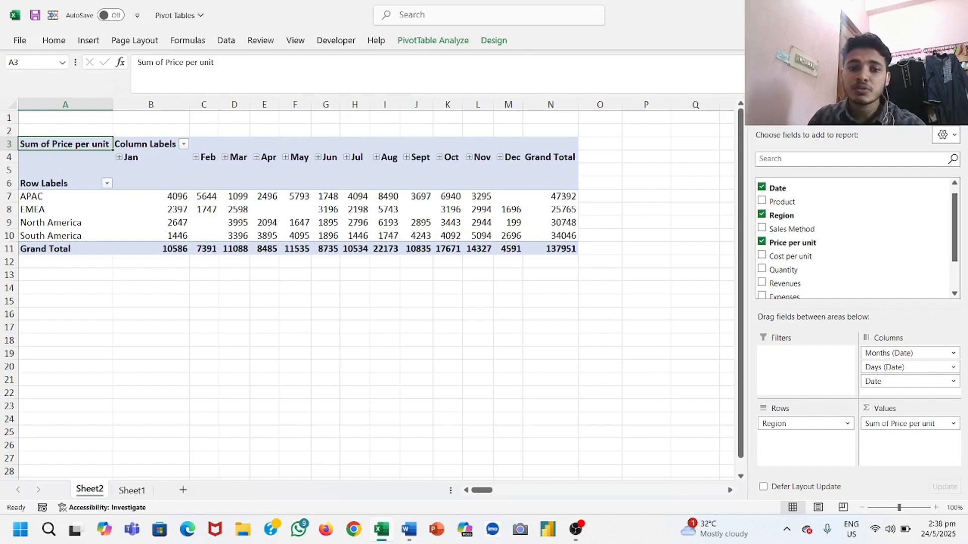
mouse_move(552, 208)
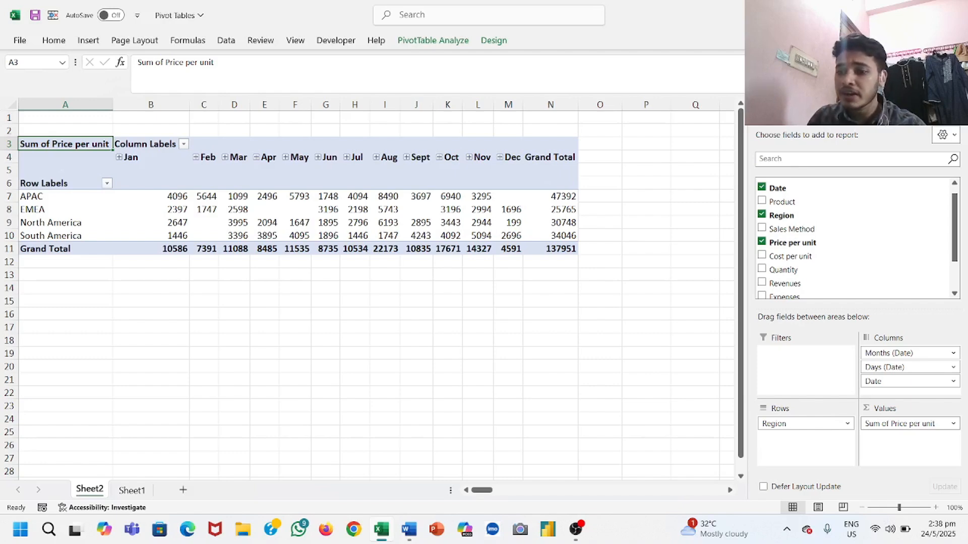
click(132, 490)
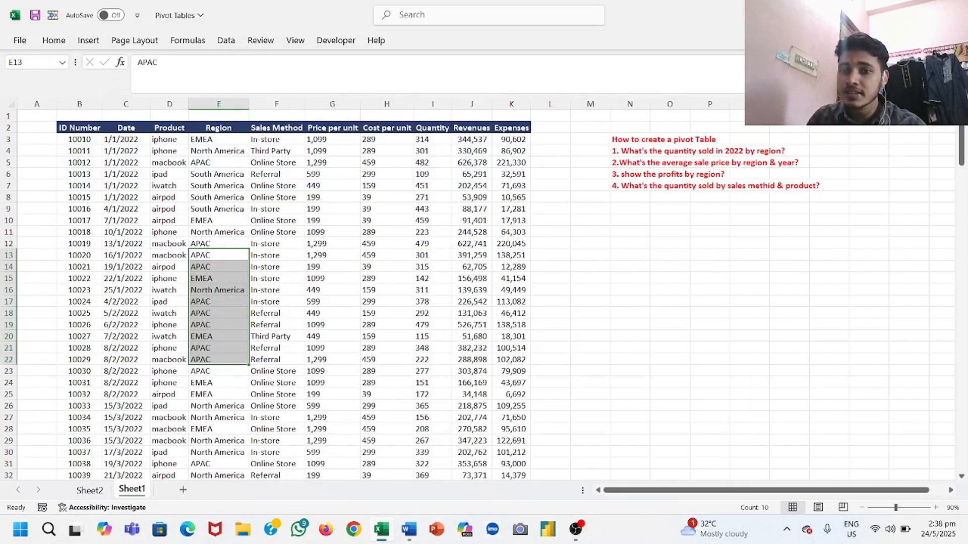
click(89, 490)
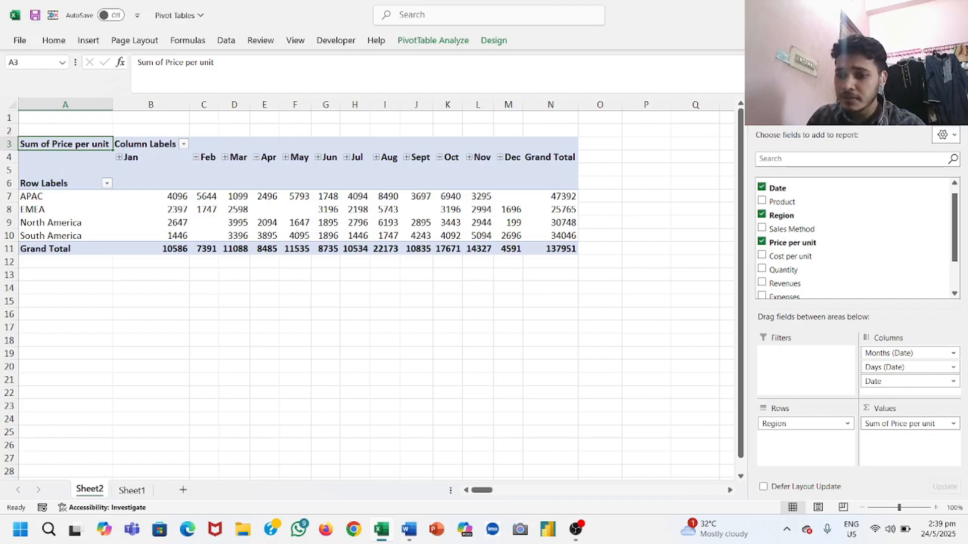
click(953, 424)
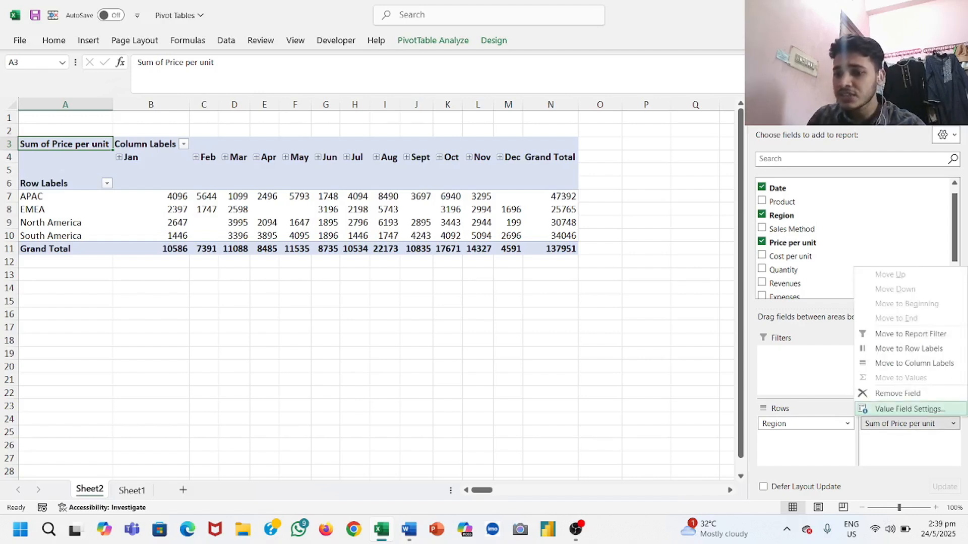
click(907, 408)
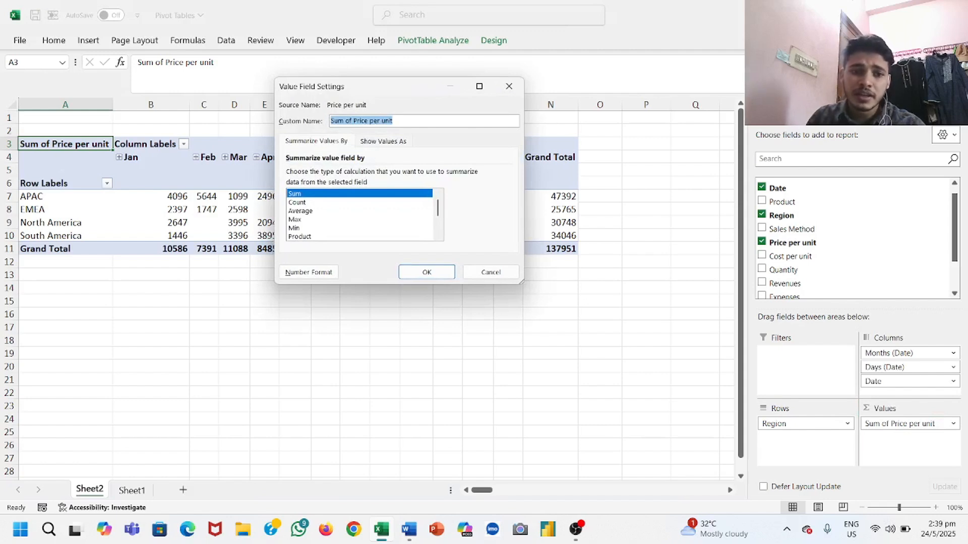
click(300, 210)
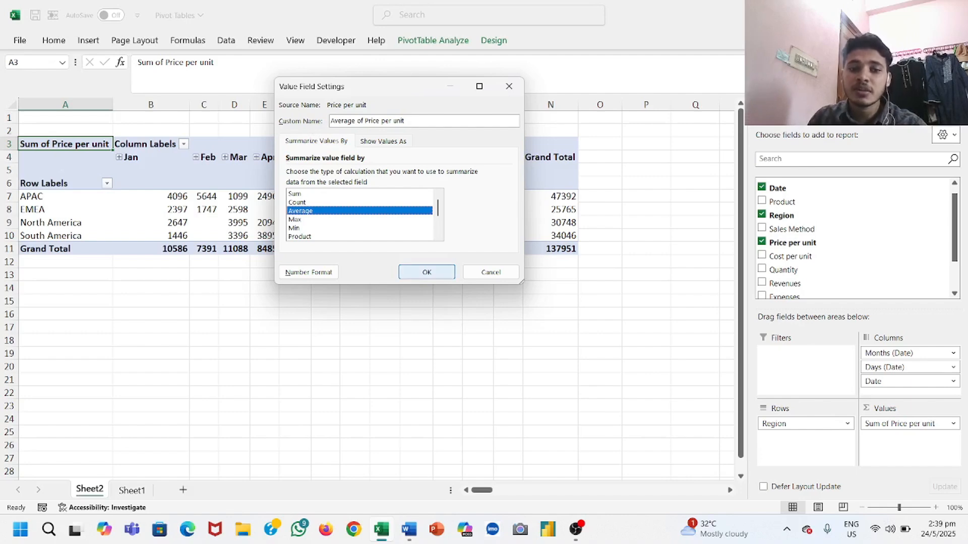
click(426, 272)
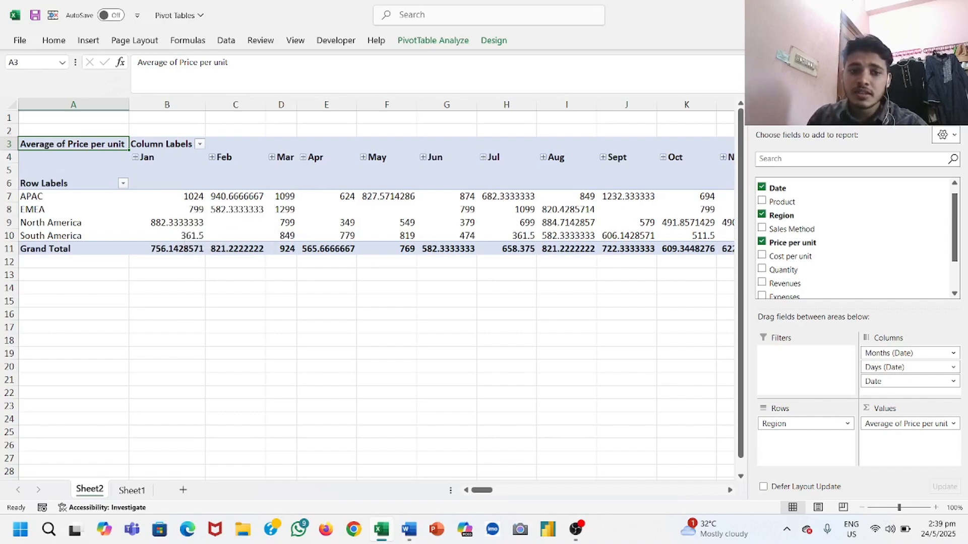
Step: Format all PivotTable averages from B7 through the grand totals as numbers with thousands separators and two decimal places
click(131, 491)
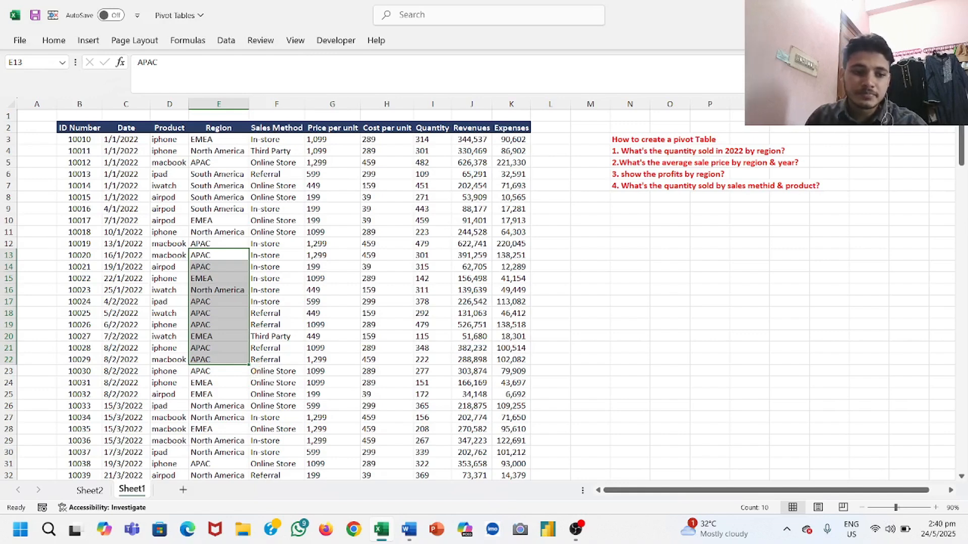
click(90, 489)
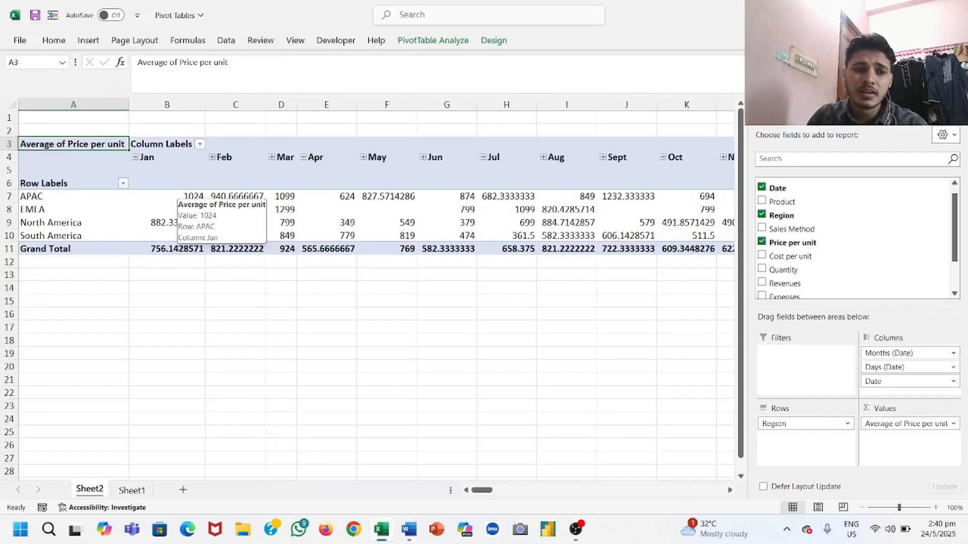
click(176, 195)
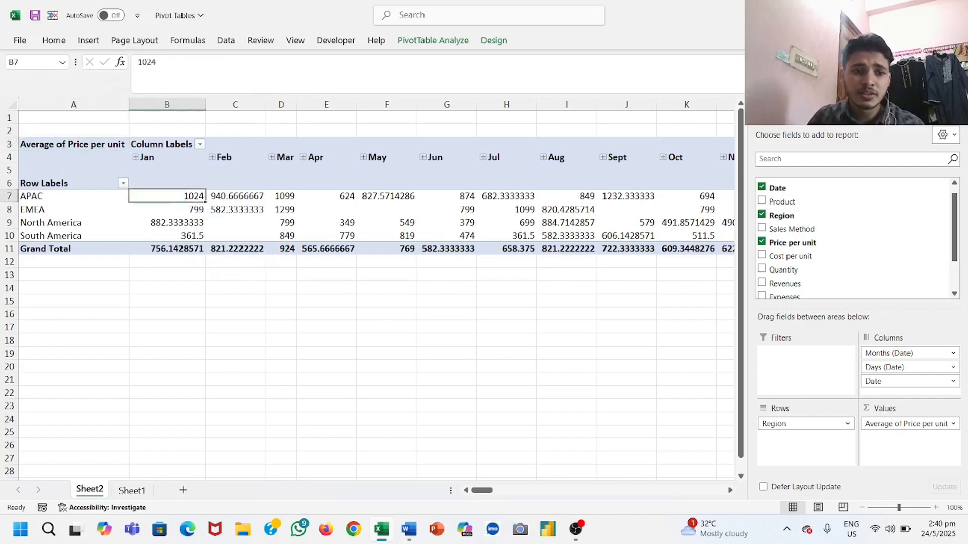
mouse_move(176, 207)
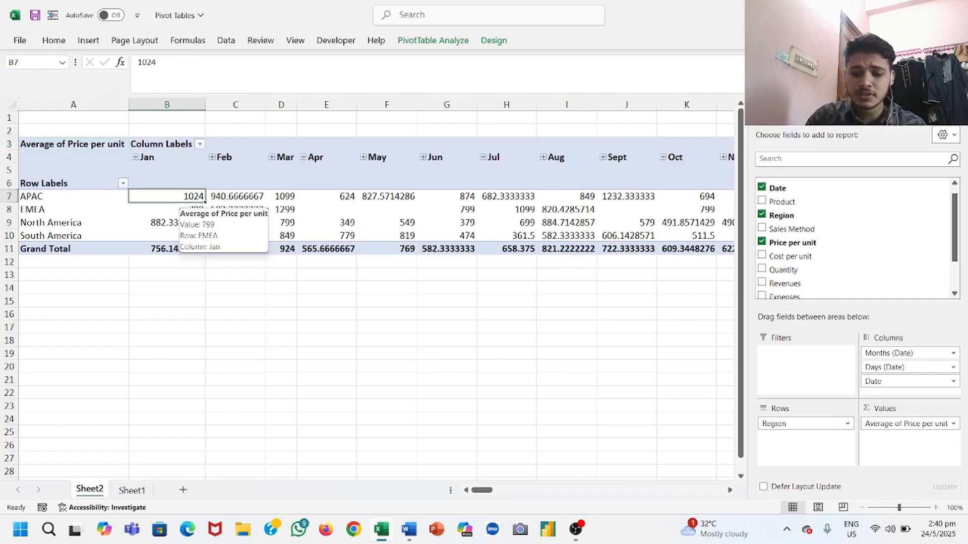
key(ctrl+shift+Down)
key(ctrl+shift+Right)
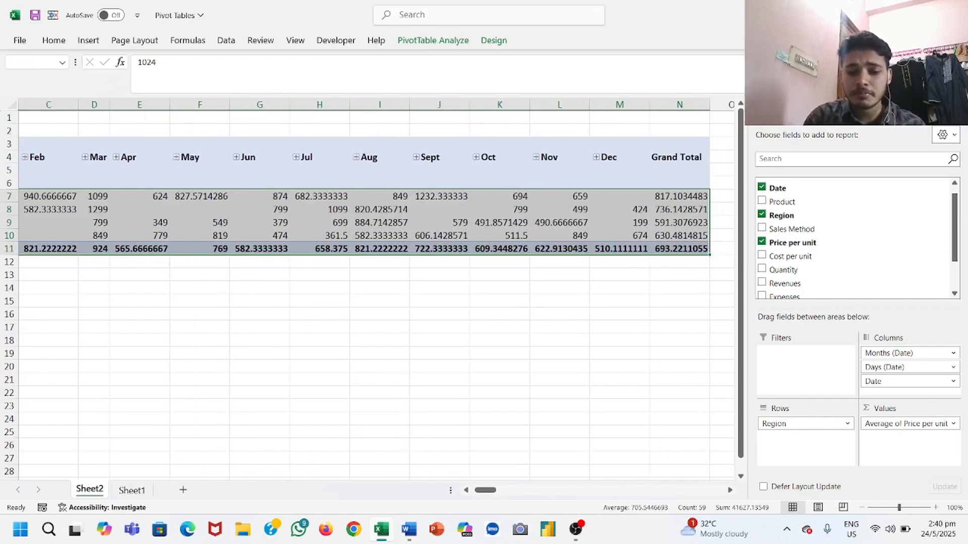
key(ctrl+shift+equal)
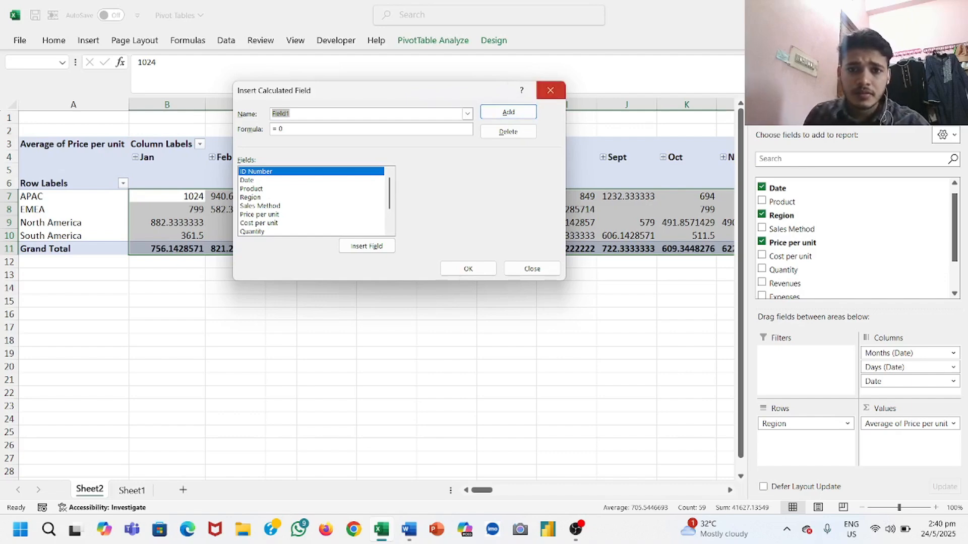
click(551, 90)
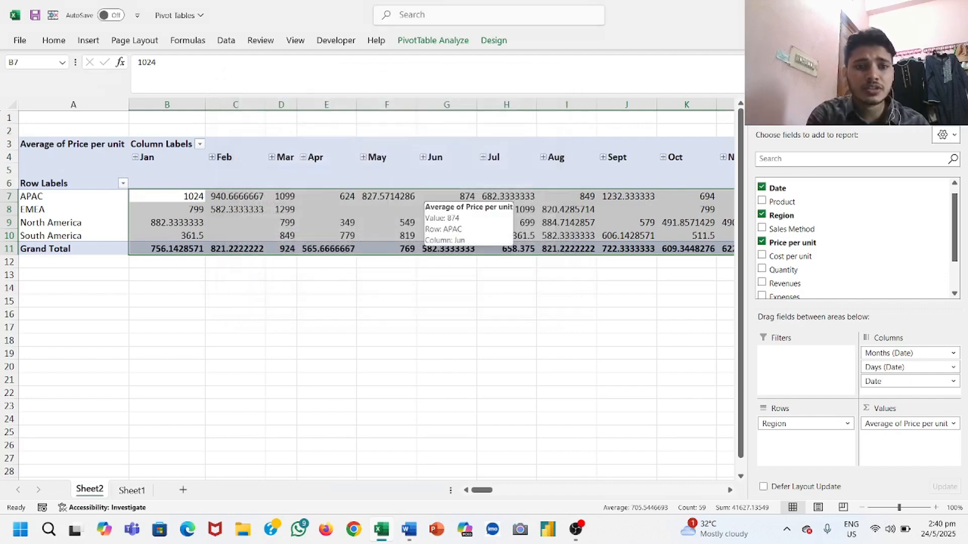
key(ctrl+shift+1)
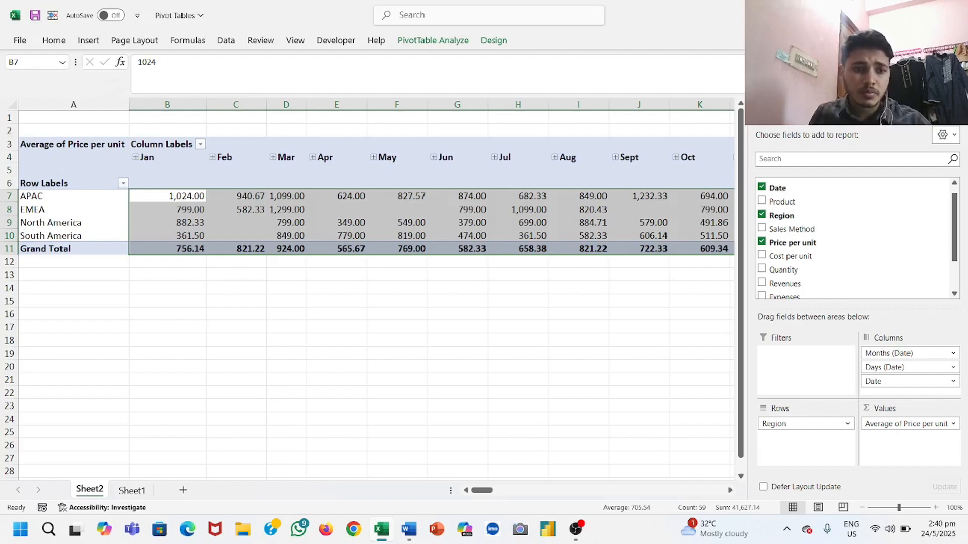
Step: Set the selected PivotTable averages to 0 decimal places, keeping the thousands separator
key(ctrl+1)
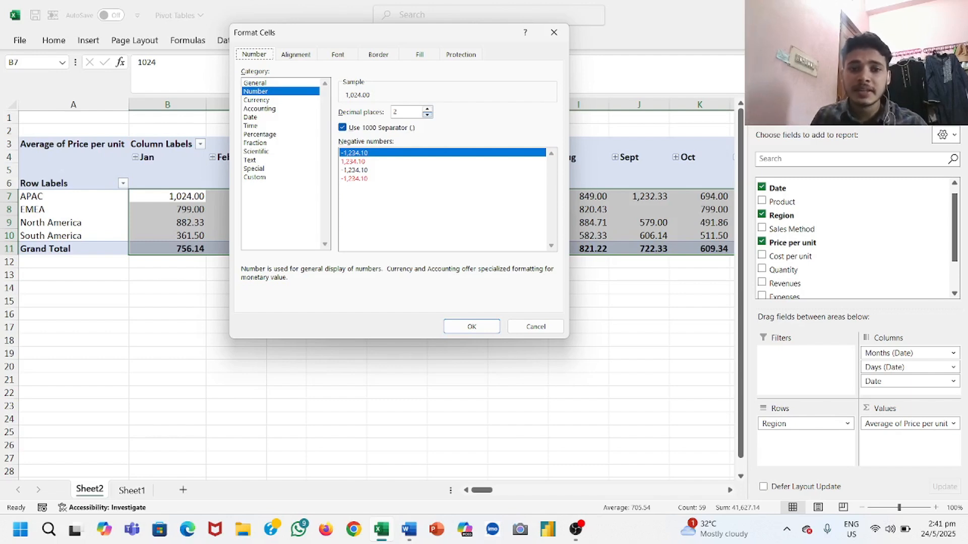
click(427, 115)
click(427, 115)
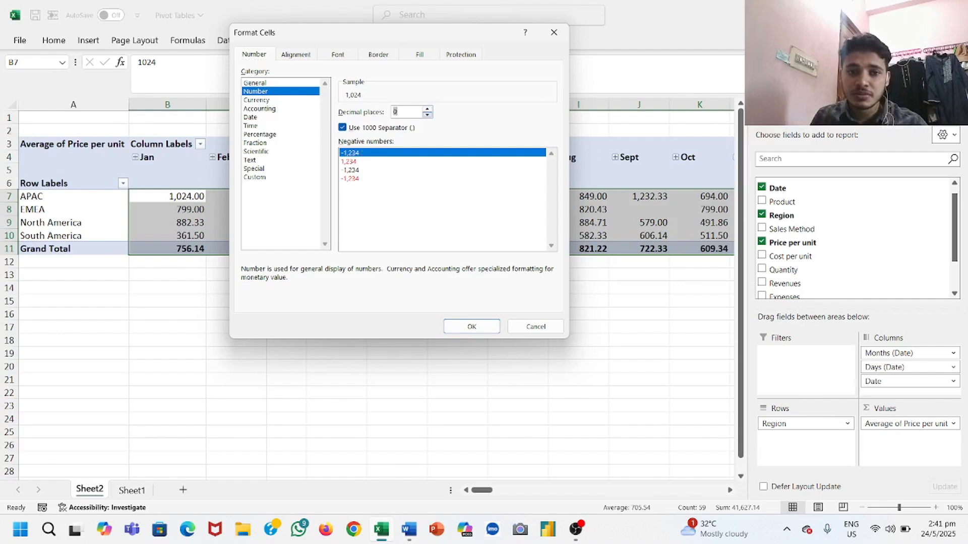
click(471, 327)
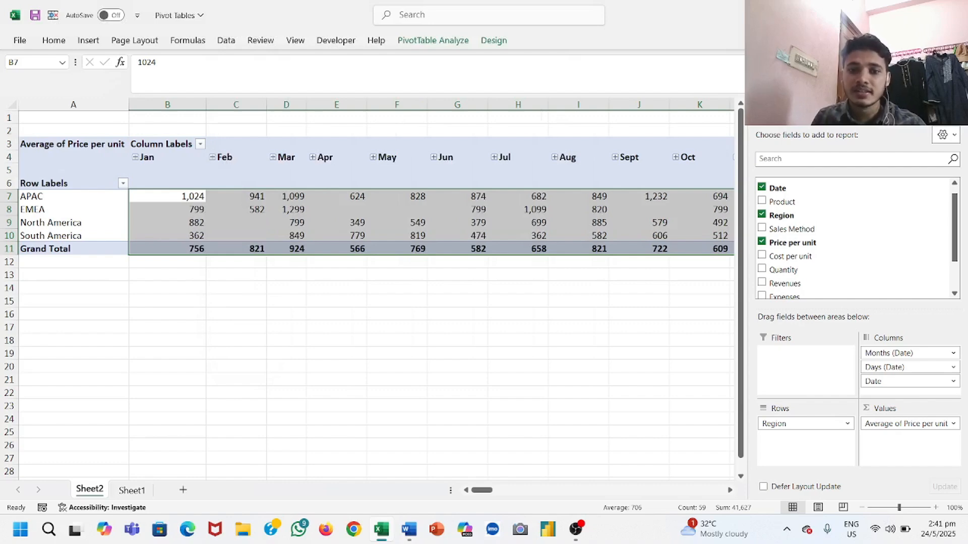
click(397, 353)
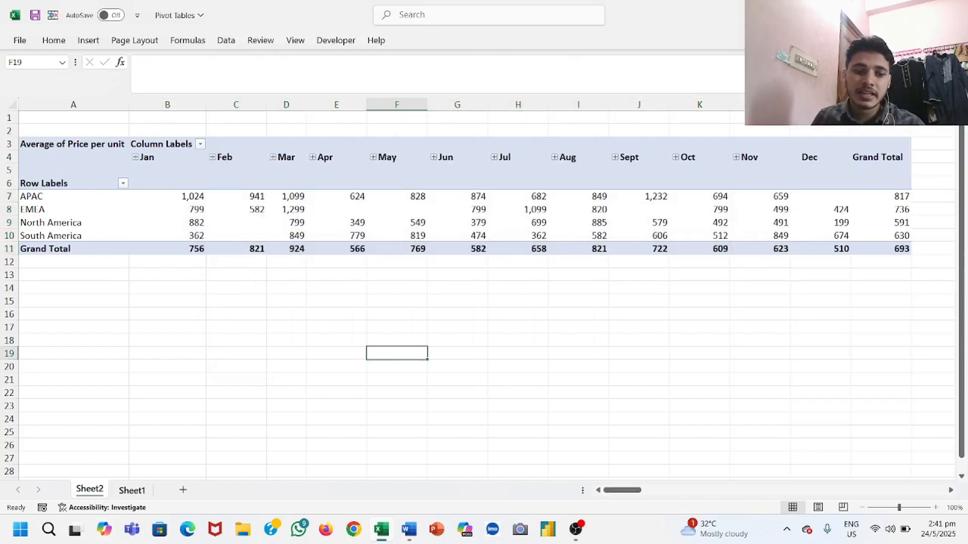
Step: Check the next question on Sheet1, and empty the Sheet2 PivotTable by removing Region, Price per unit and all the date fields
click(131, 490)
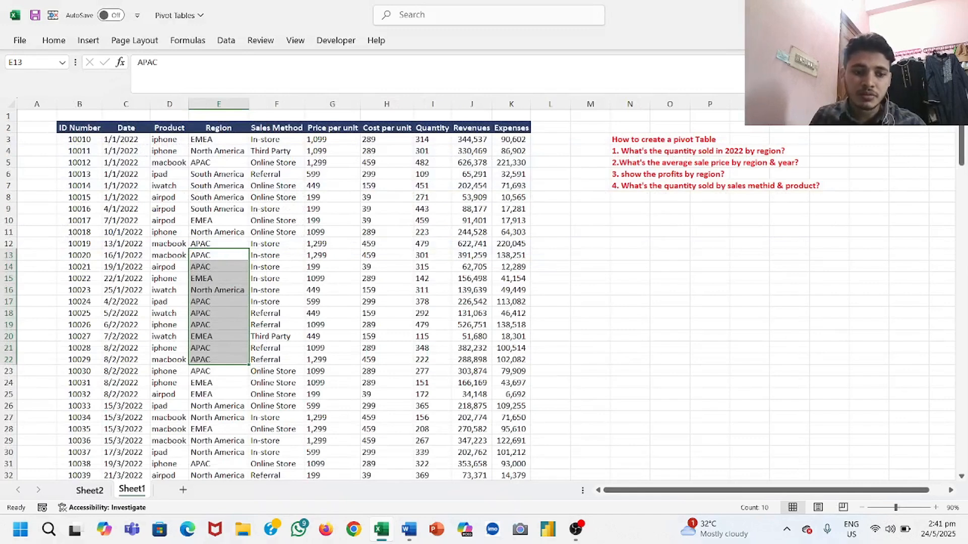
click(89, 490)
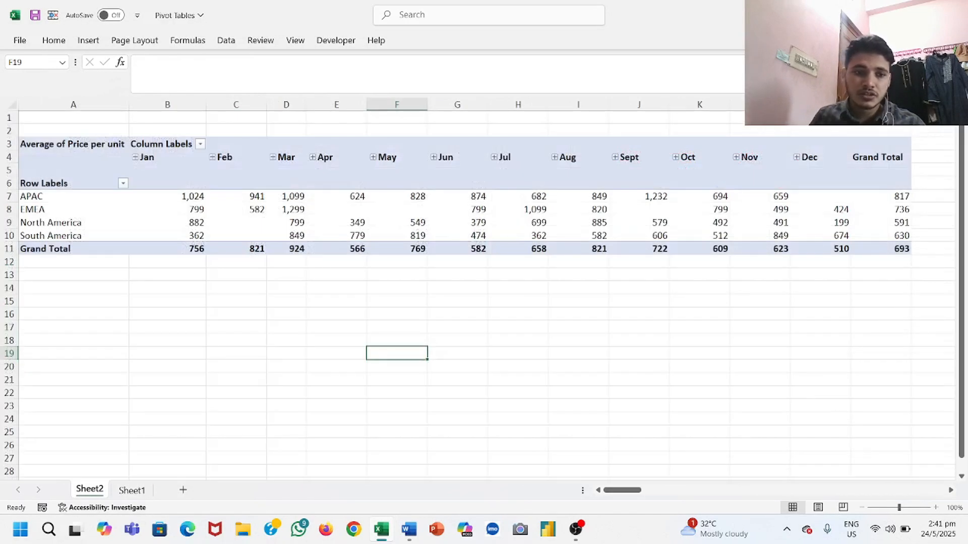
click(336, 197)
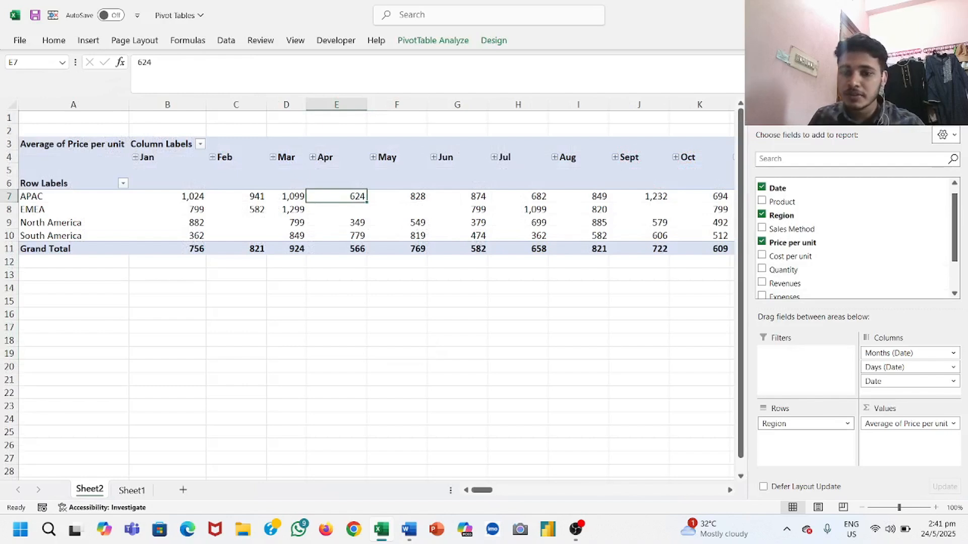
drag(803, 424, 626, 363)
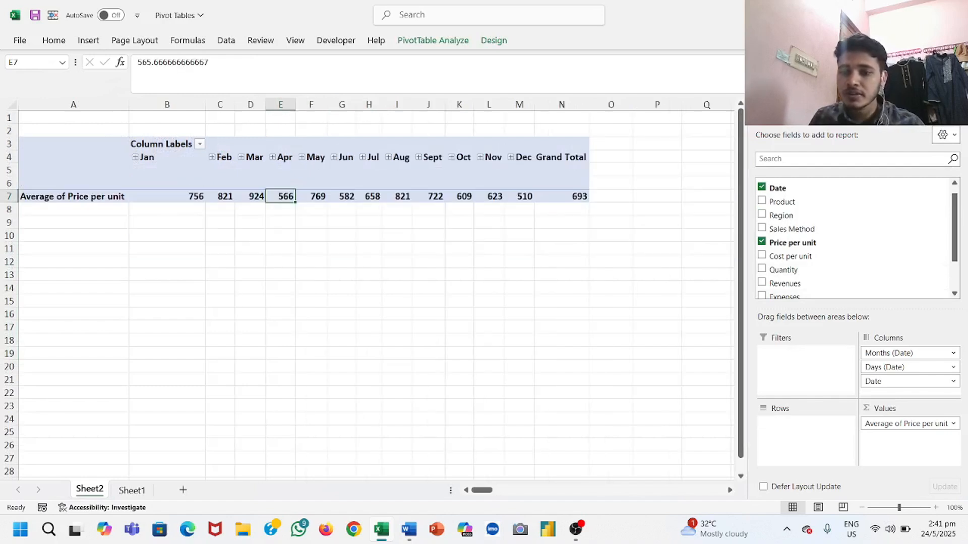
drag(906, 424, 625, 363)
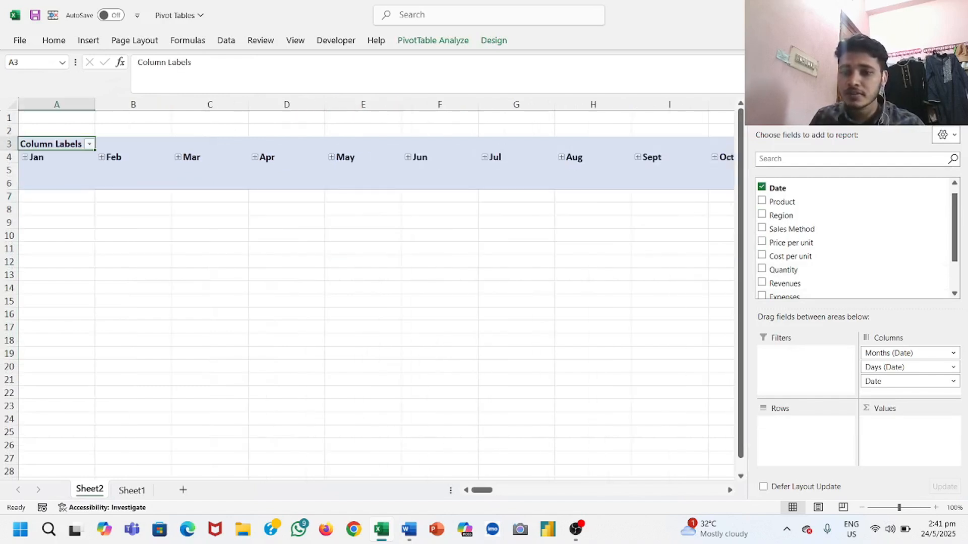
drag(902, 354, 625, 322)
drag(902, 354, 625, 328)
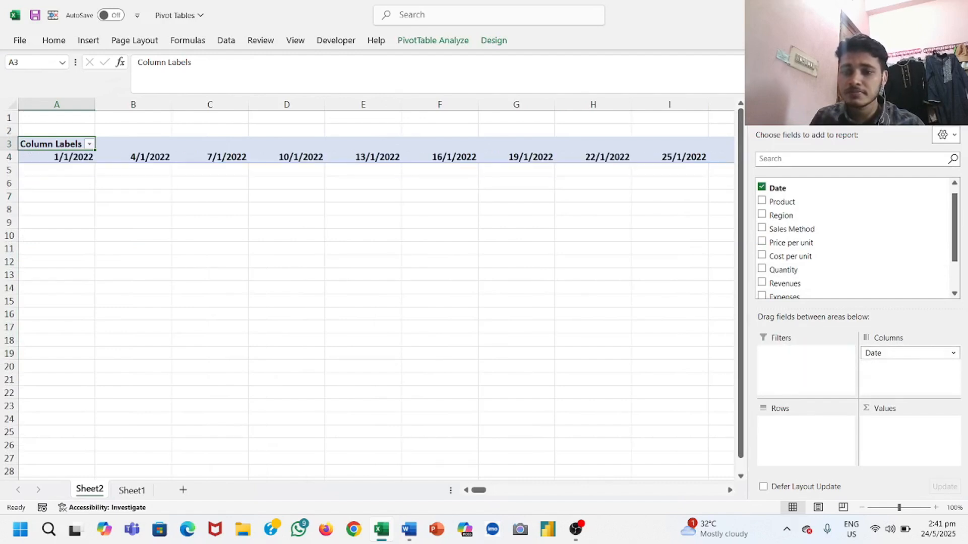
drag(903, 353, 882, 259)
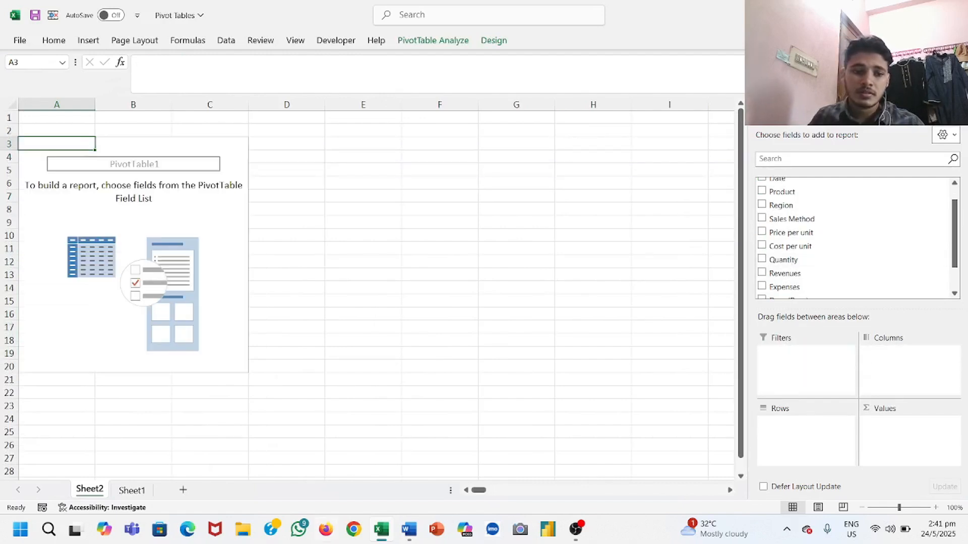
Step: For the profits by region question on Sheet1, place Region in the PivotTable's rows and Revenues and Expenses in its values
click(131, 490)
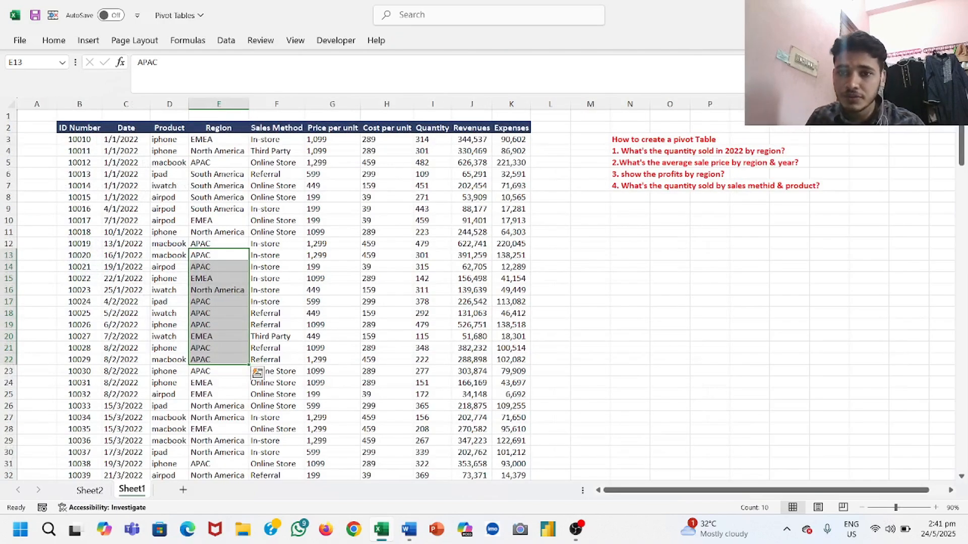
click(89, 490)
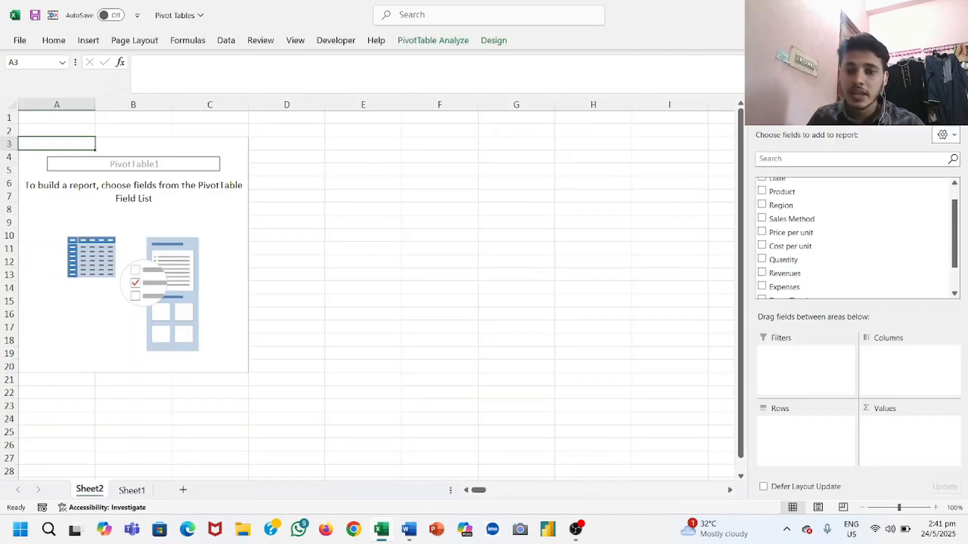
click(781, 206)
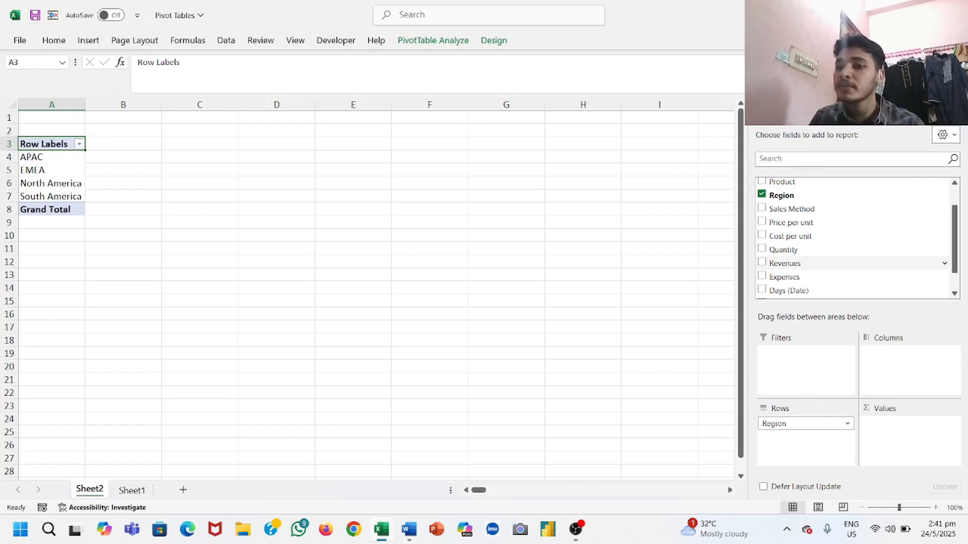
click(784, 263)
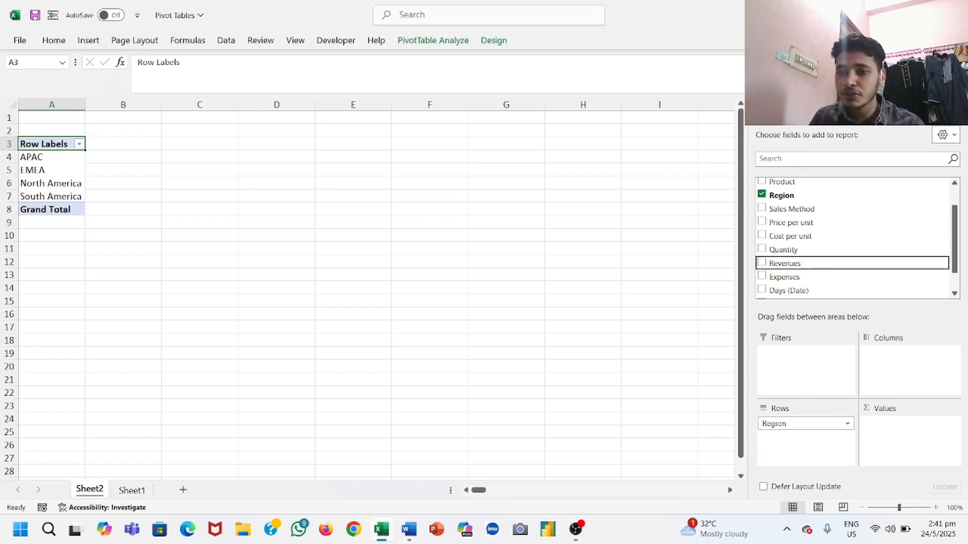
click(784, 277)
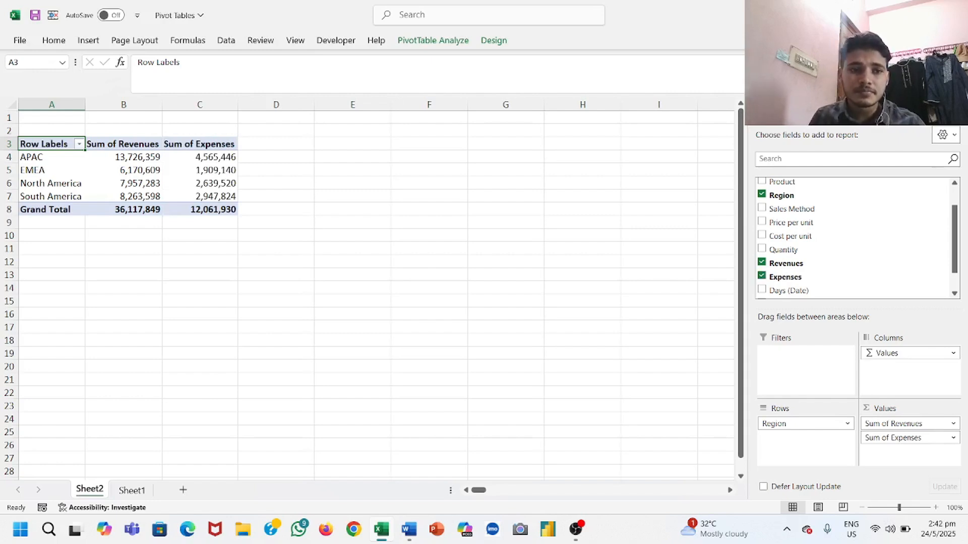
Step: Start a new calculated field in the Sheet2 PivotTable and name it profit
click(207, 156)
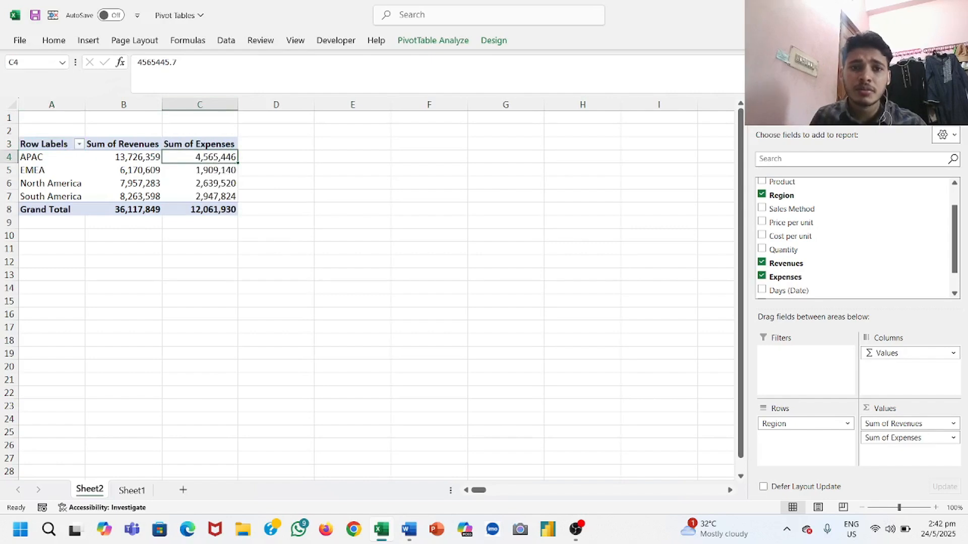
click(433, 41)
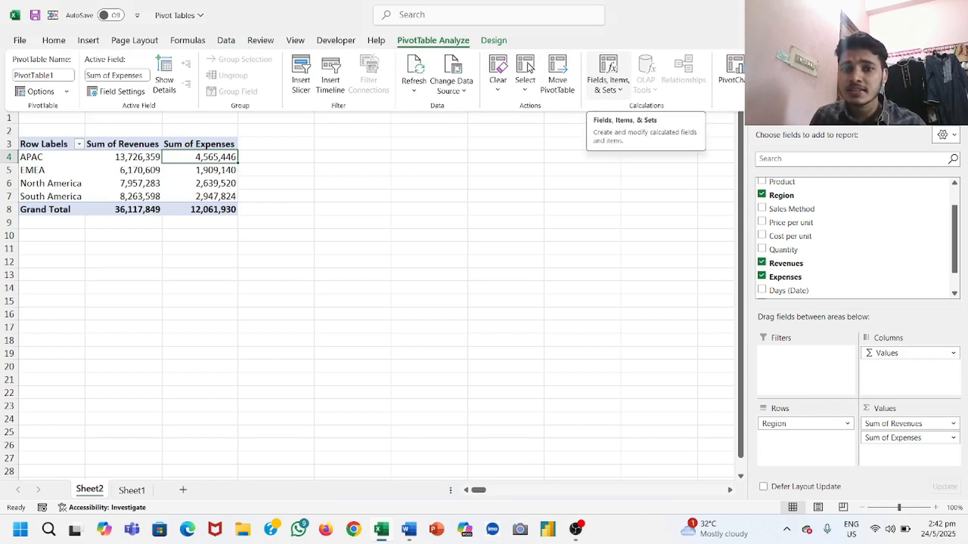
click(608, 76)
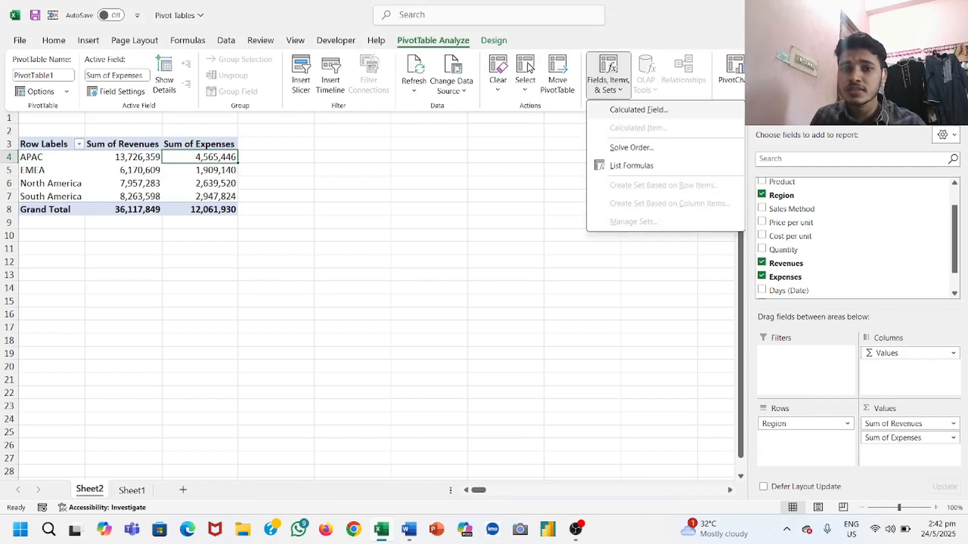
click(638, 109)
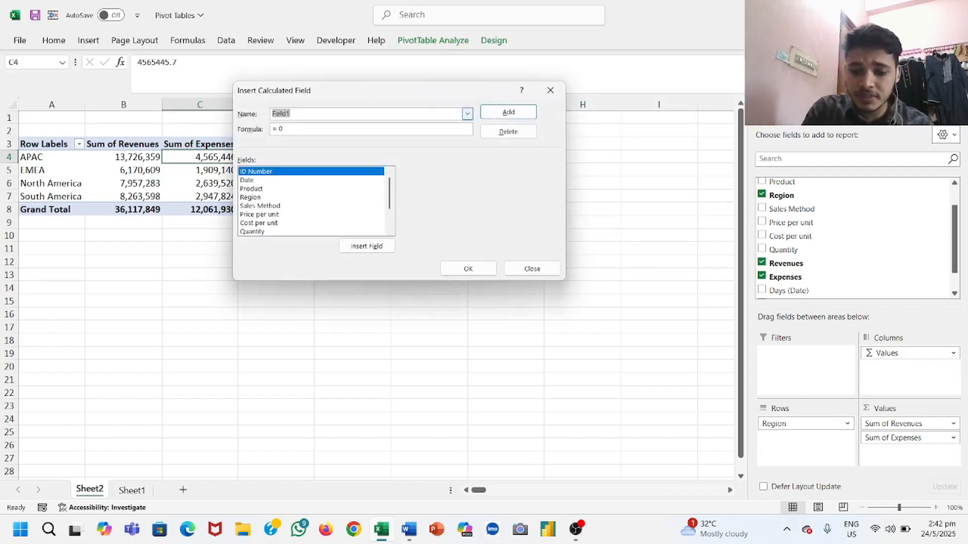
key(BackSpace)
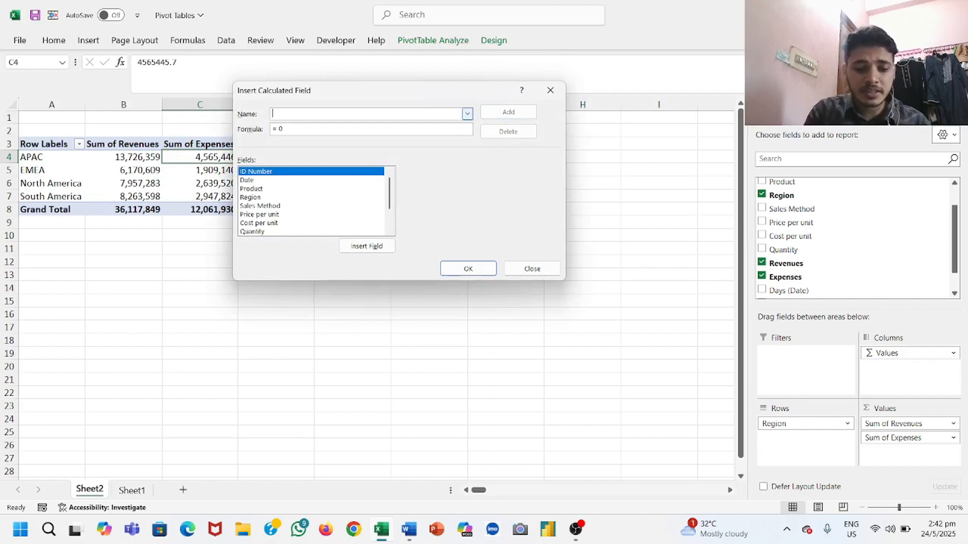
text(pro)
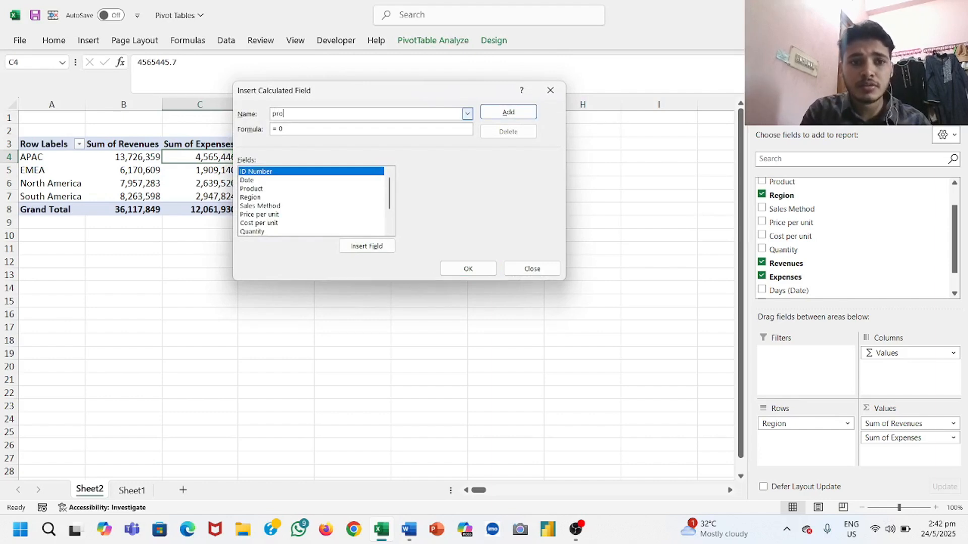
text(fit)
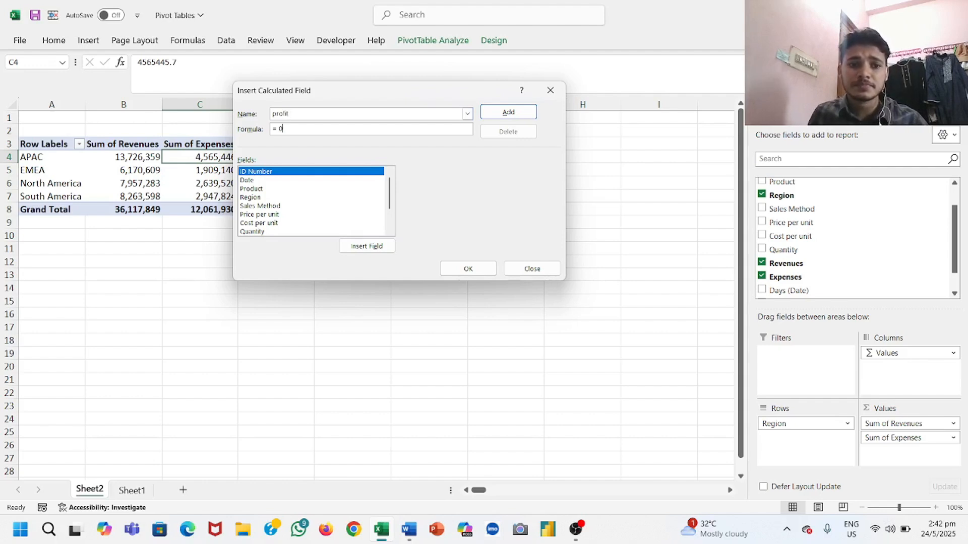
Step: Define the profit field's formula as Revenues minus Expenses and add the calculated field to the PivotTable
key(BackSpace)
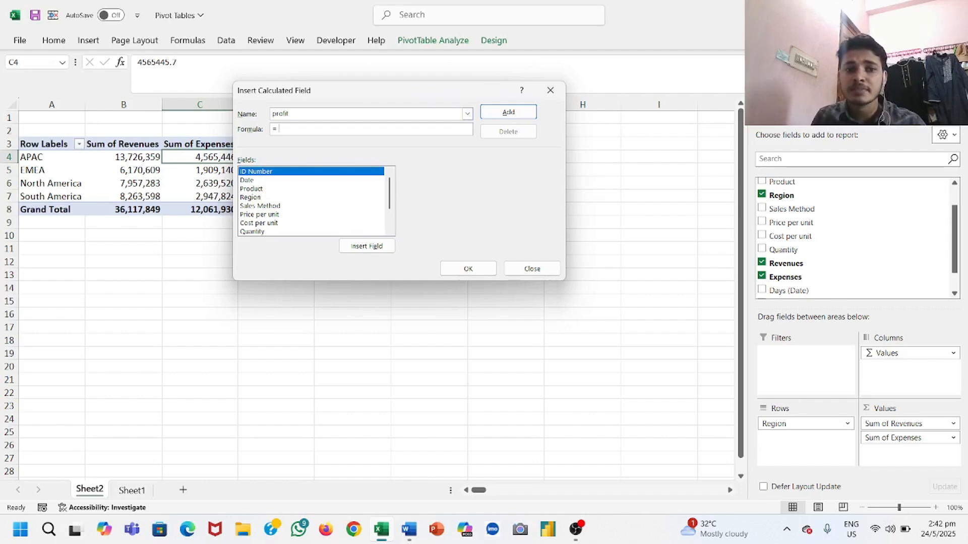
scroll(311, 200, down, 1)
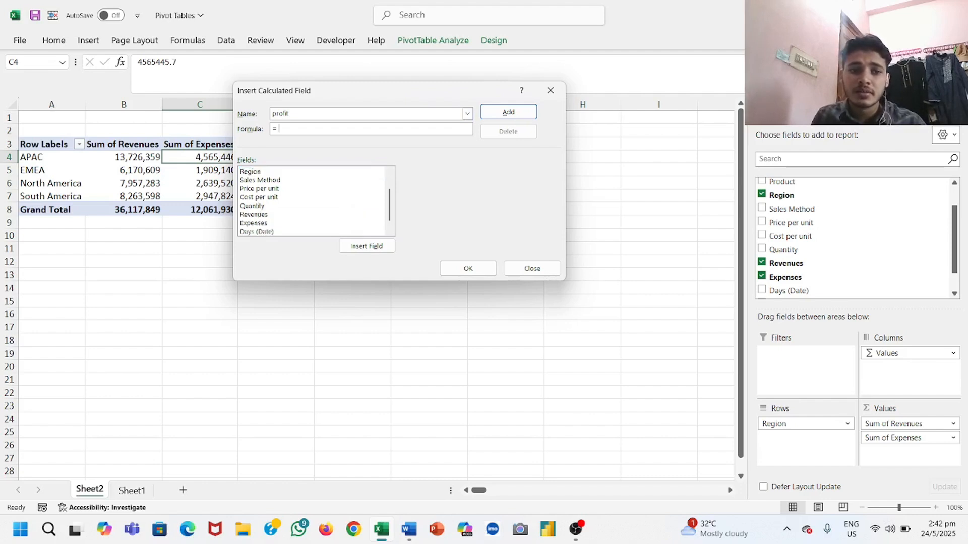
click(254, 214)
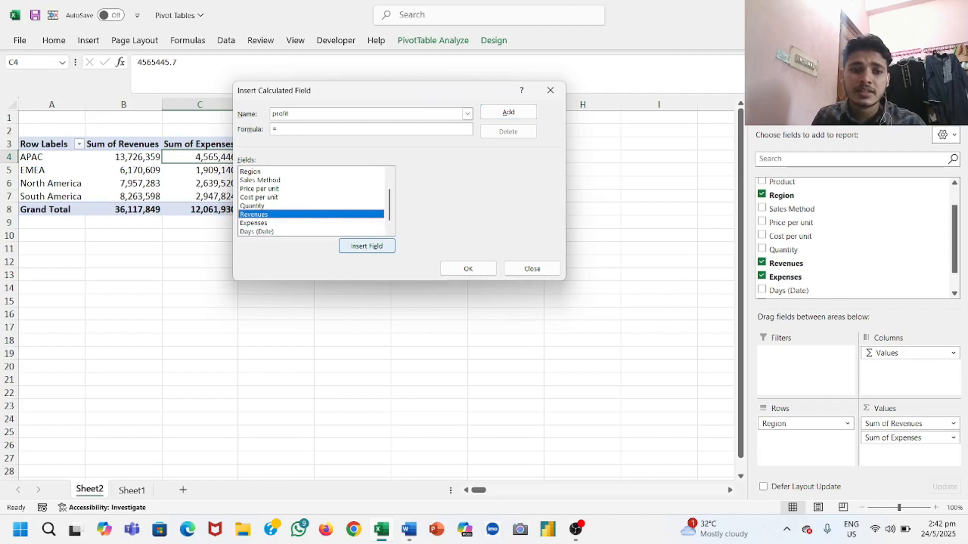
click(367, 246)
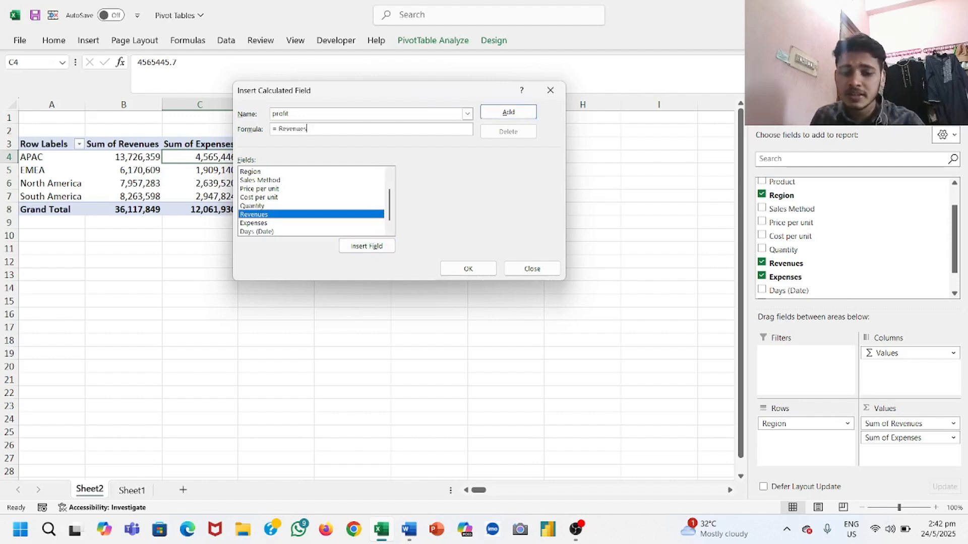
click(253, 223)
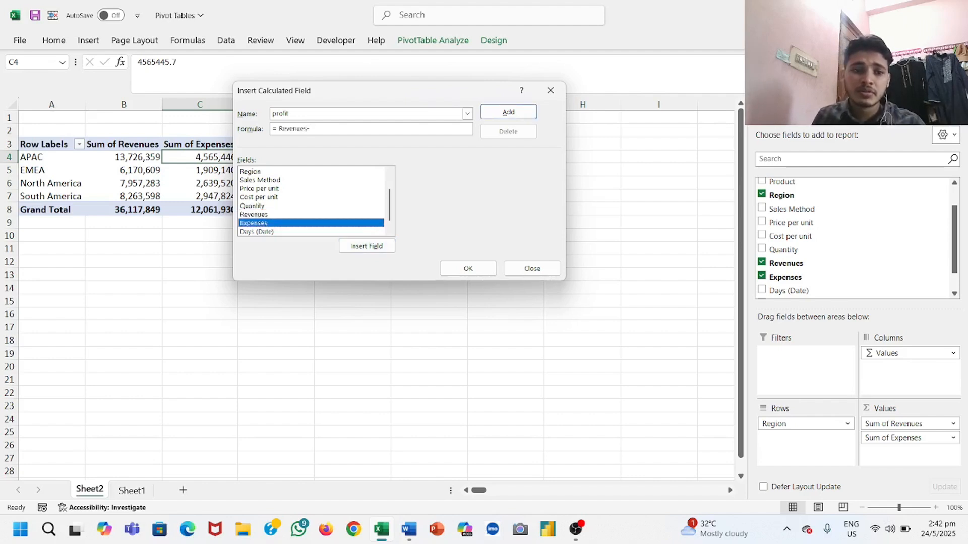
click(366, 246)
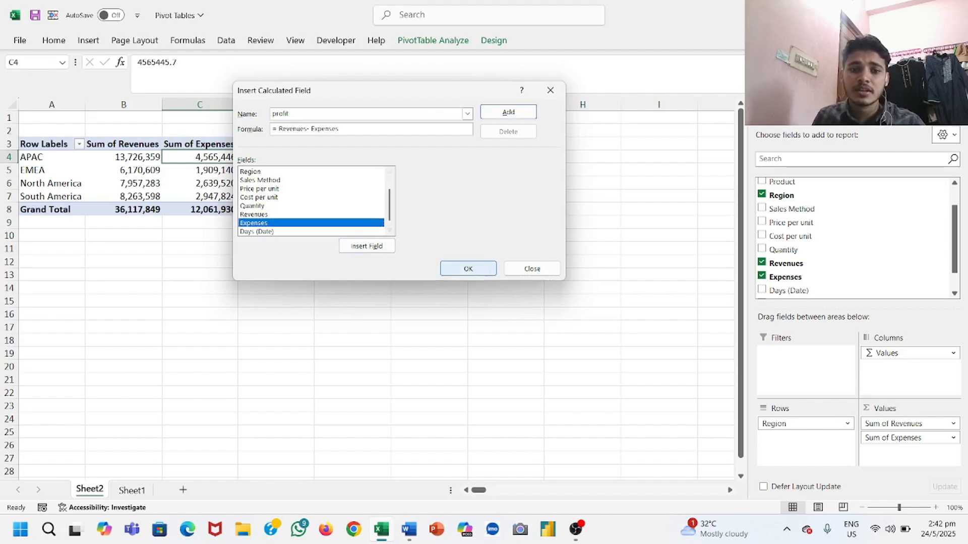
click(468, 269)
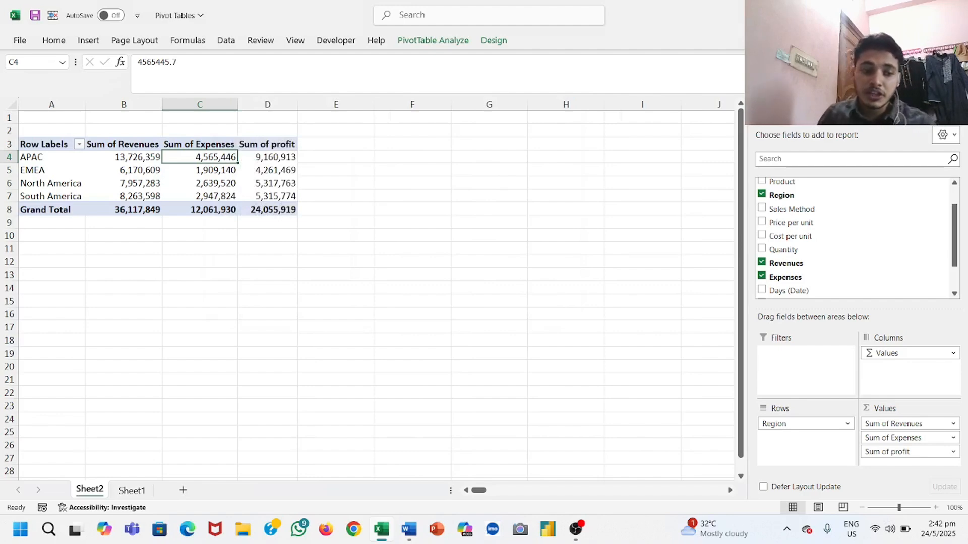
Step: Check the profits by region question on Sheet1, and insert a clustered column PivotChart from the Sheet2 PivotTable
click(131, 490)
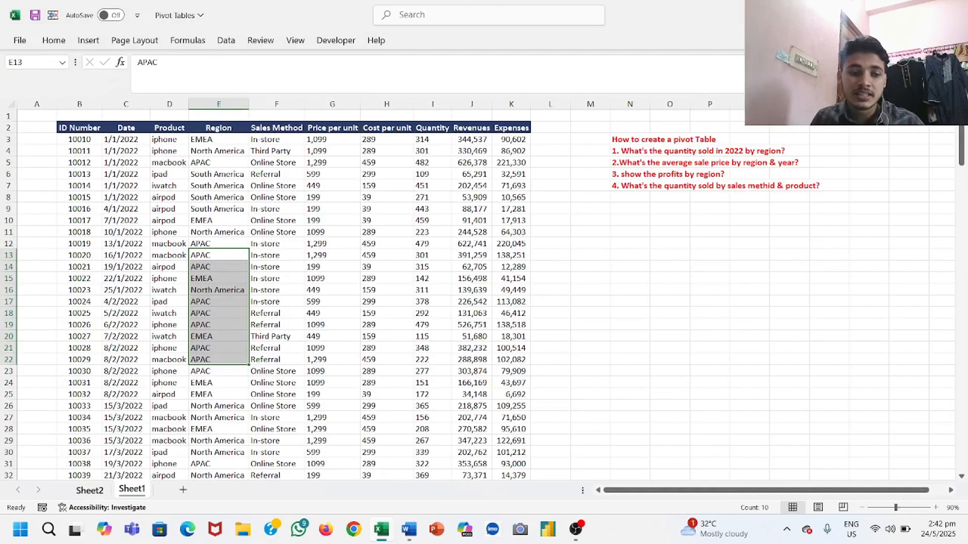
click(90, 490)
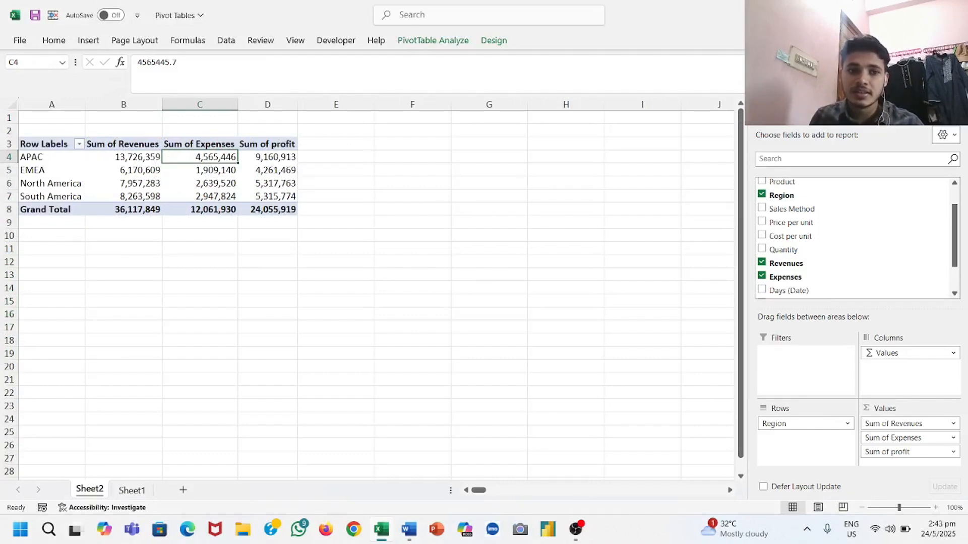
click(269, 156)
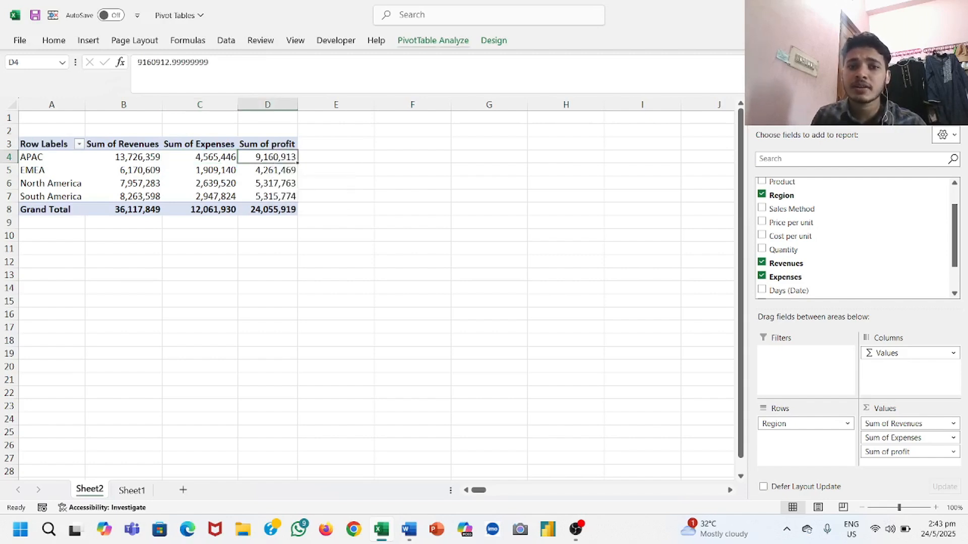
click(433, 40)
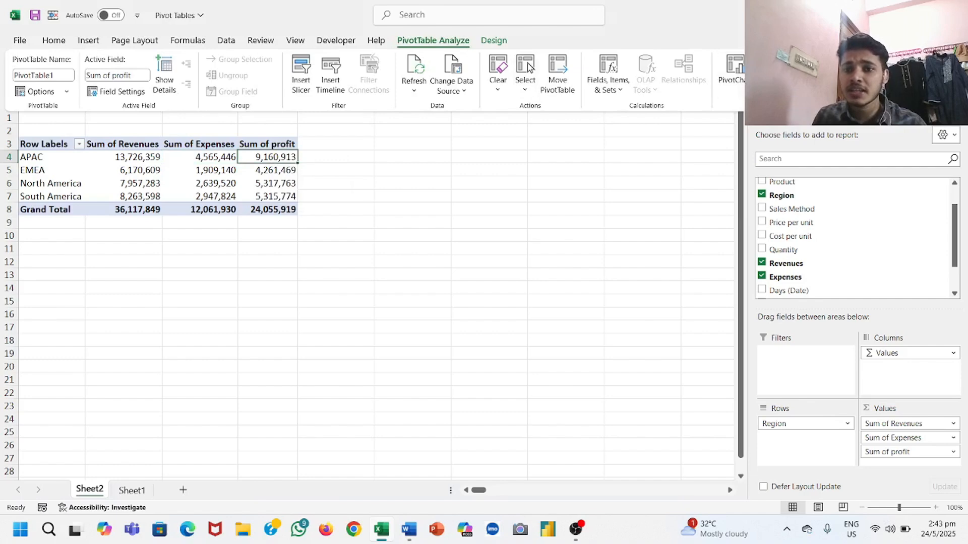
click(734, 71)
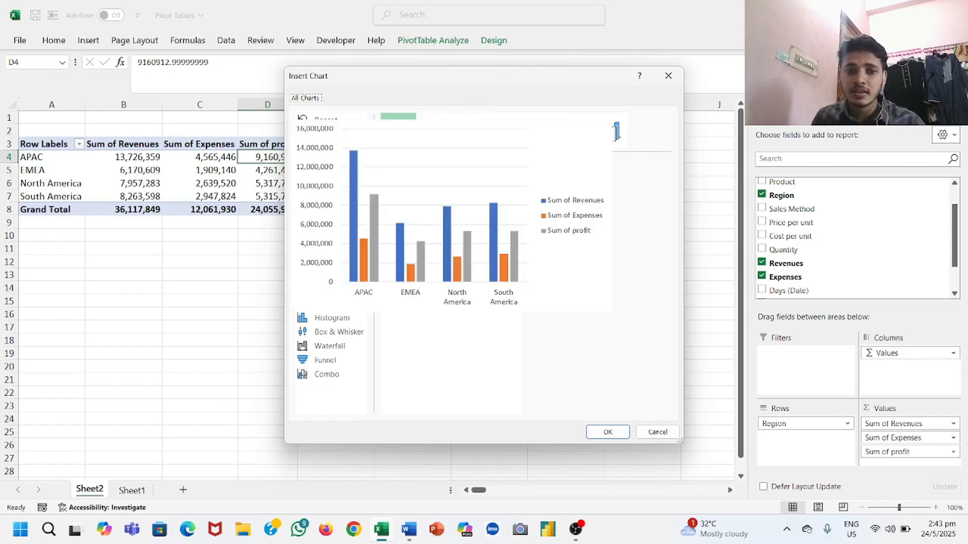
click(608, 432)
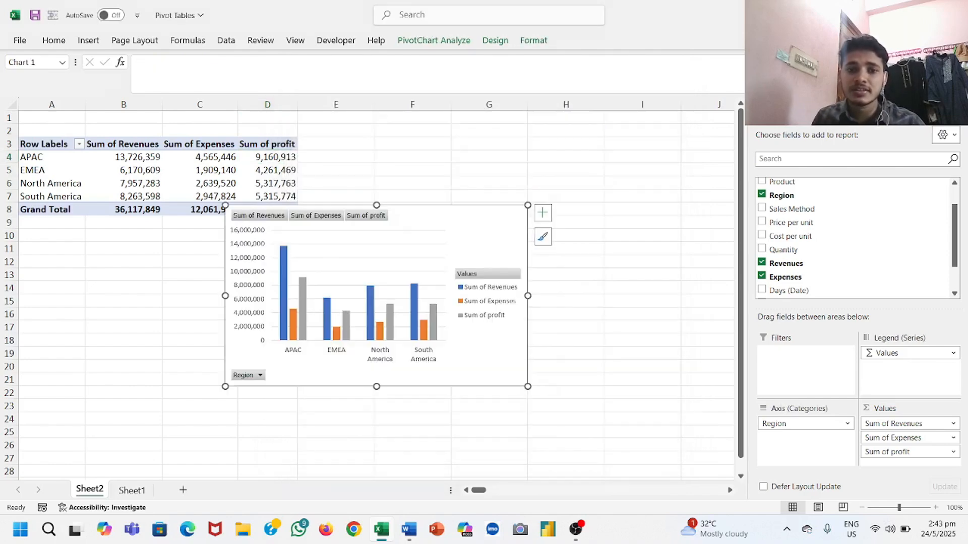
Step: Move the PivotChart to the empty cells beside the PivotTable, level with its header row, and hide all its field buttons
drag(484, 353, 601, 285)
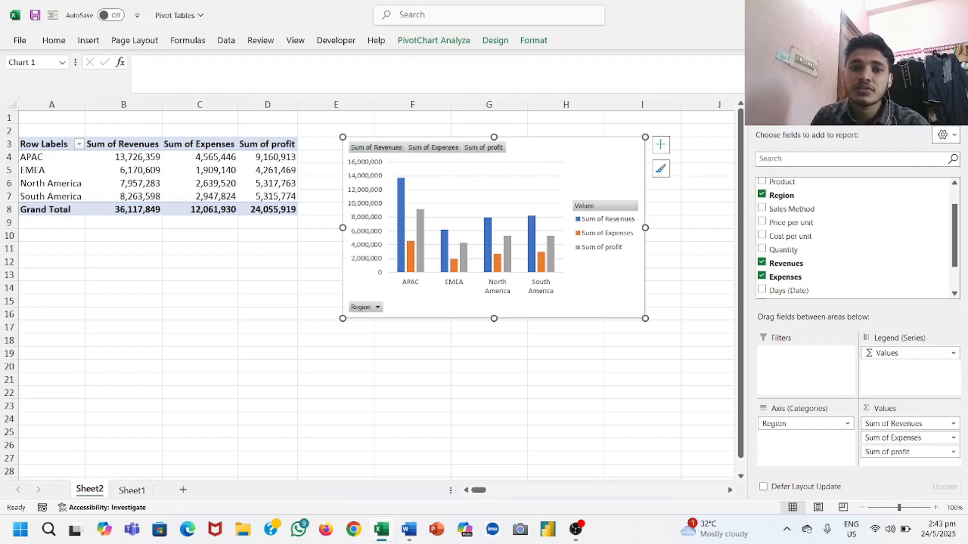
click(433, 40)
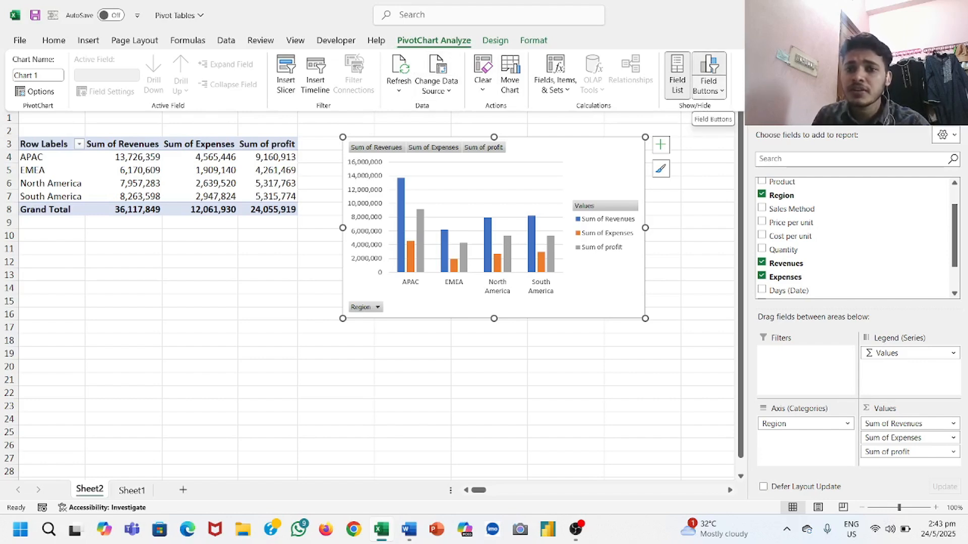
click(709, 68)
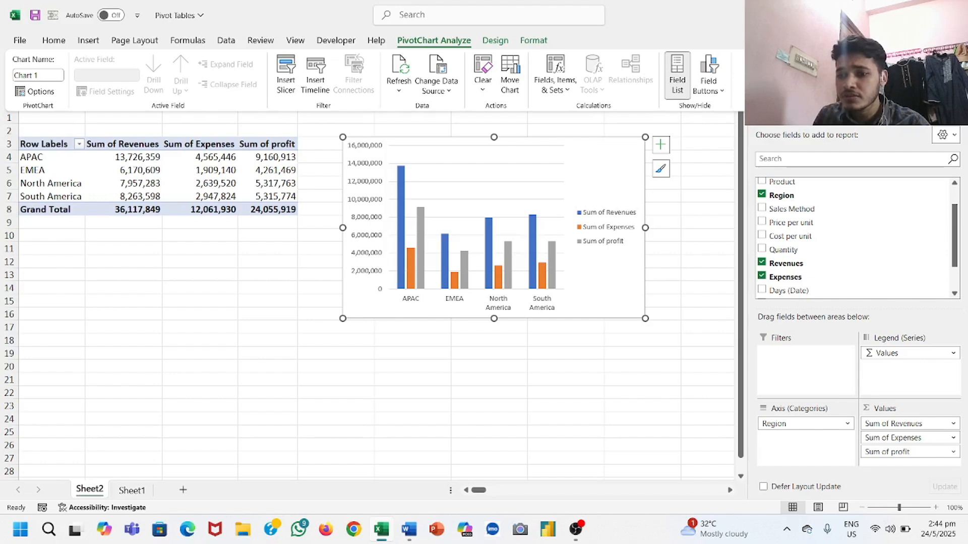
Step: Rename the Sum of Revenues value field as Revenues, keeping a leading space in the custom name
click(903, 423)
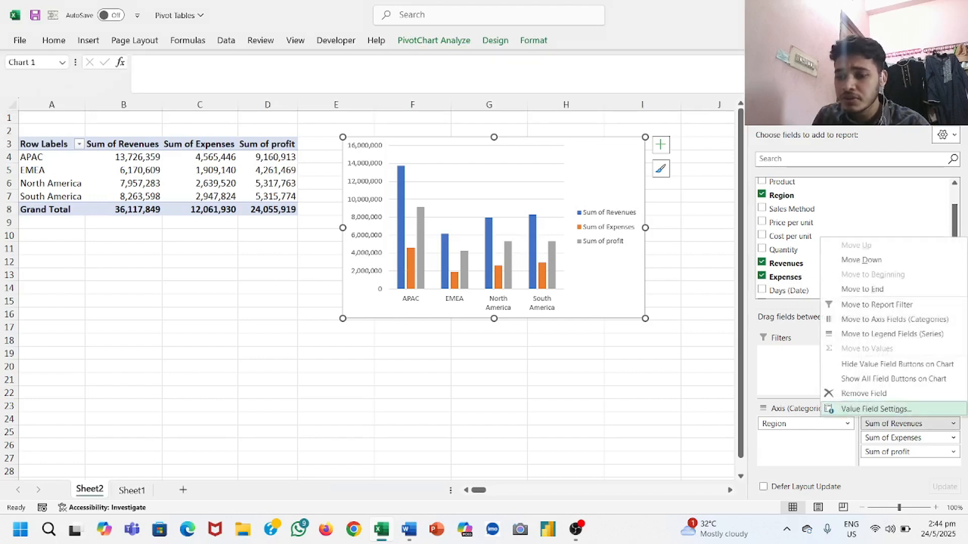
click(876, 409)
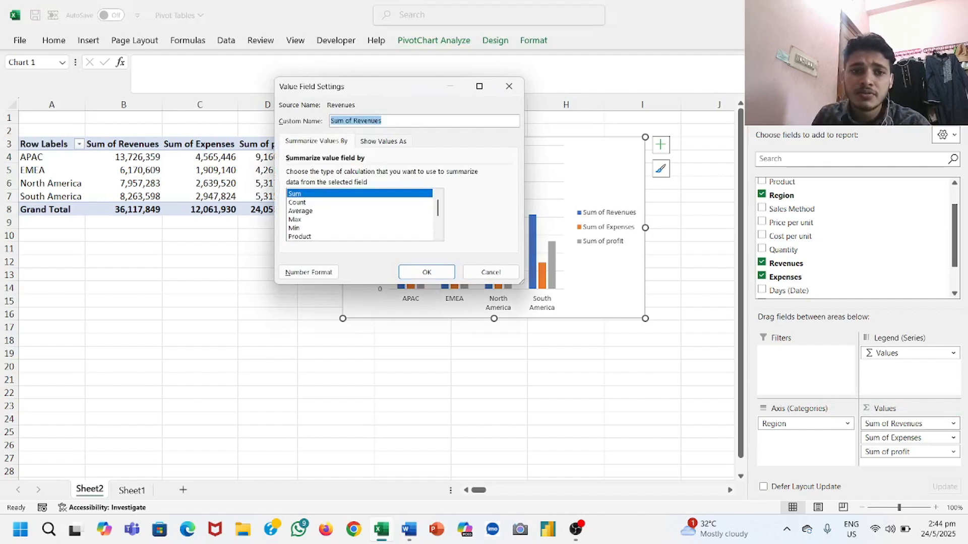
click(352, 121)
key(BackSpace)
key(BackSpace)
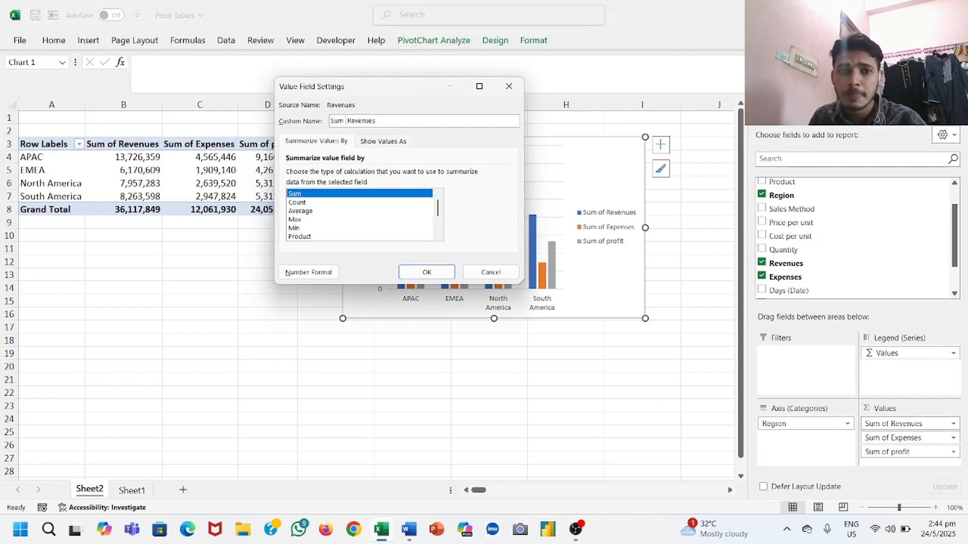
key(BackSpace)
key(BackSpace)
key(BackSpace)
key(BackSpace)
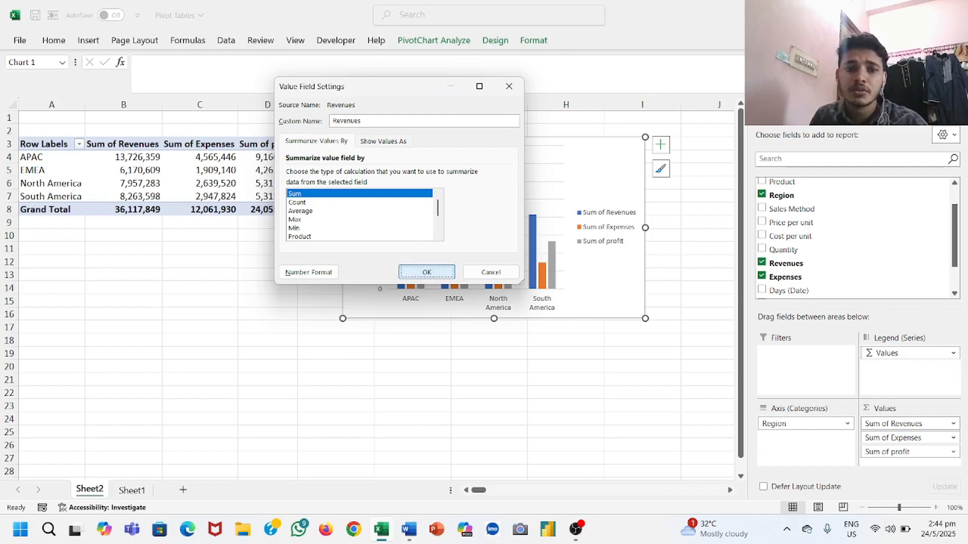
click(426, 272)
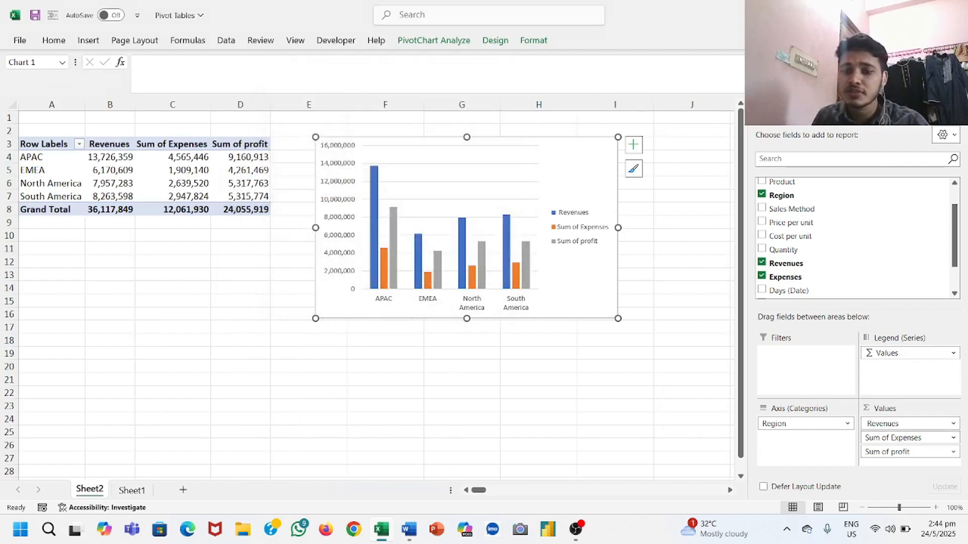
Step: Rename the Sum of Expenses value field as Expenses, keeping a leading space in the custom name
click(952, 438)
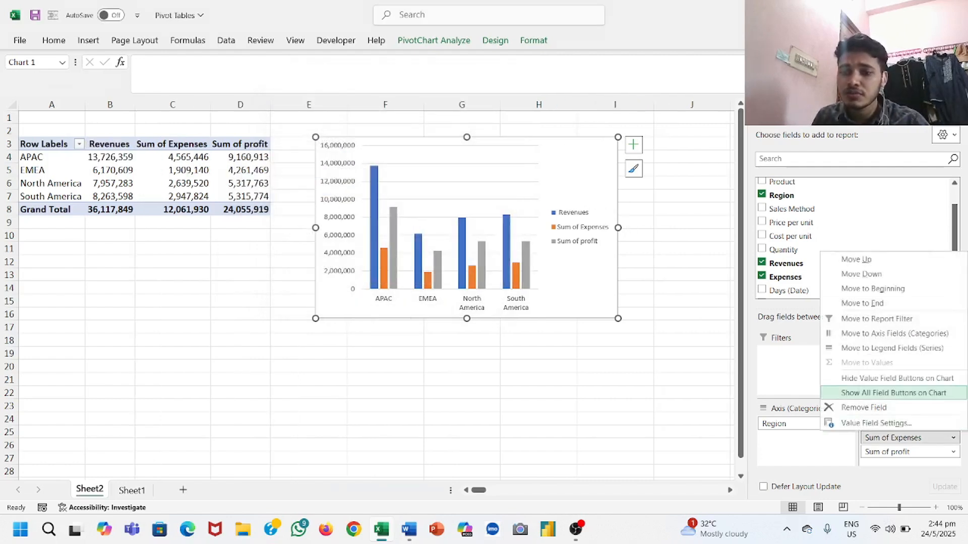
click(876, 423)
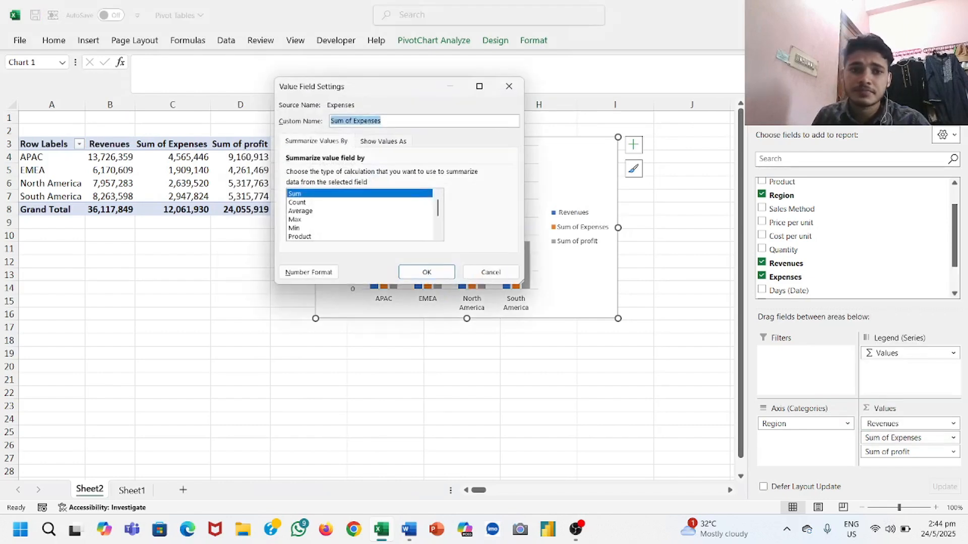
click(347, 121)
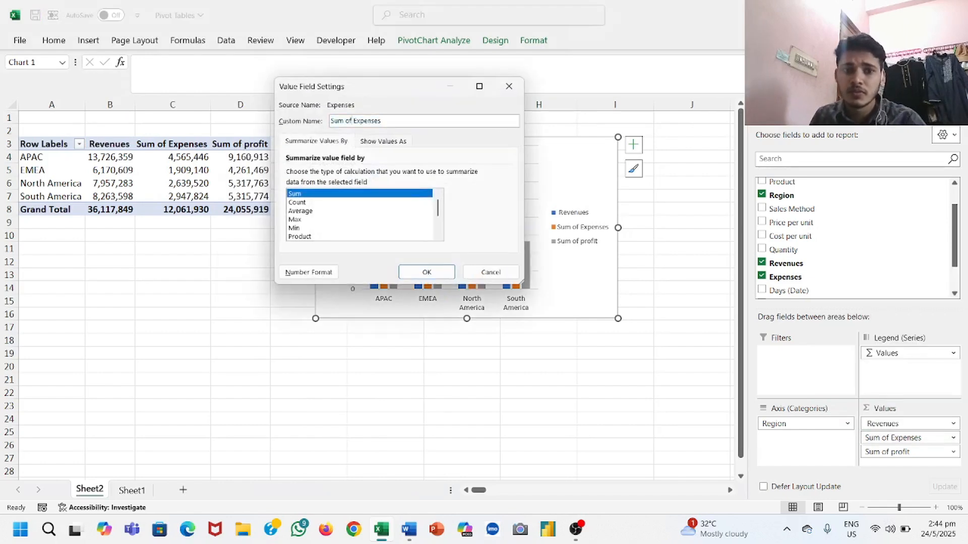
key(BackSpace)
key(BackSpace)
key(BackSpace)
key(BackSpace)
key(BackSpace)
key(BackSpace)
key(BackSpace)
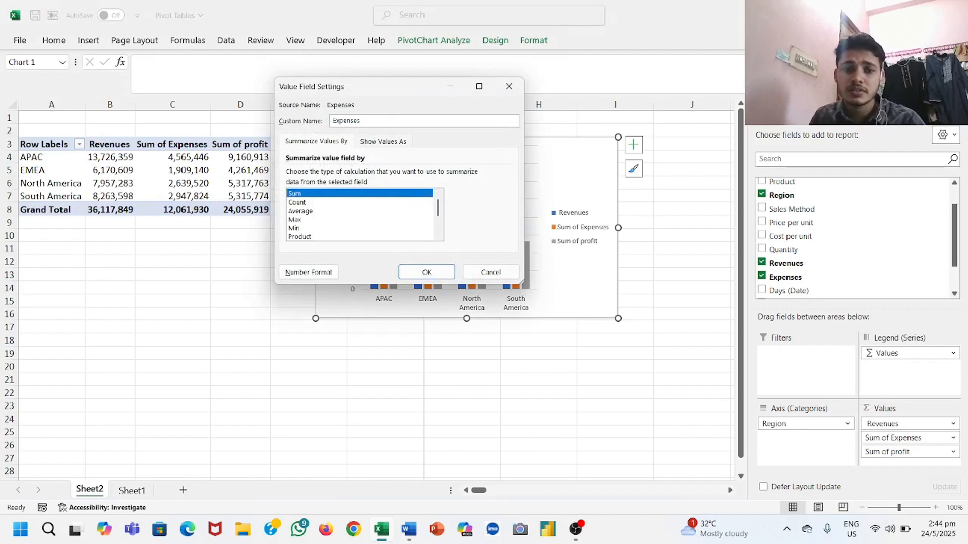
key(Return)
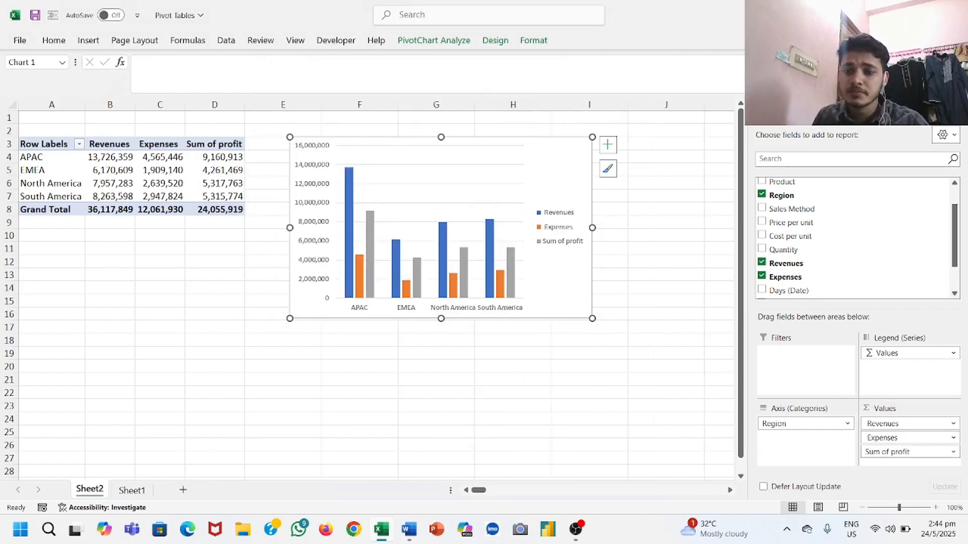
Step: Rename the Sum of profit value field as profit, keeping a leading space in the custom name
click(908, 452)
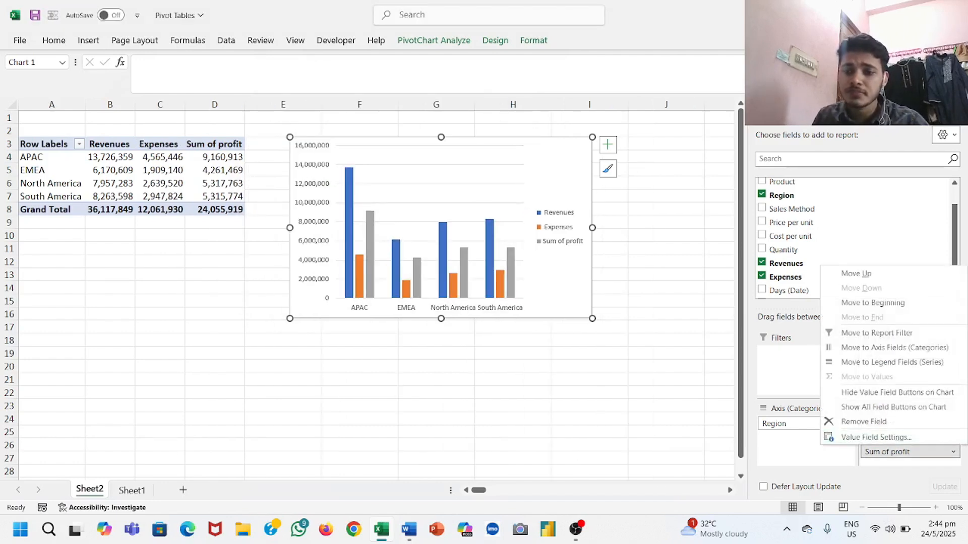
click(876, 437)
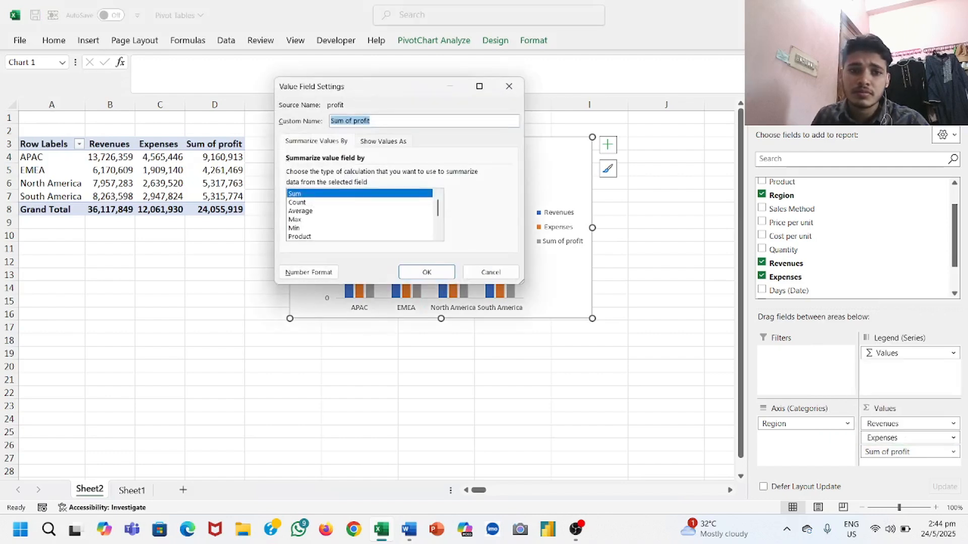
click(348, 120)
key(BackSpace)
key(BackSpace)
key(BackSpace)
key(BackSpace)
key(BackSpace)
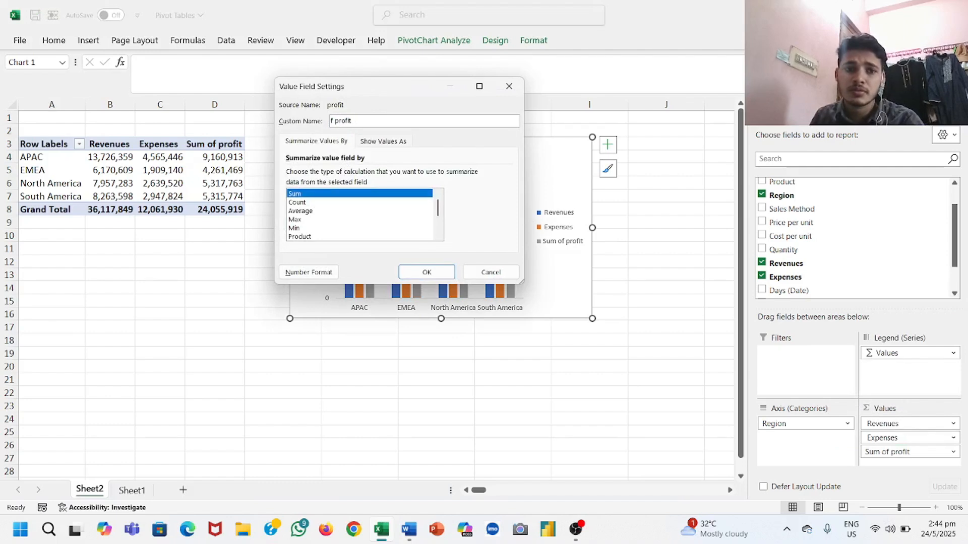
key(BackSpace)
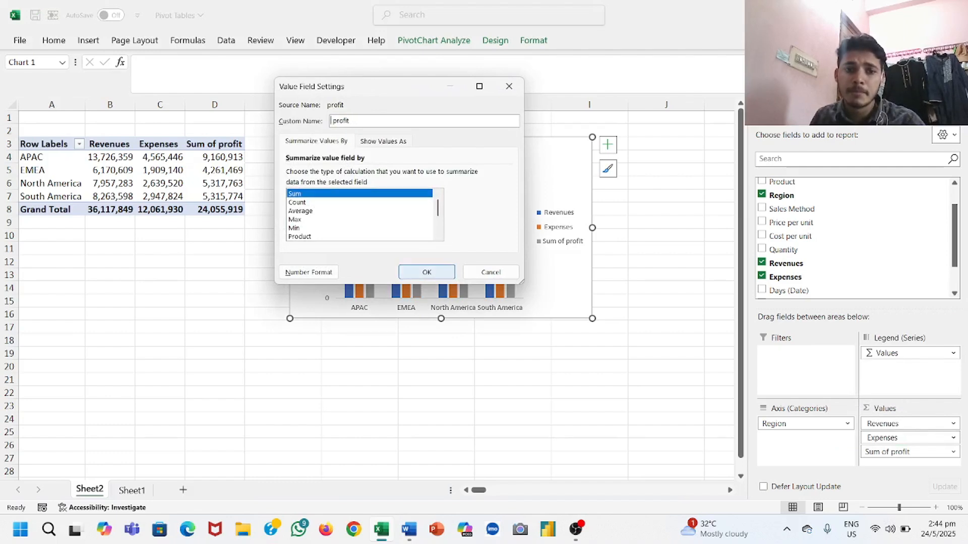
click(427, 273)
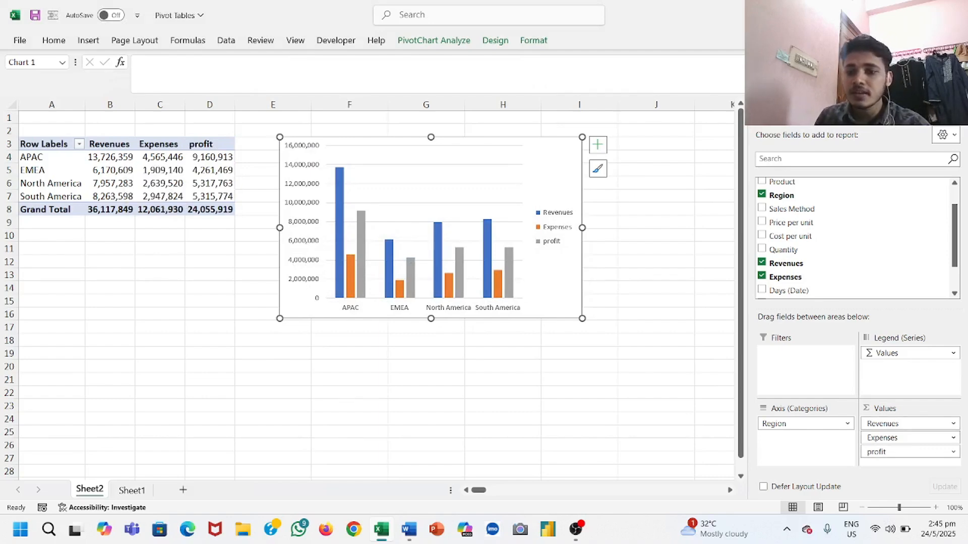
Step: Check the remaining question on Sheet1, and remove all value fields and Region from the Sheet2 PivotTable layout
click(131, 490)
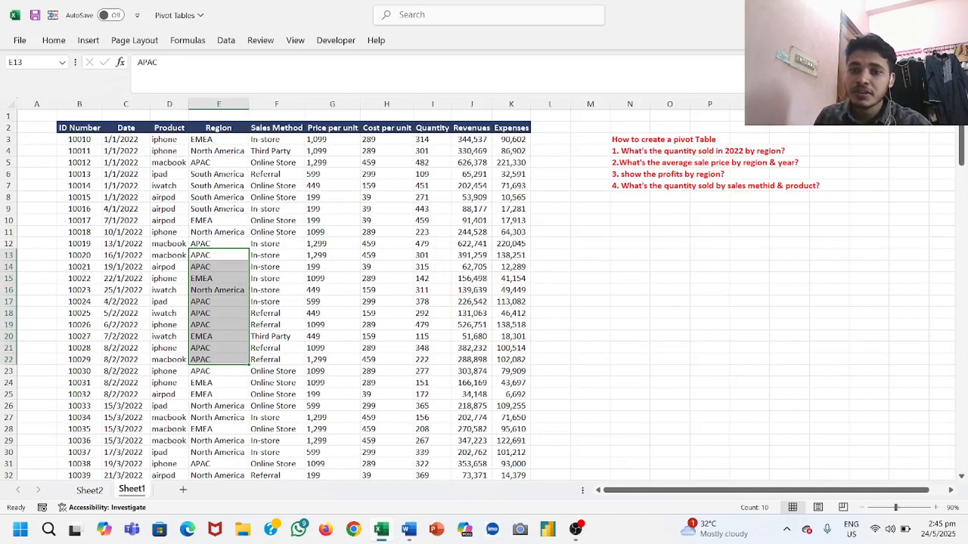
click(89, 490)
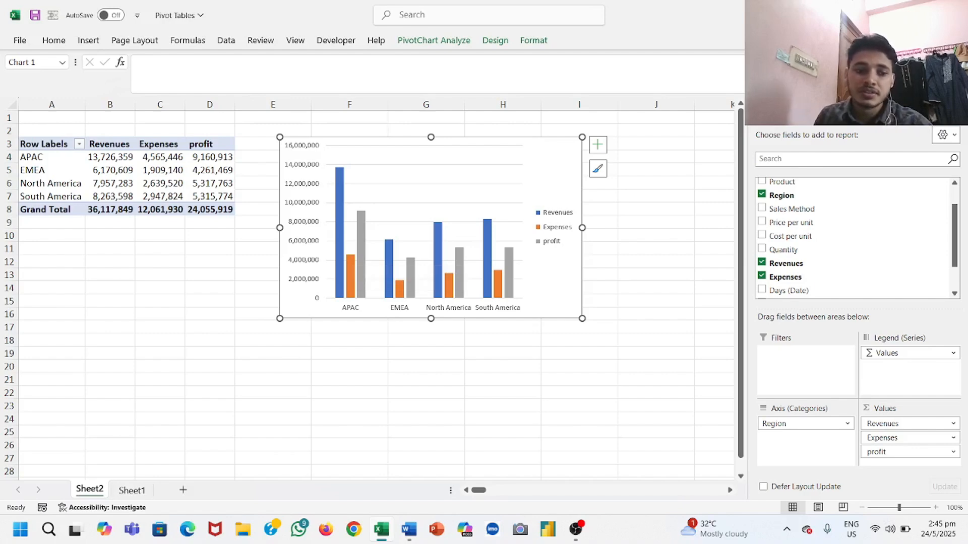
click(132, 490)
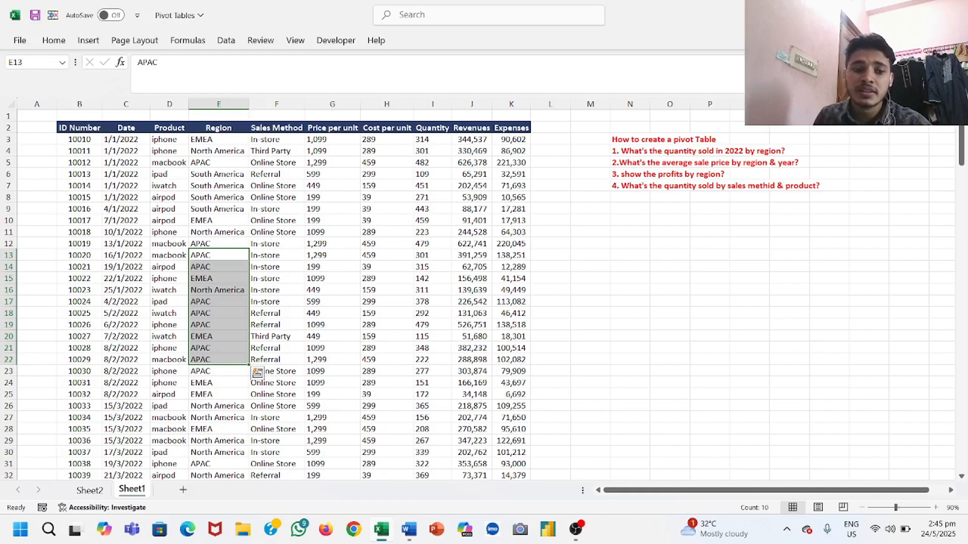
click(90, 491)
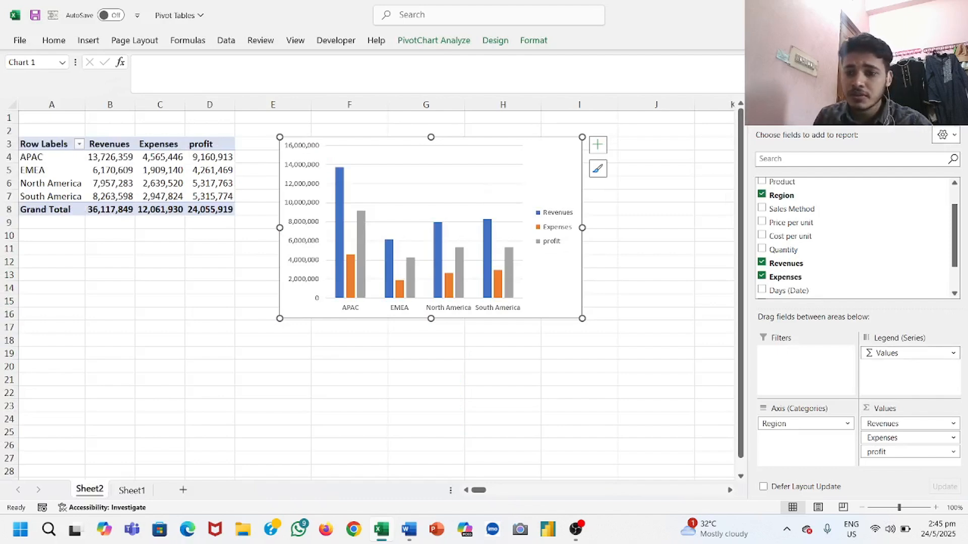
drag(908, 354, 656, 353)
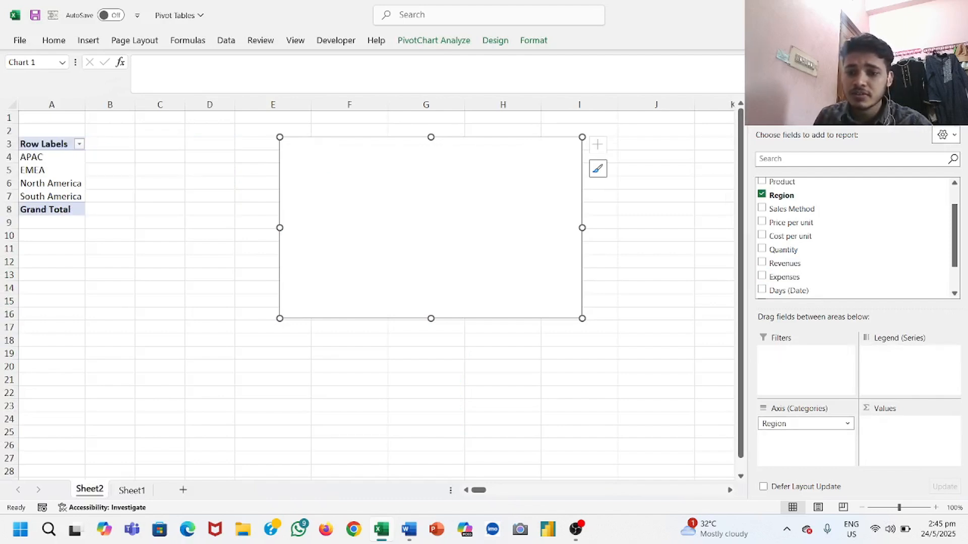
drag(801, 424, 655, 404)
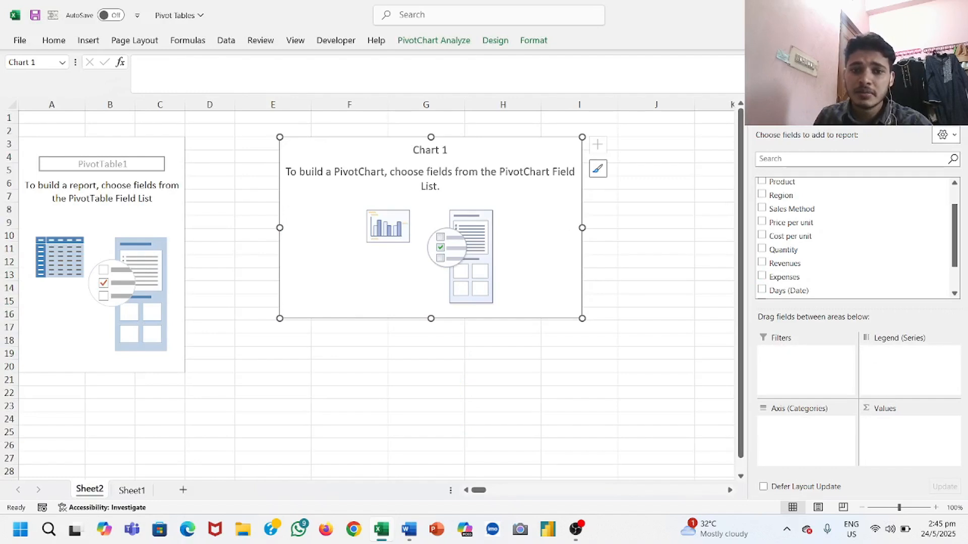
Step: Delete the emptied PivotChart from Sheet2
click(507, 177)
click(534, 242)
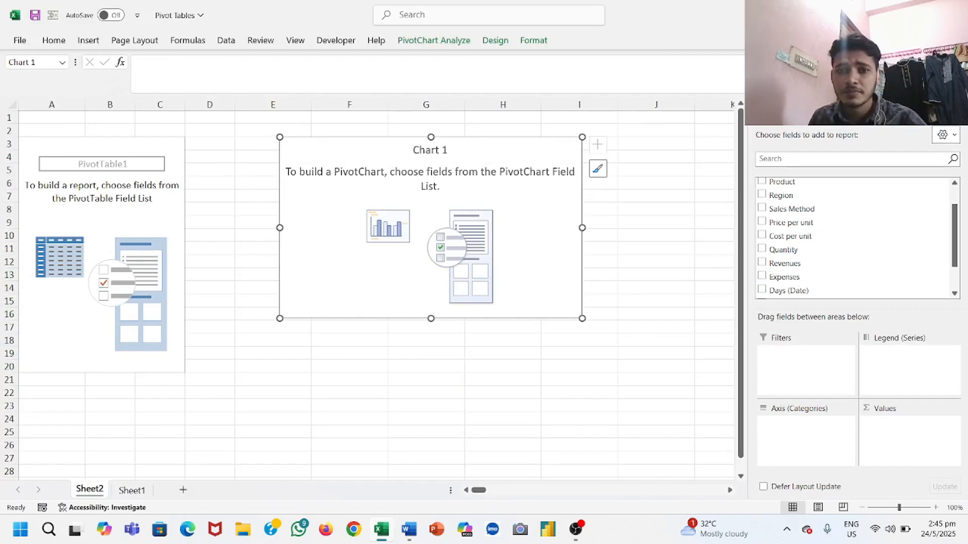
key(Delete)
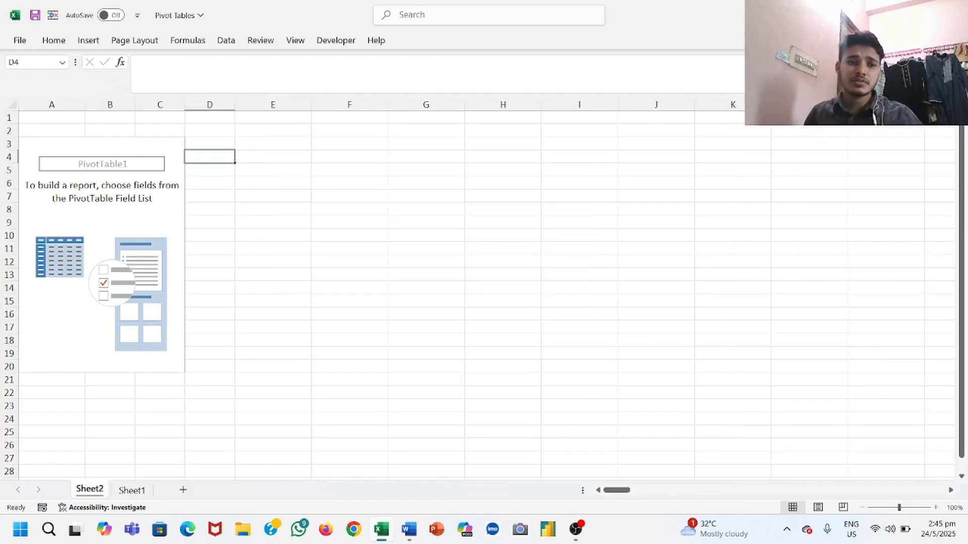
Step: Lay out the empty PivotTable with Product and then Sales Method as rows and Quantity as the summed value
click(159, 209)
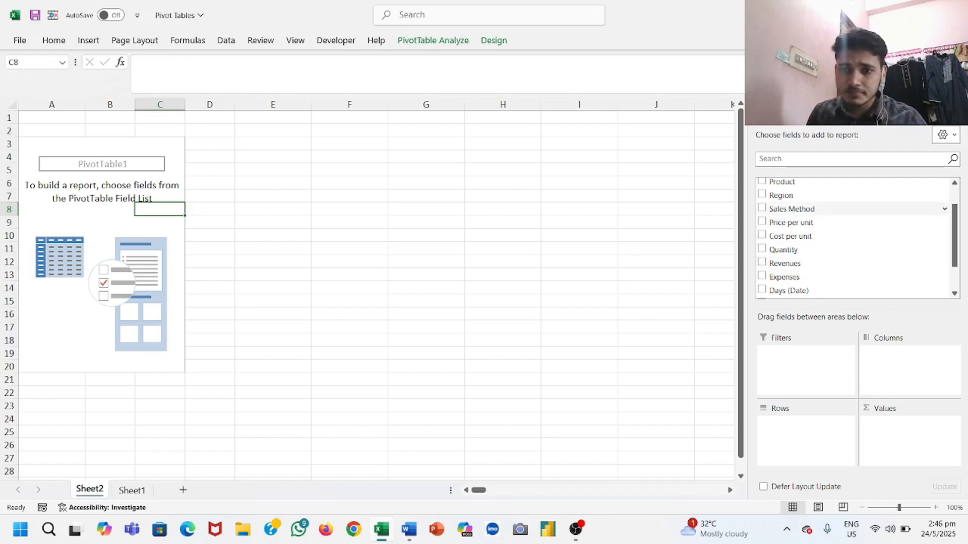
scroll(806, 185, up, 1)
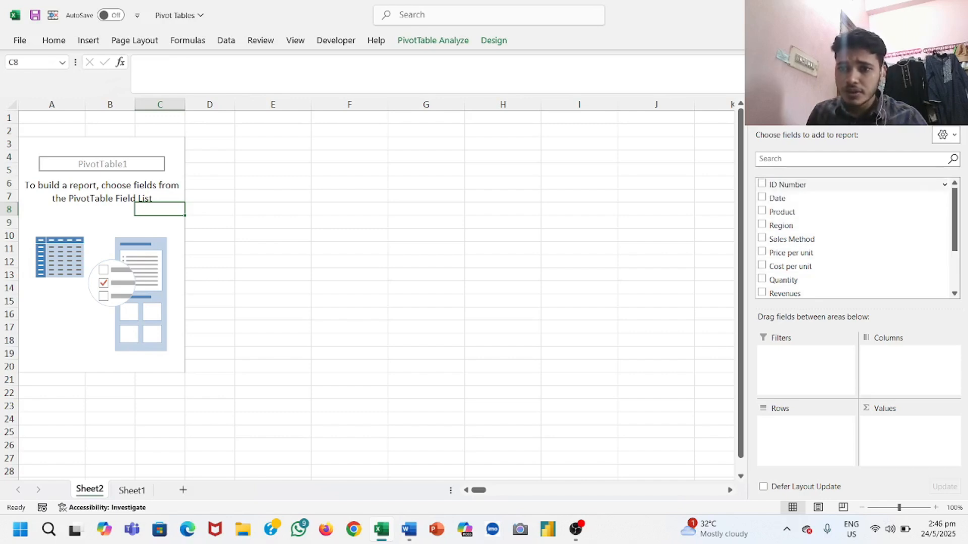
drag(806, 212, 806, 436)
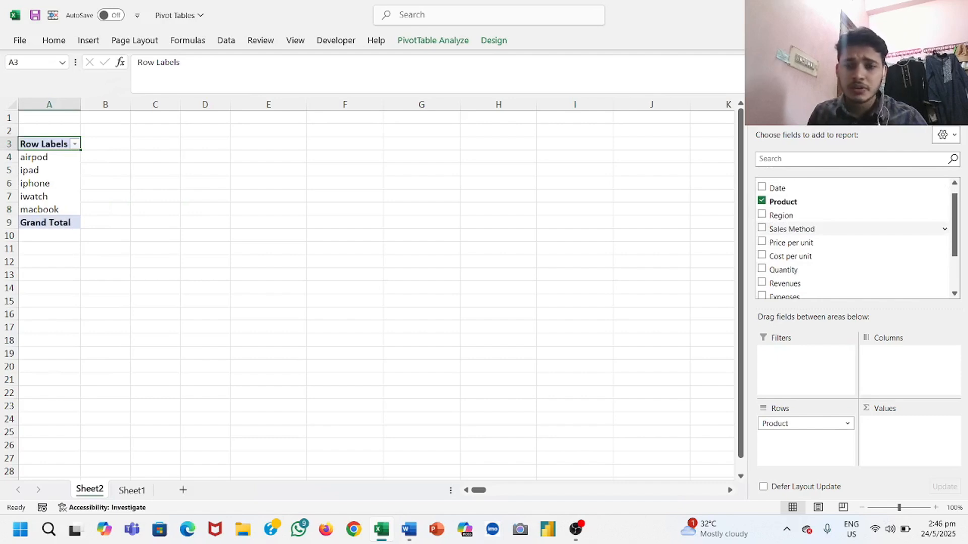
scroll(807, 229, down, 1)
drag(806, 218, 806, 434)
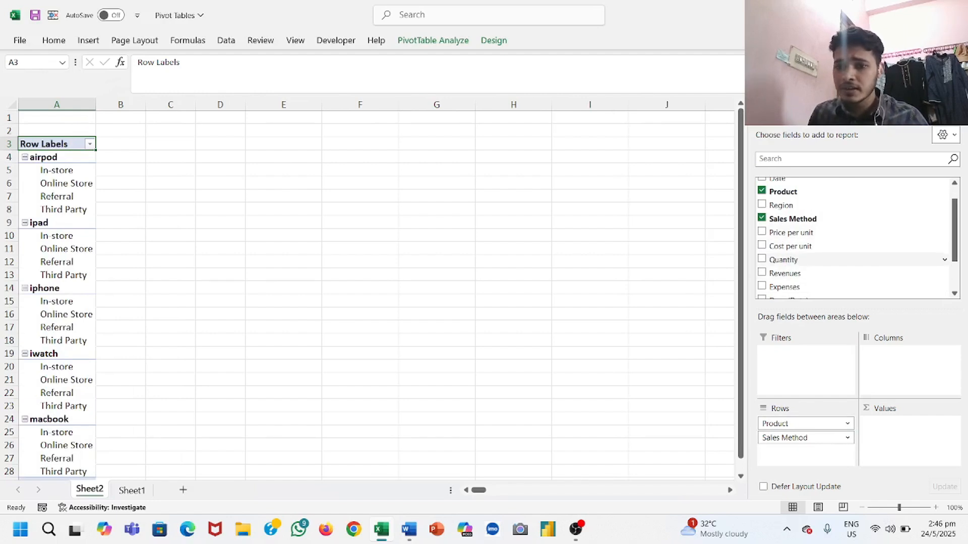
click(762, 260)
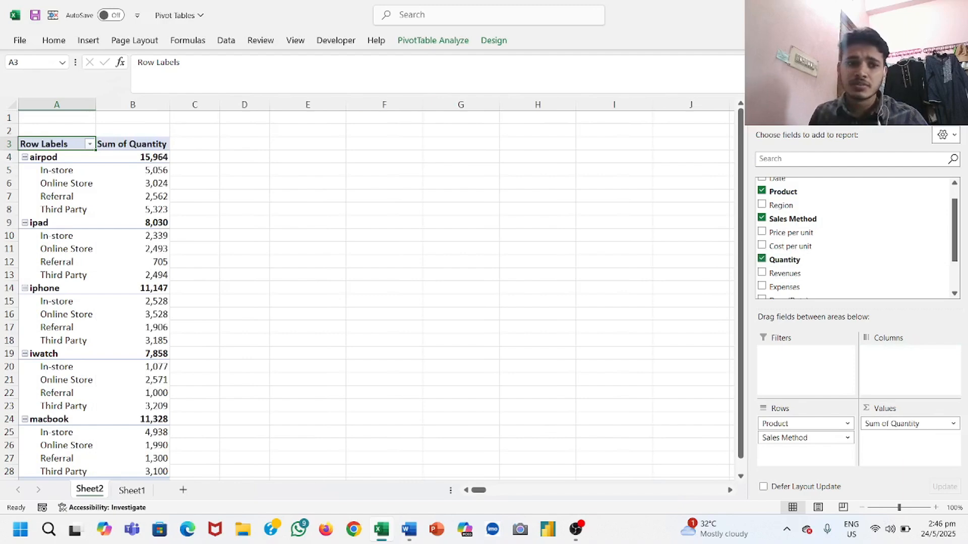
Step: Reorder the PivotTable's row fields so that Product is nested under Sales Method
scroll(202, 292, down, 1)
scroll(202, 293, up, 1)
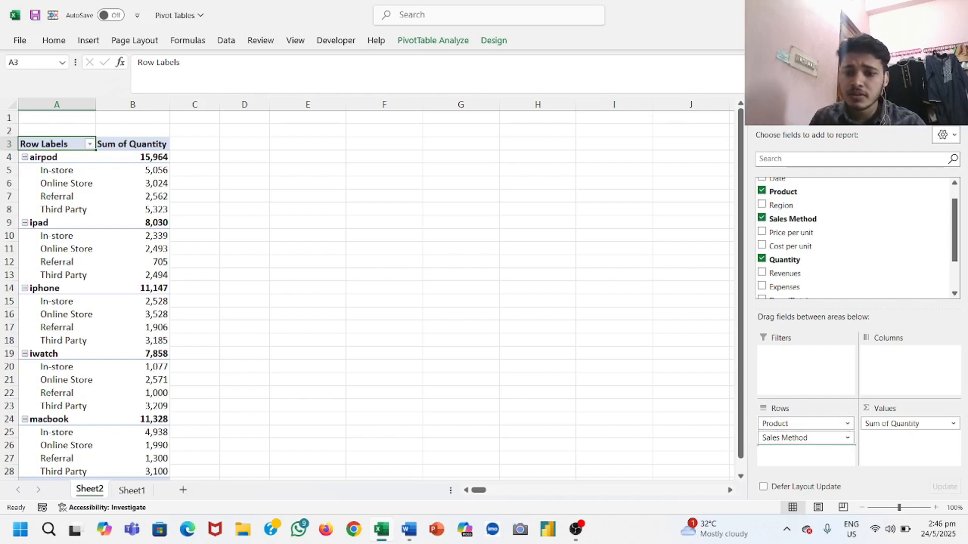
drag(801, 424, 802, 445)
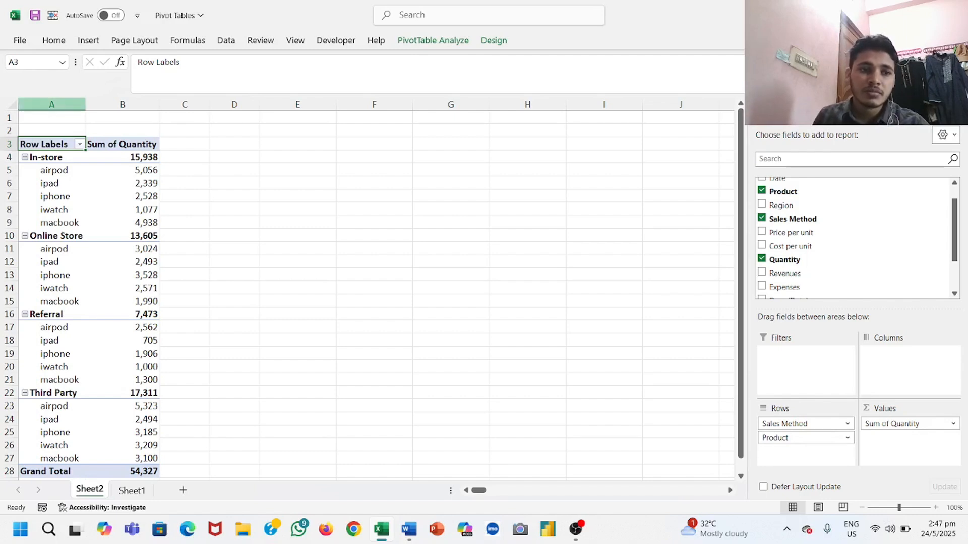
Step: Insert a blank column before the PivotTable on Sheet2
click(52, 104)
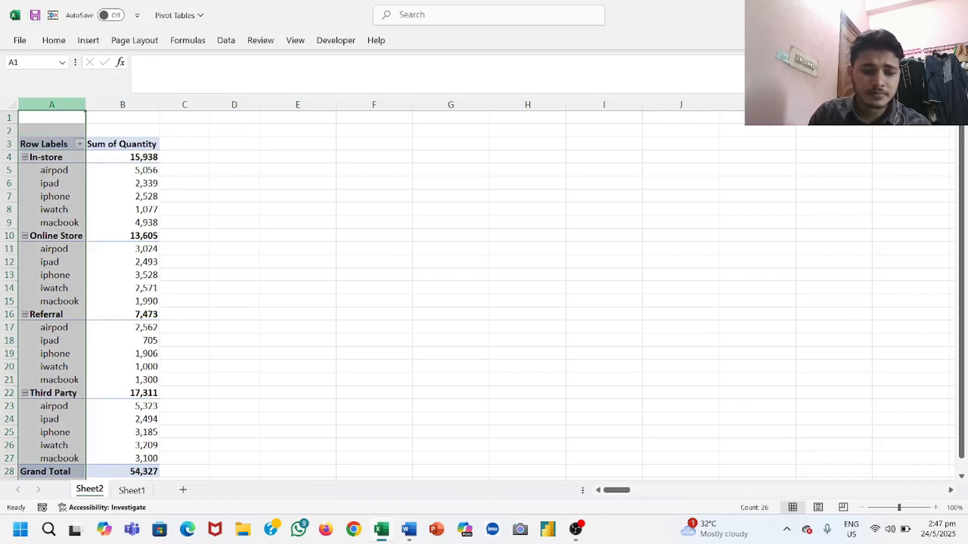
key(ctrl+plus)
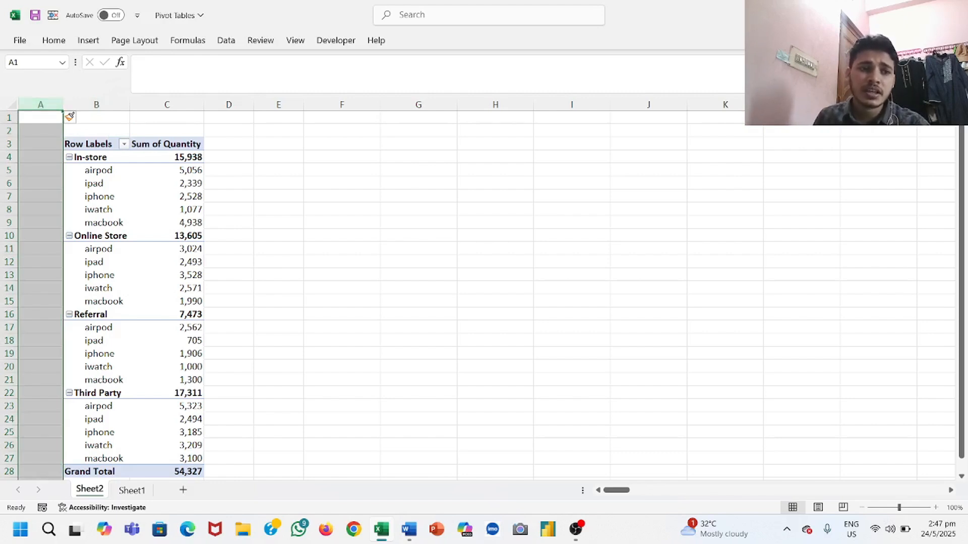
click(278, 183)
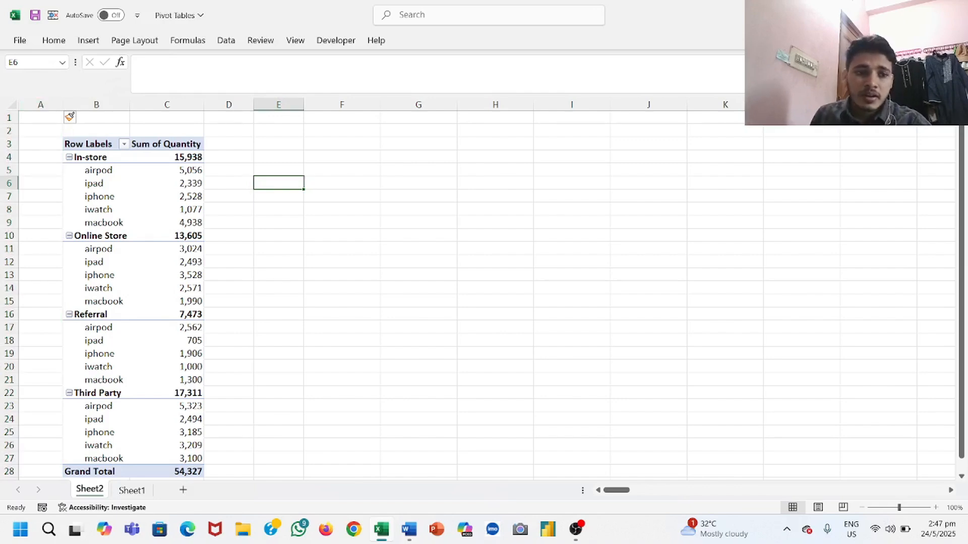
Step: Compare the PivotTable with the fourth question on Sheet1, and add the Date field to the PivotTable's columns
click(132, 490)
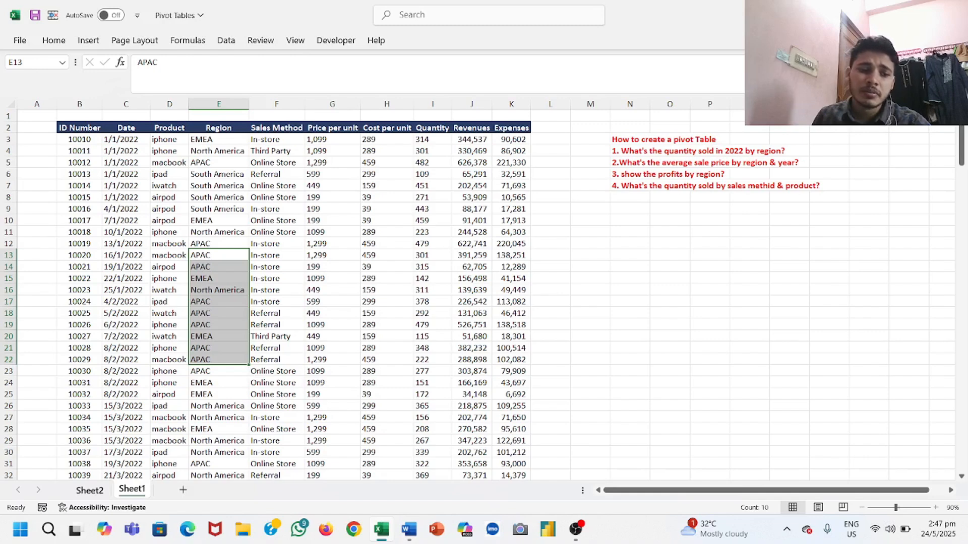
click(89, 490)
click(131, 490)
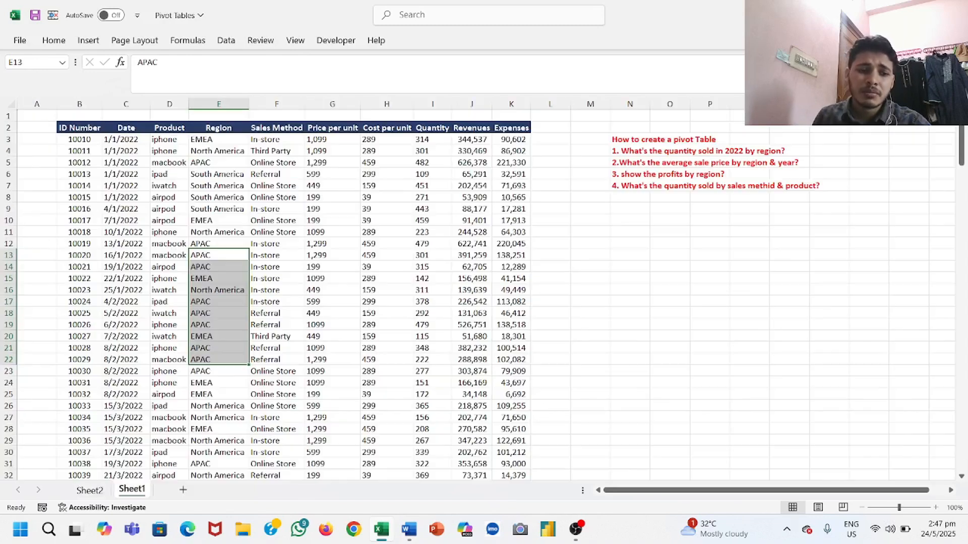
click(90, 490)
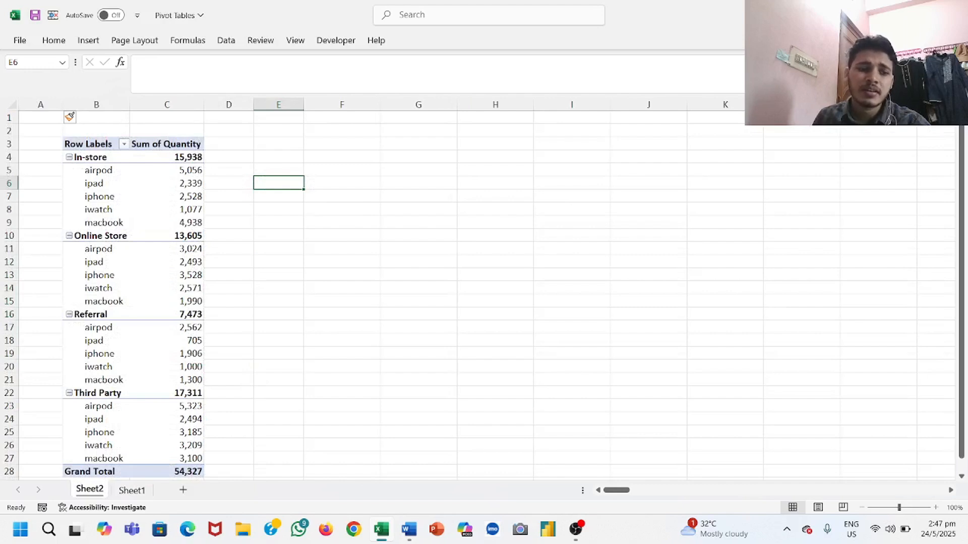
click(166, 262)
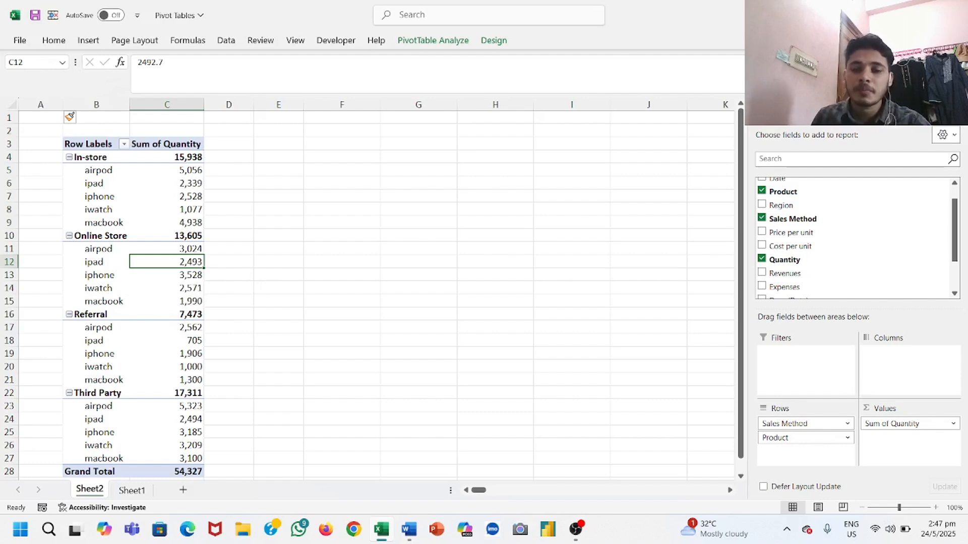
scroll(857, 198, up, 2)
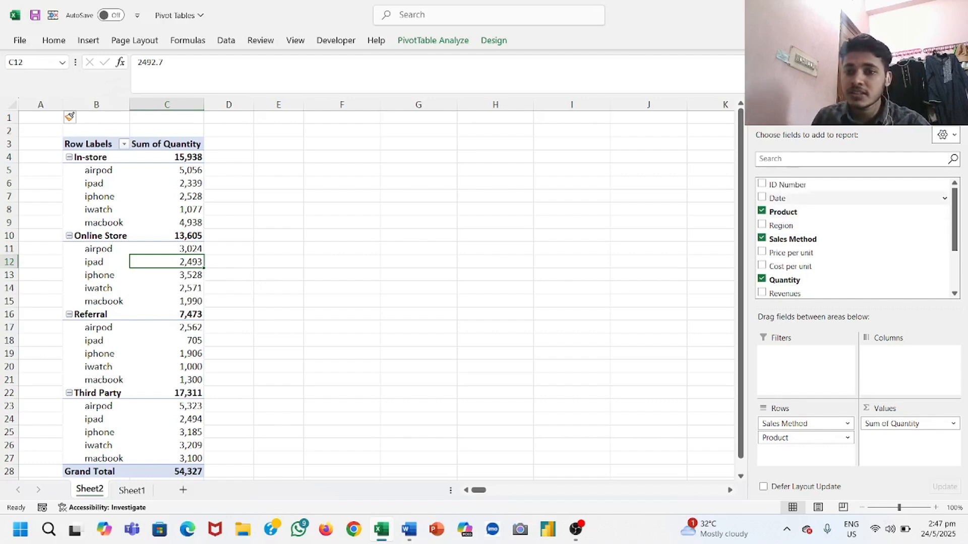
click(806, 198)
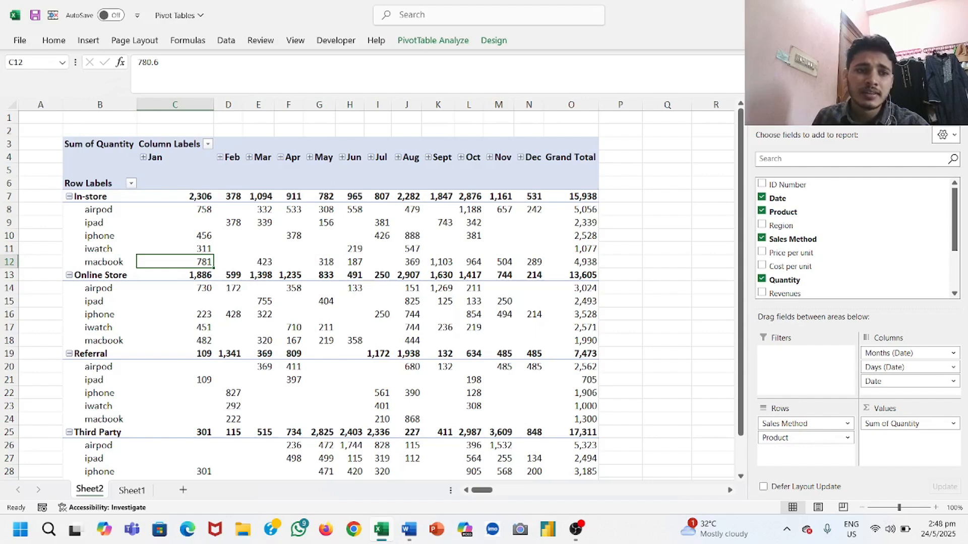
drag(175, 104, 579, 104)
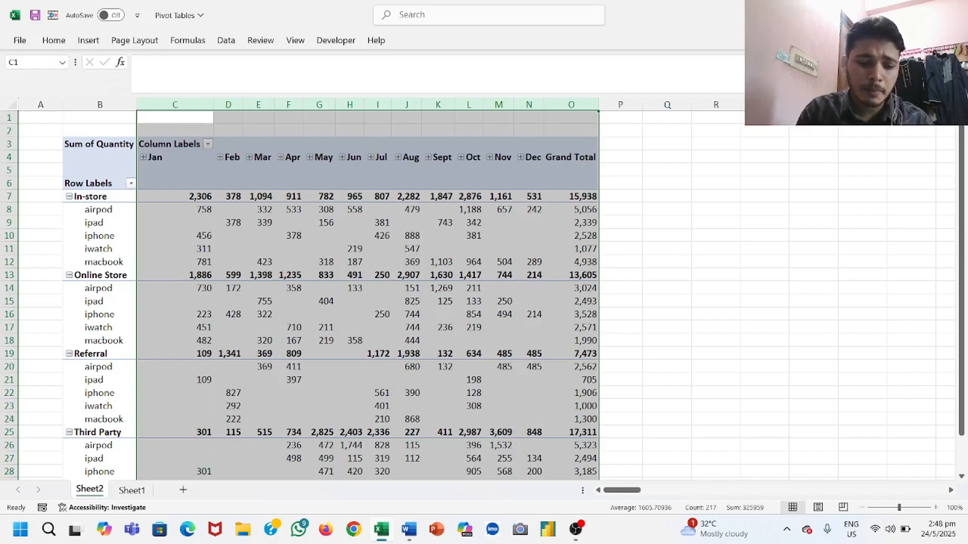
key(alt+o)
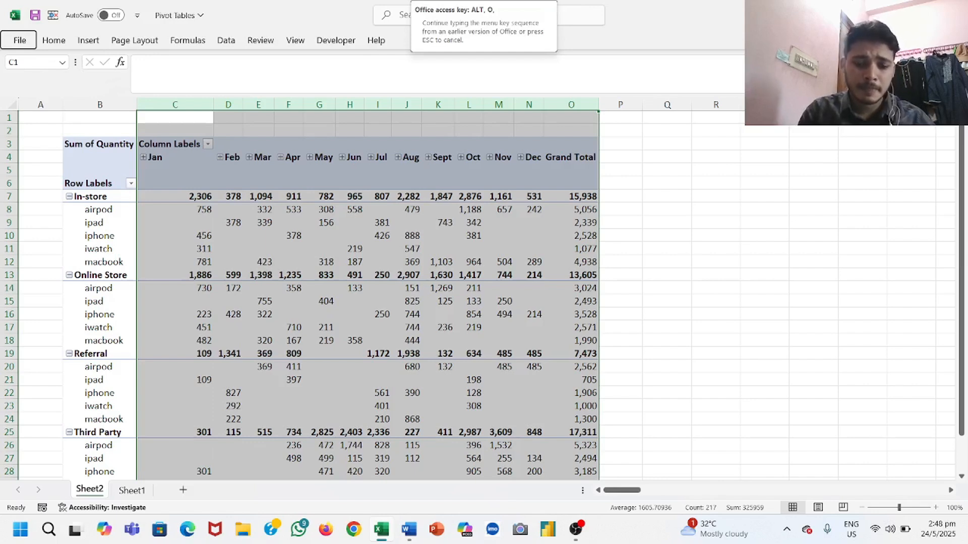
key(Escape)
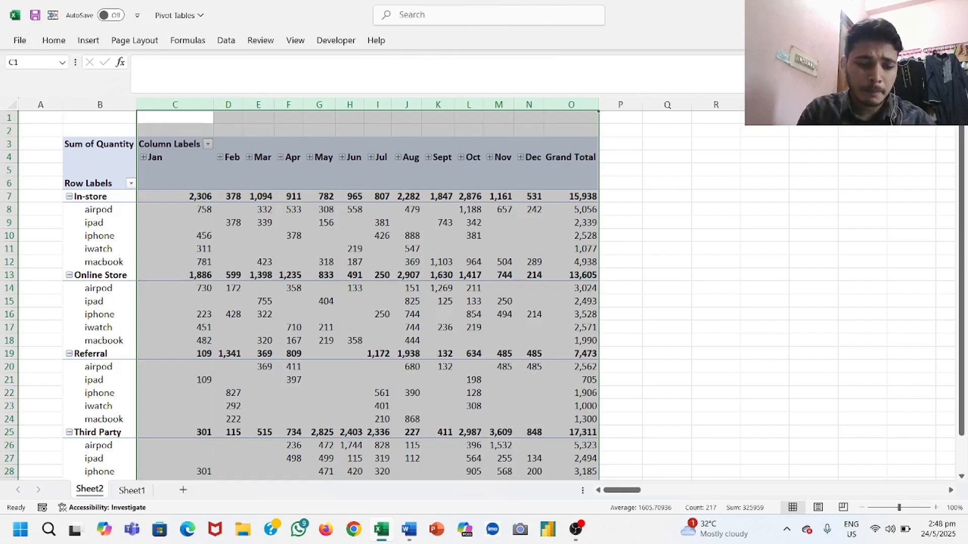
text(owh)
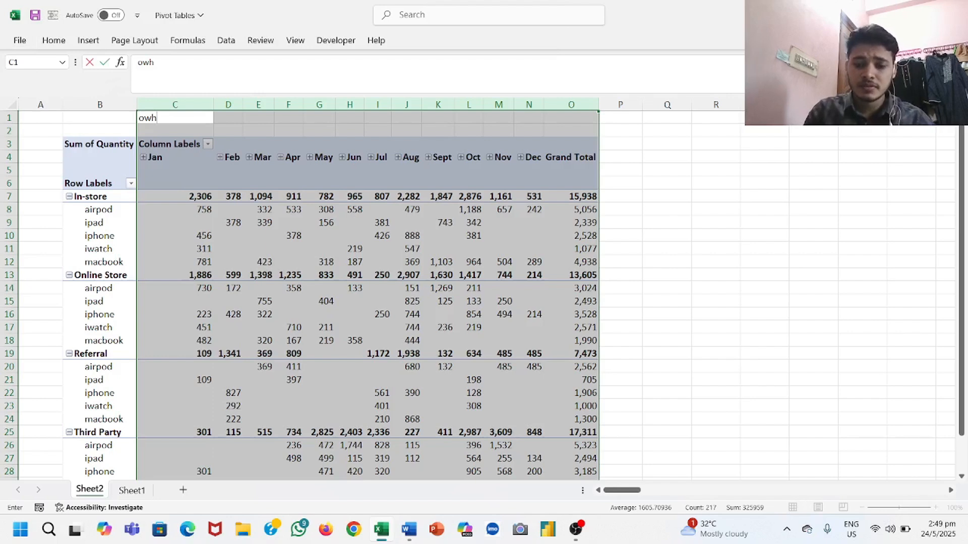
key(BackSpace)
key(BackSpace)
key(BackSpace)
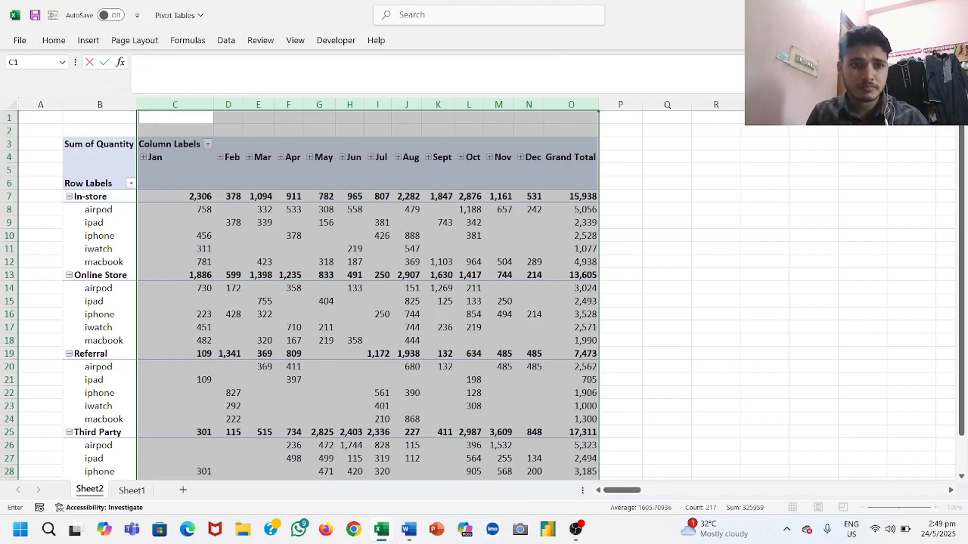
click(620, 170)
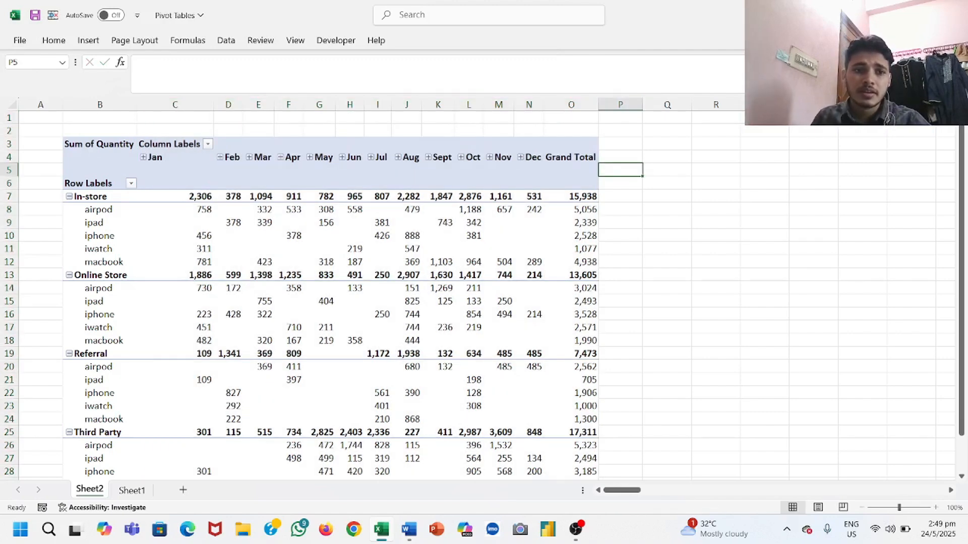
Step: Review the PivotTable's monthly quantities by sales method and product against the questions and source data on Sheet1
drag(175, 118, 289, 118)
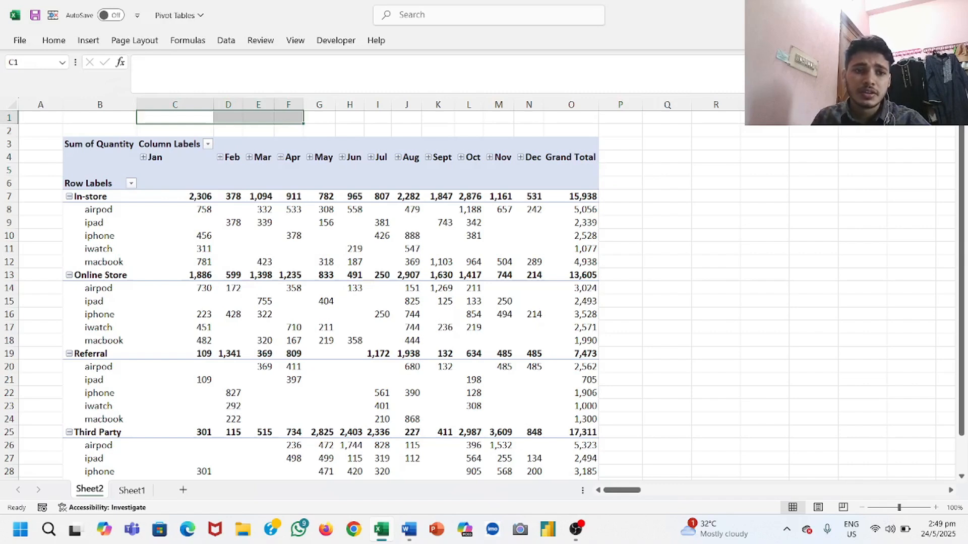
click(175, 131)
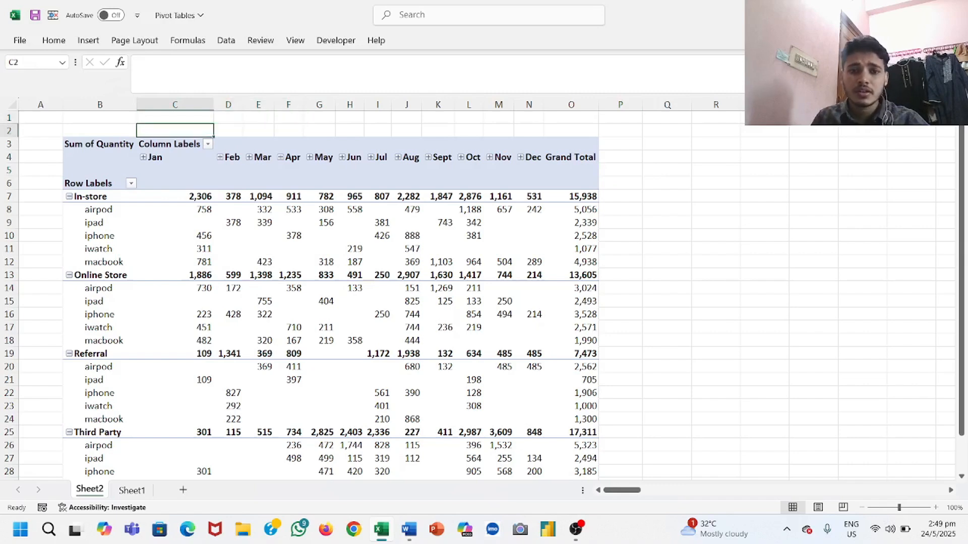
scroll(330, 293, down, 2)
scroll(330, 292, up, 2)
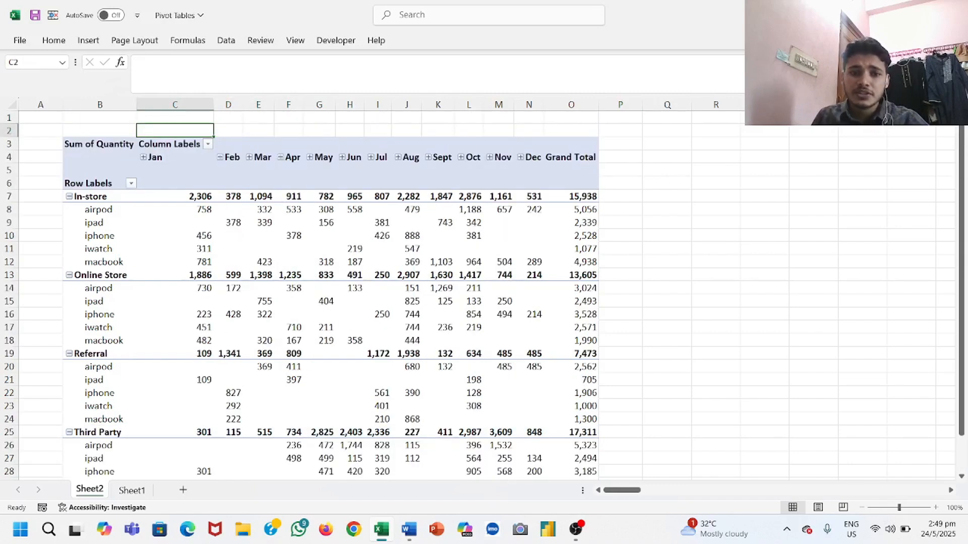
click(131, 490)
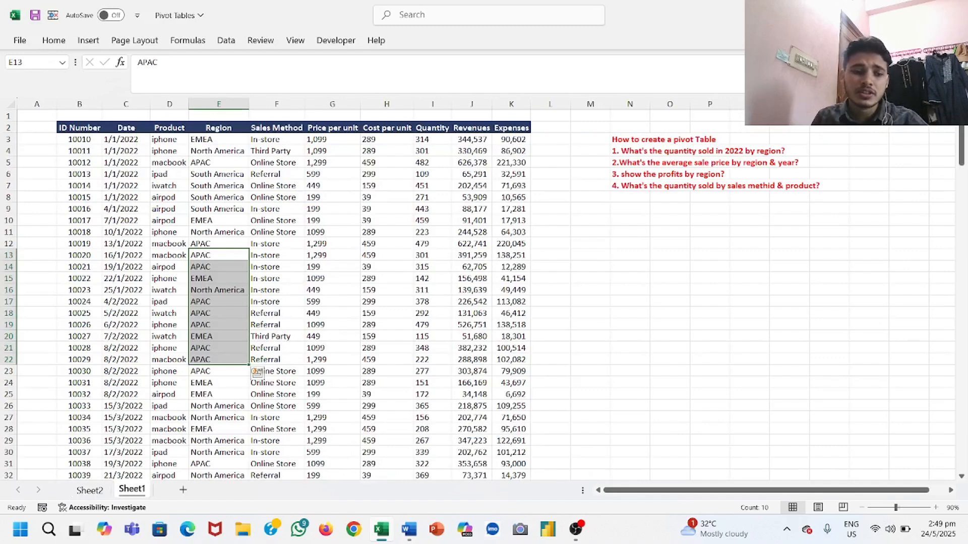
click(89, 490)
click(132, 490)
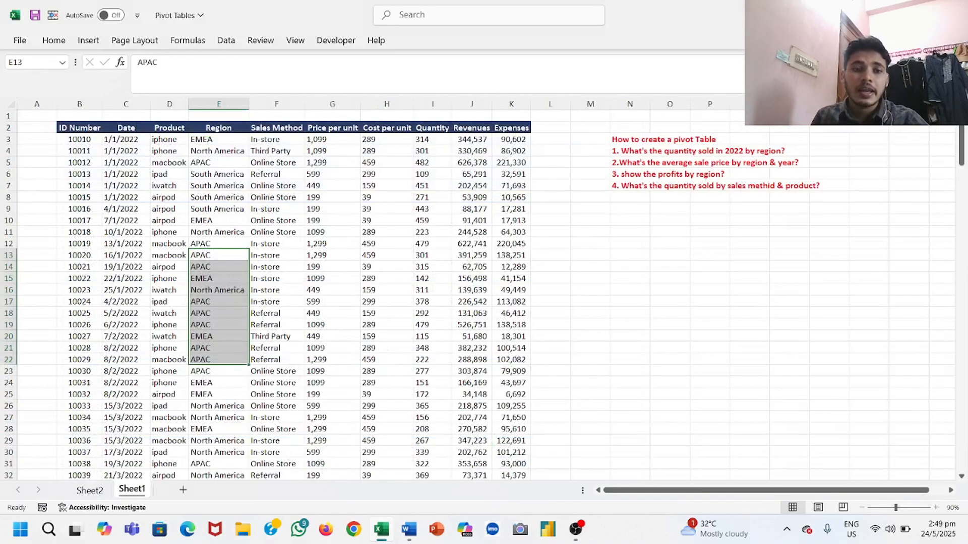
key(ctrl+Page_Up)
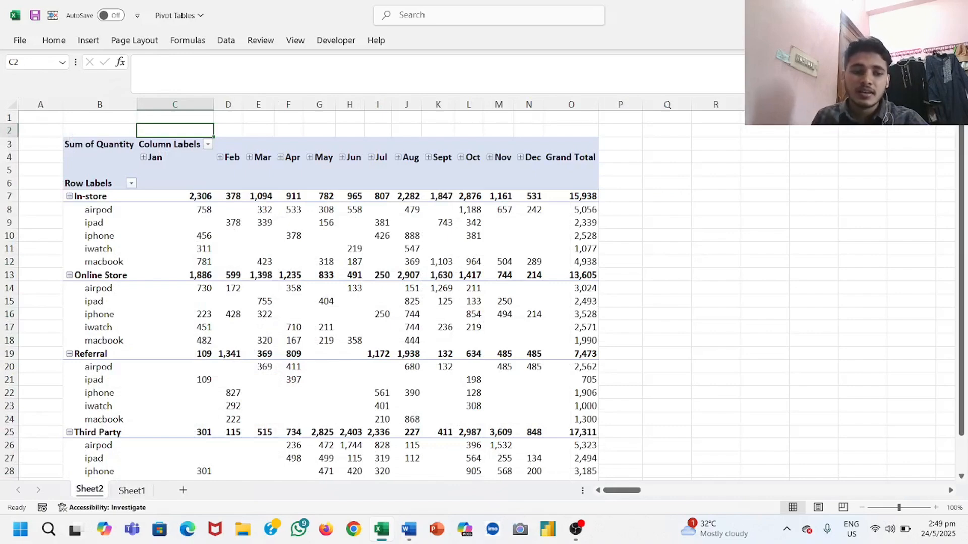
key(ctrl+Page_Down)
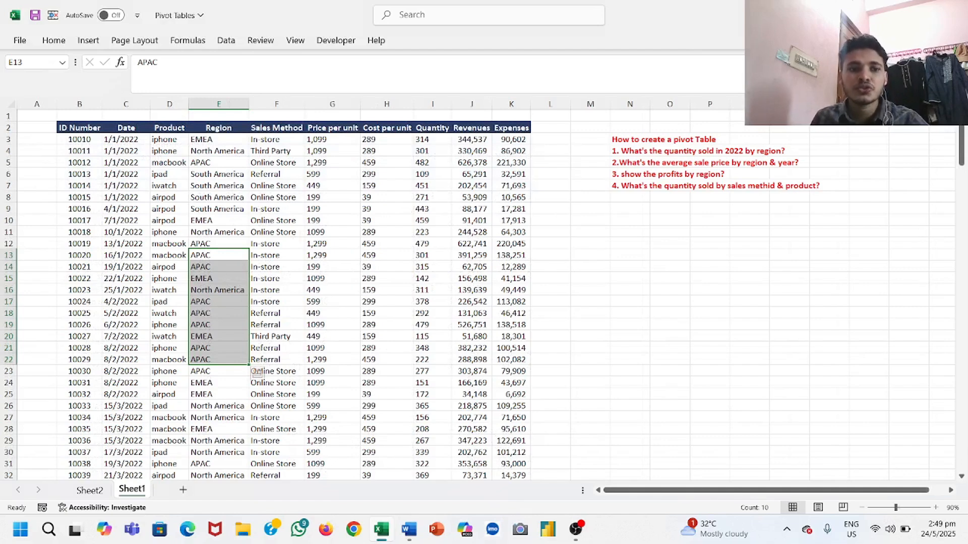
click(90, 490)
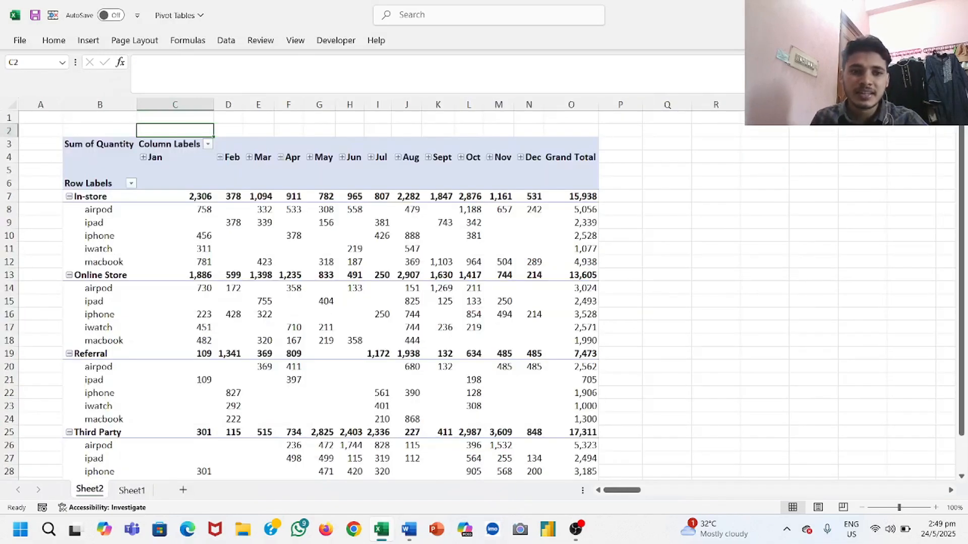
click(132, 490)
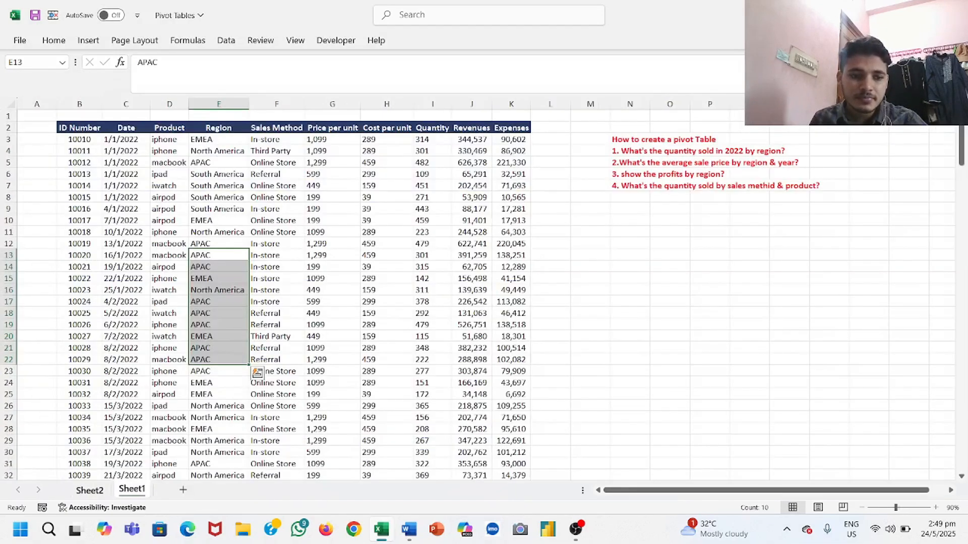
click(90, 490)
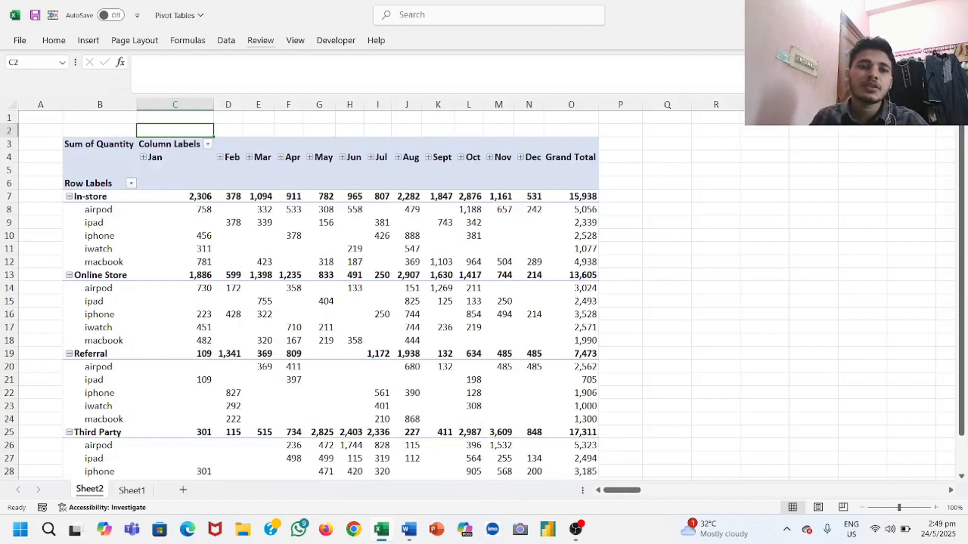
Step: Insert slicers for Product, Sales Method and Quantity for the PivotTable on Sheet2
click(228, 235)
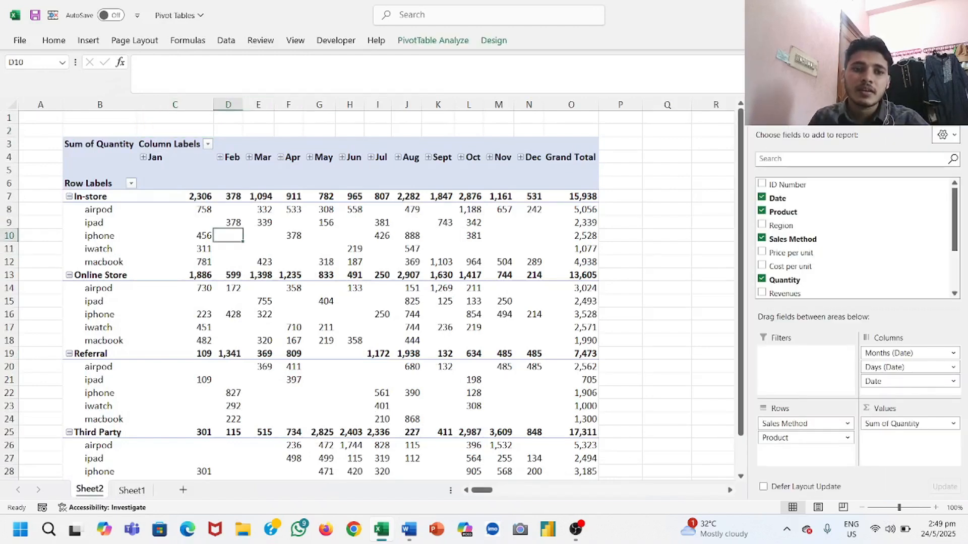
click(175, 209)
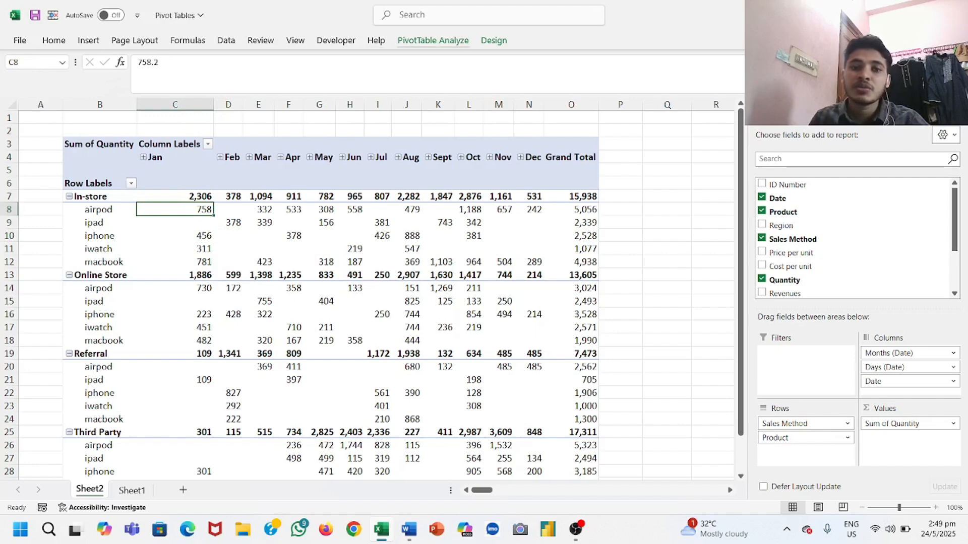
click(433, 40)
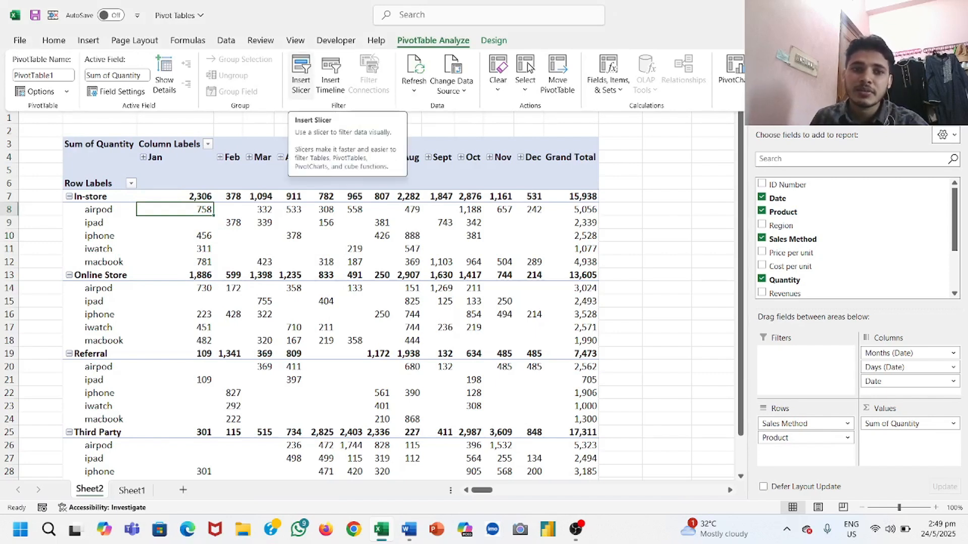
click(300, 69)
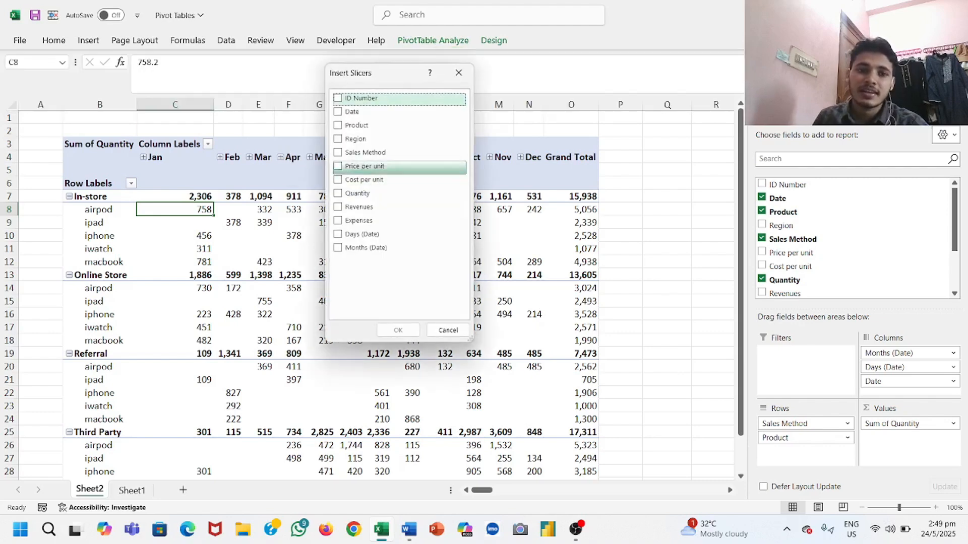
click(355, 125)
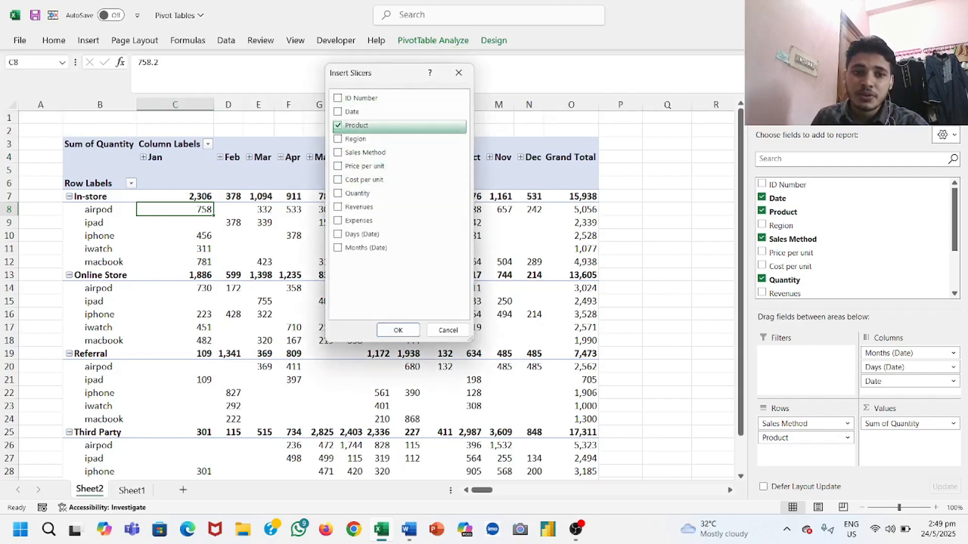
click(365, 153)
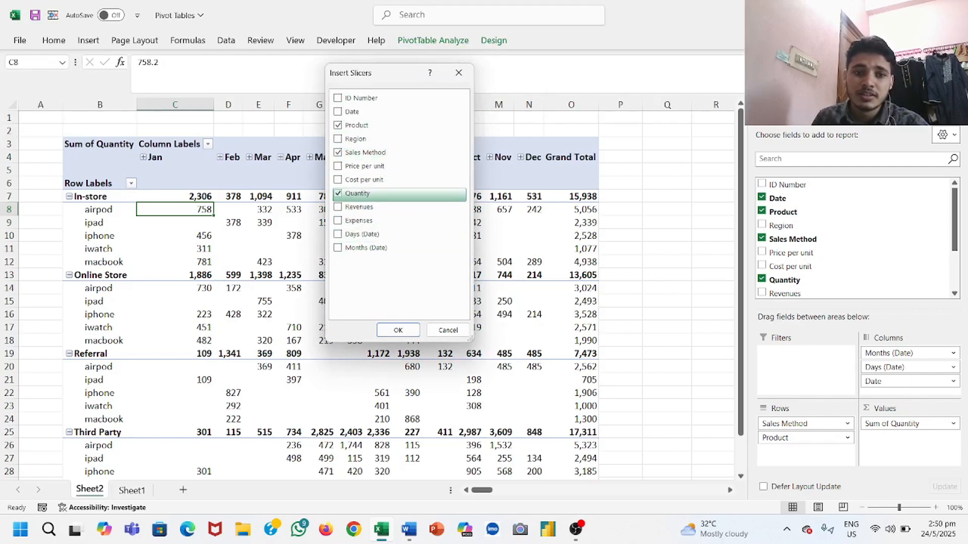
click(357, 193)
click(398, 330)
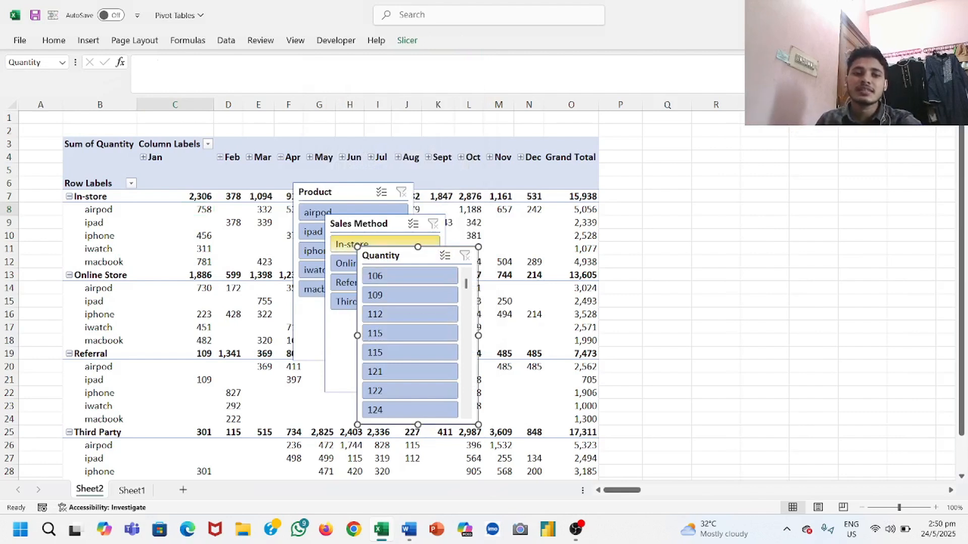
Step: Move the Quantity, Sales Method and Product slicers off the PivotTable into the empty cells beside its Grand Total column
drag(398, 255, 787, 245)
drag(363, 223, 721, 205)
drag(353, 192, 688, 170)
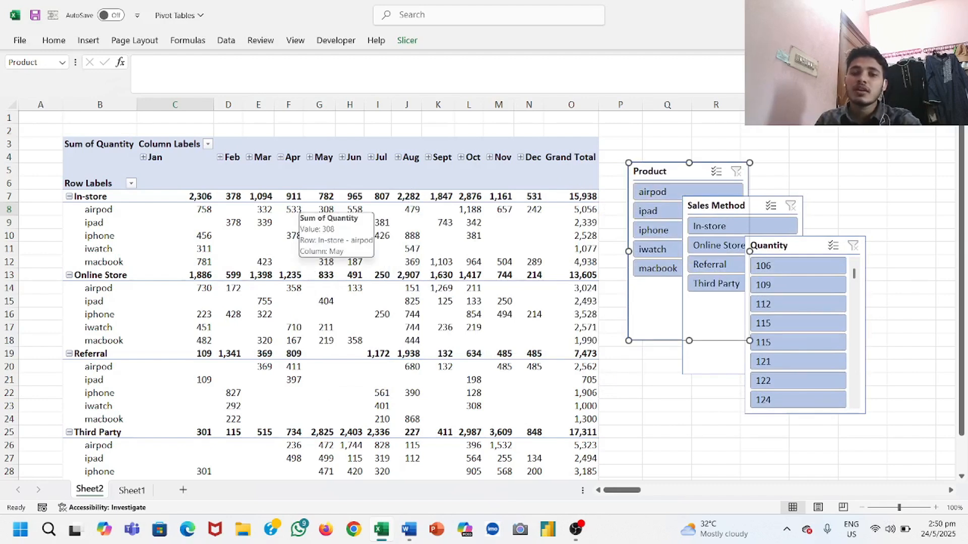
Step: Filter the PivotTable with the Product slicer by airpod, ipad and finally iphone
click(661, 192)
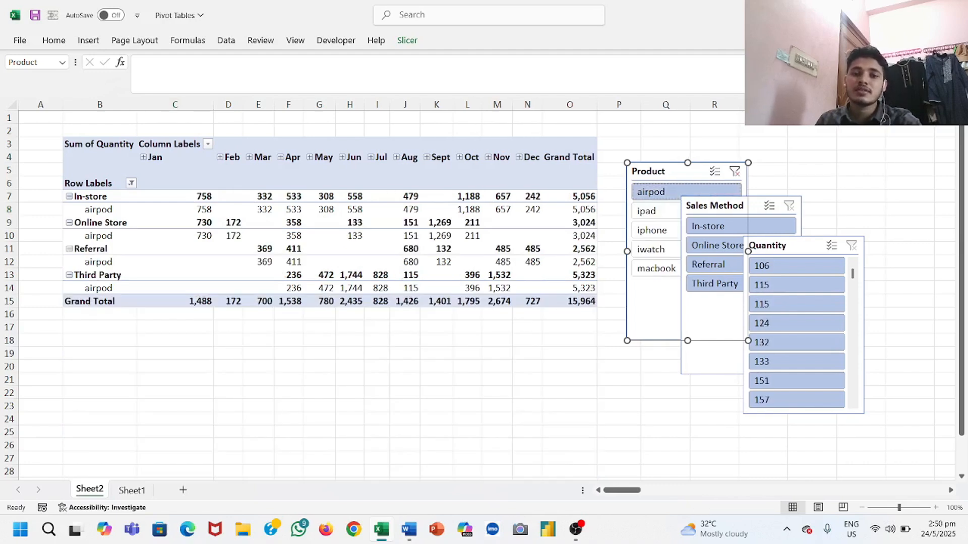
click(655, 211)
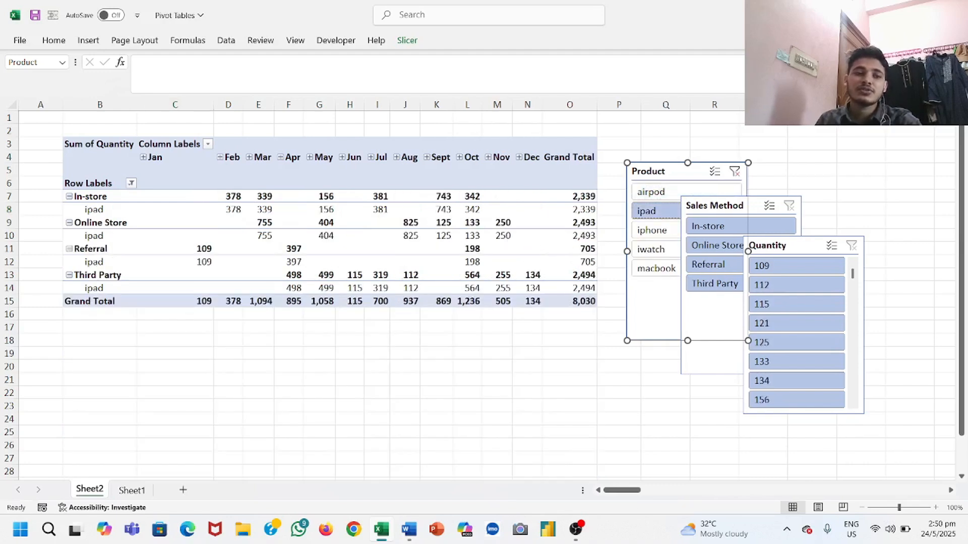
click(652, 230)
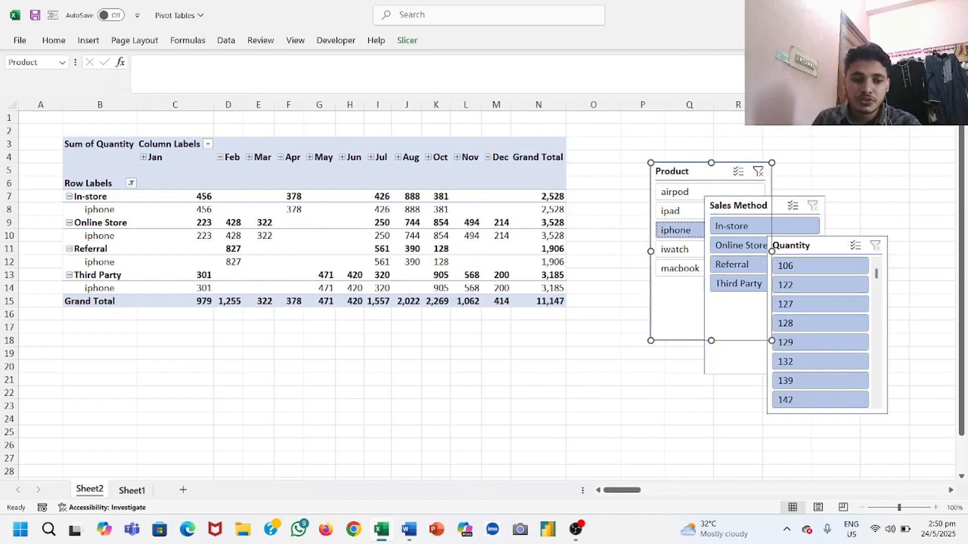
key(ctrl+Page_Down)
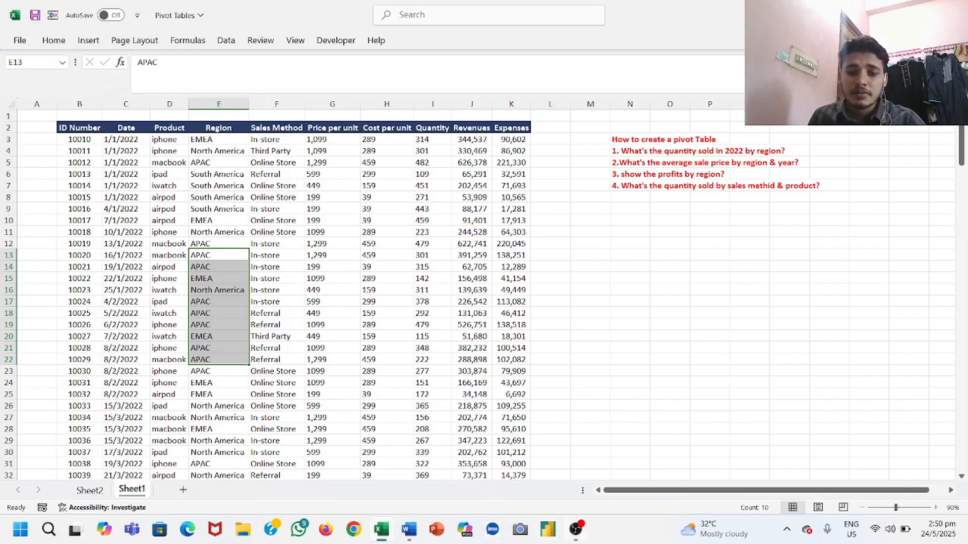
click(575, 529)
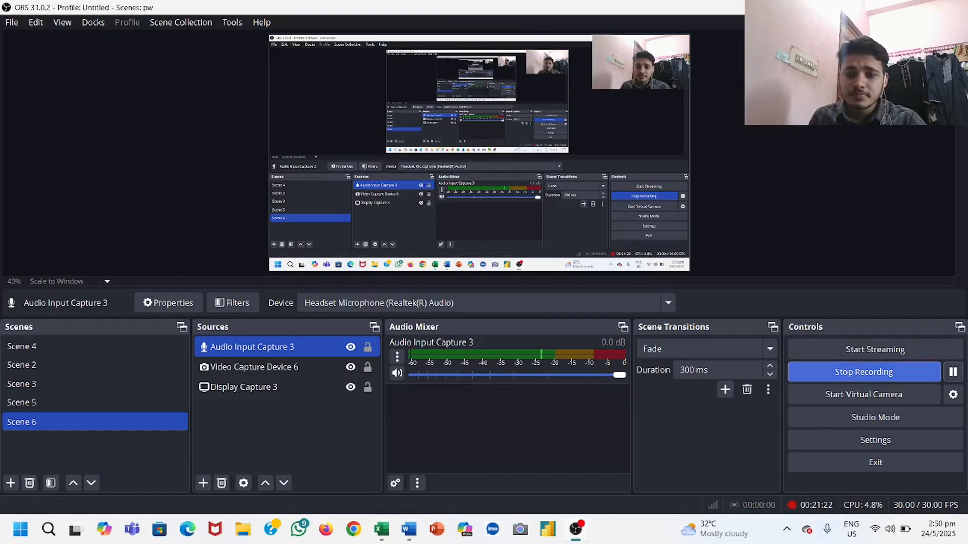